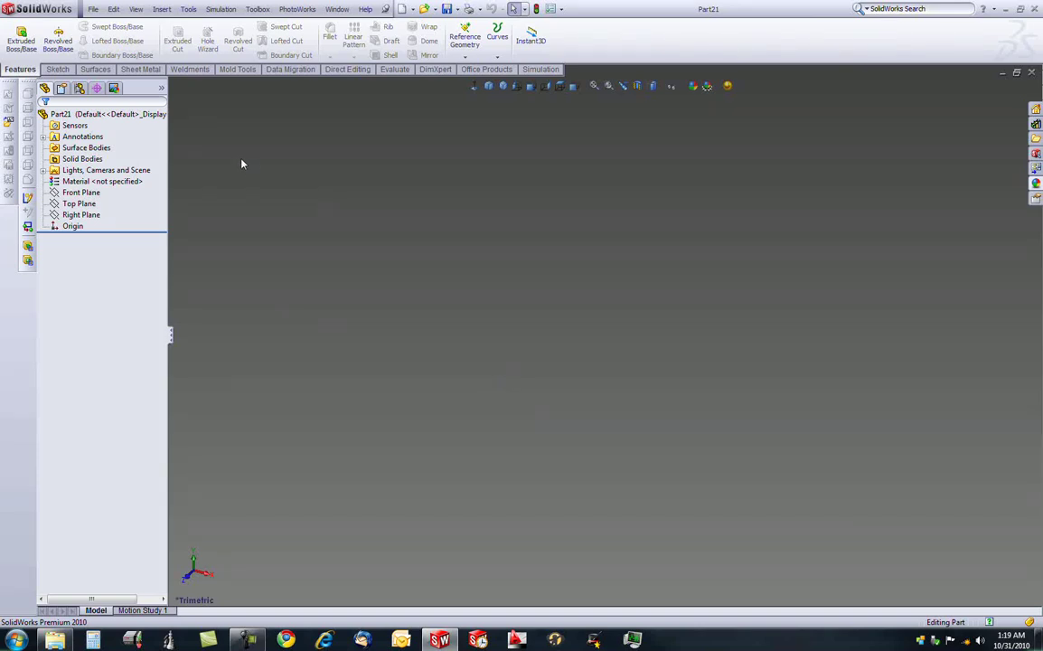
On the Front Plane, sketch a horizontal line left from the origin ending in a tangent arc.
left_click(81, 192)
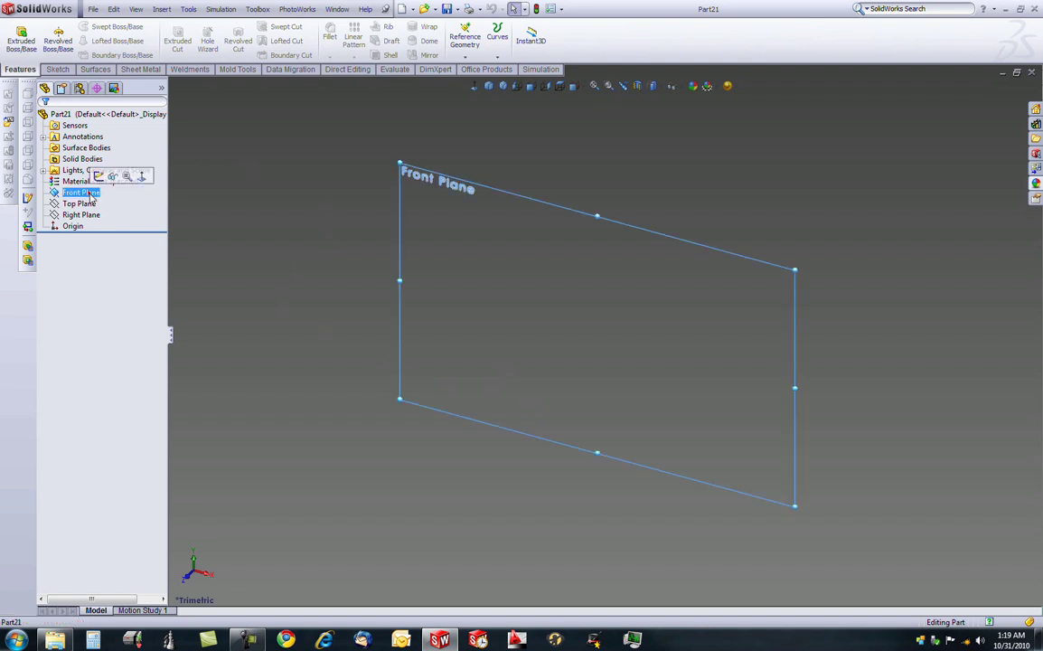
left_click(98, 161)
key("l")
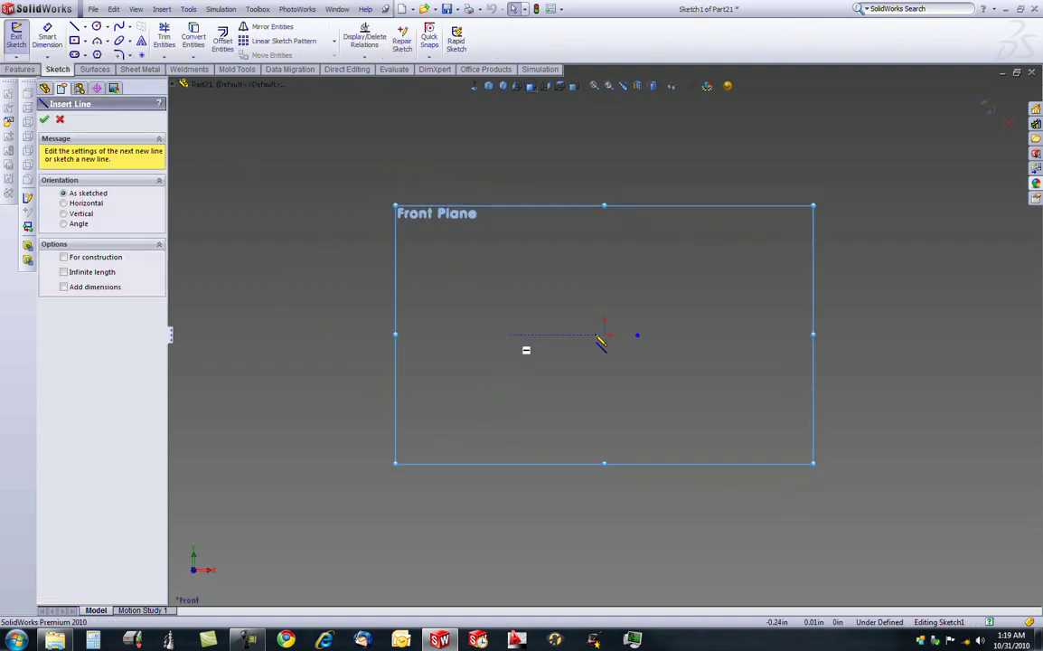
left_click(604, 336)
left_click(486, 336)
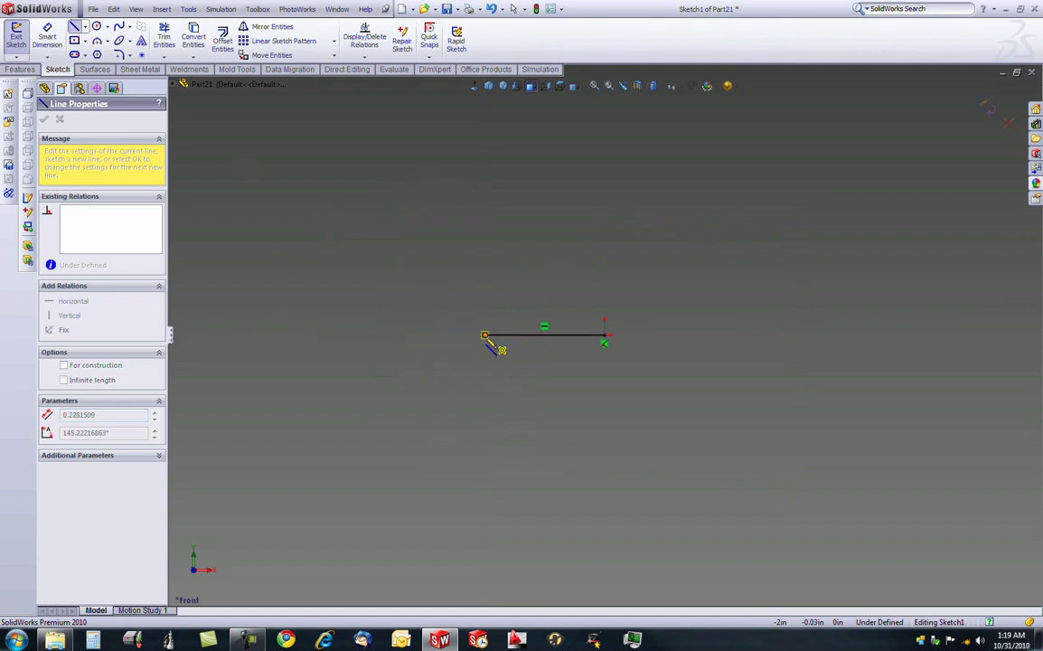
left_click(532, 310)
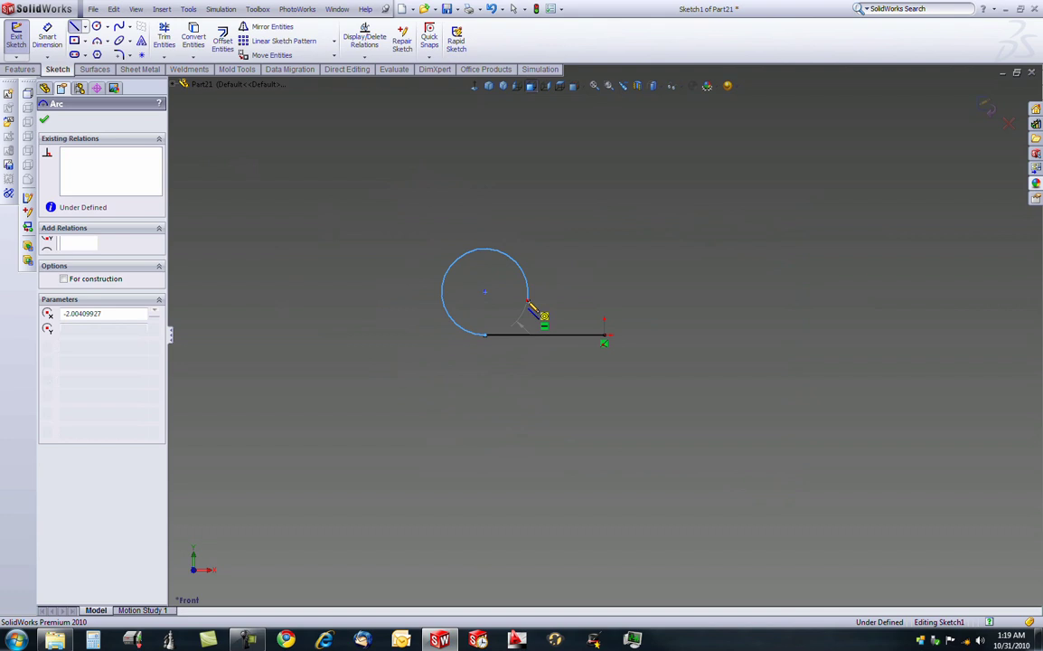
key("Escape")
right_click_drag(474, 317, 477, 259)
Dimension the straight leg to 2.000 in and the arc radius to 0.500 in.
left_click(553, 335)
left_click(552, 400)
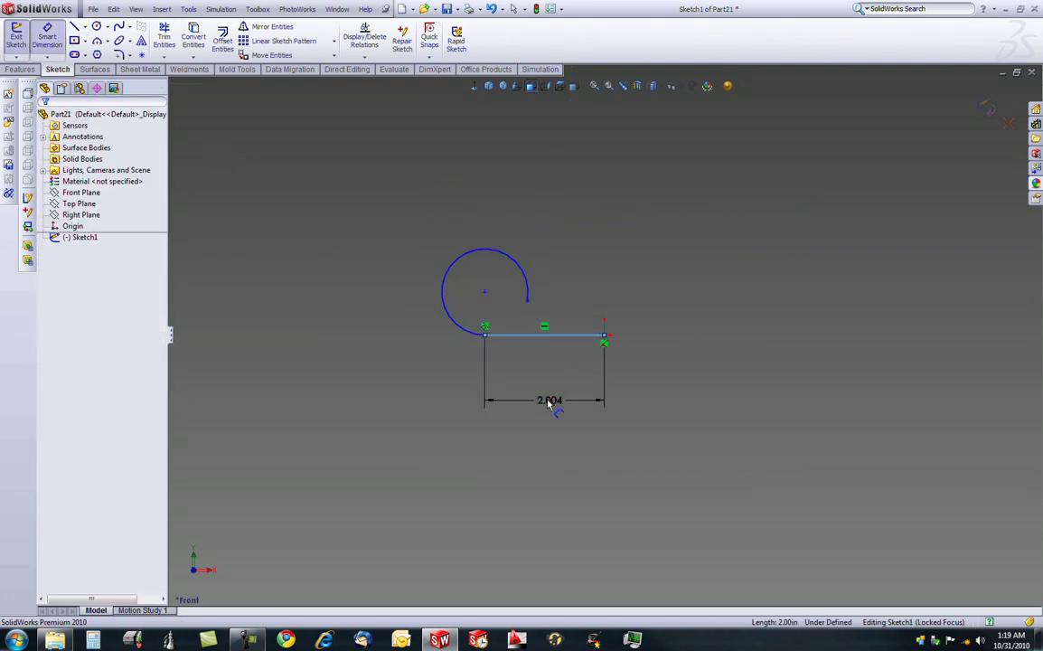
type("2.000in")
key("Return")
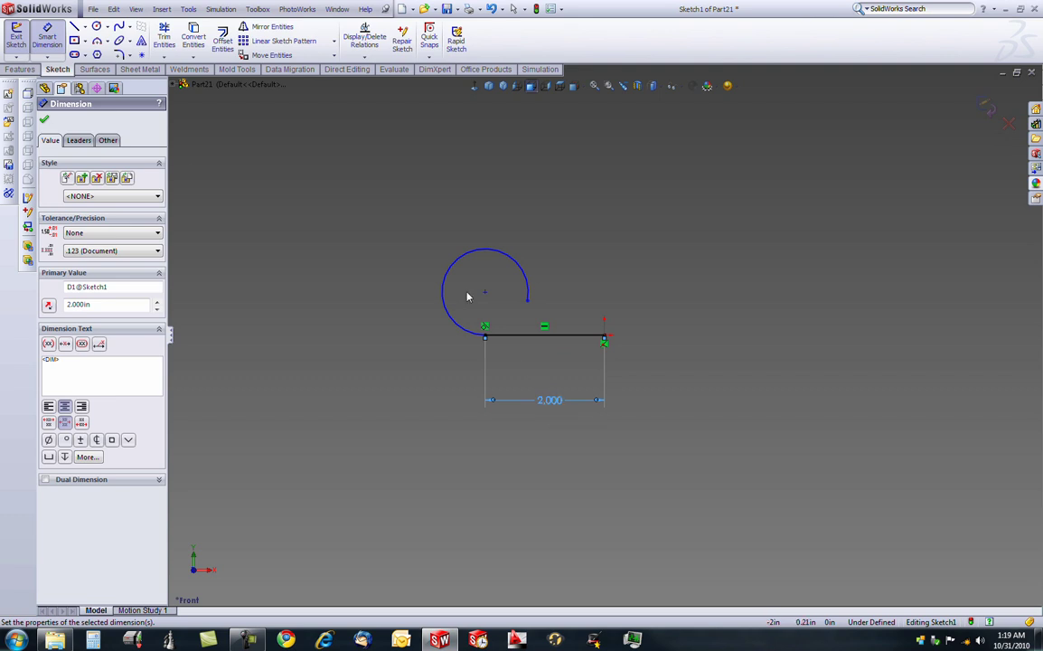
left_click(454, 272)
left_click(381, 271)
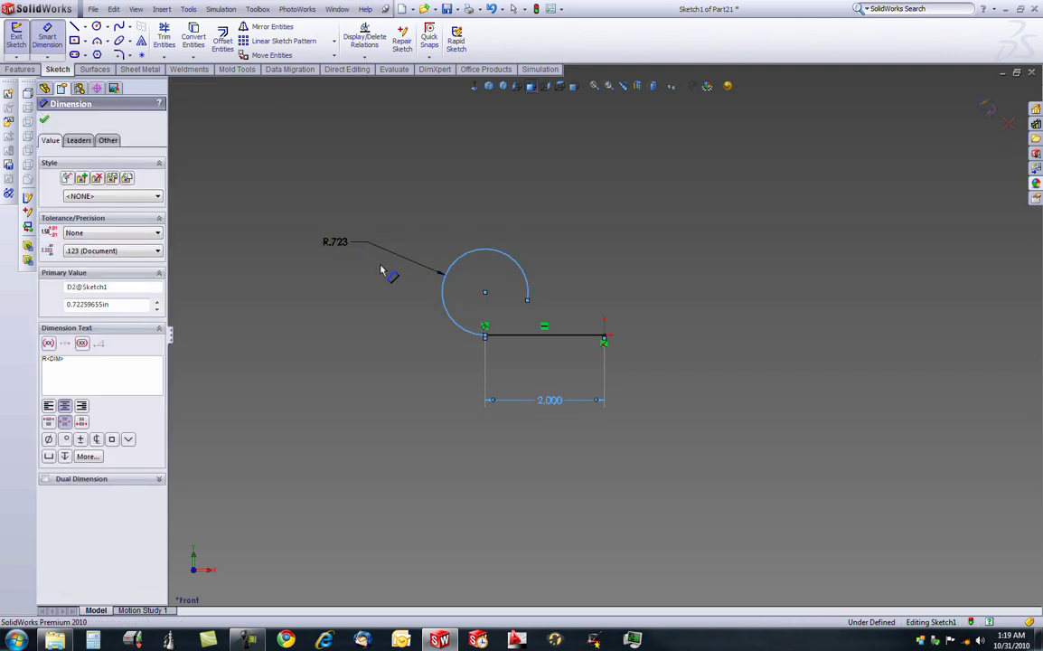
left_click(380, 270)
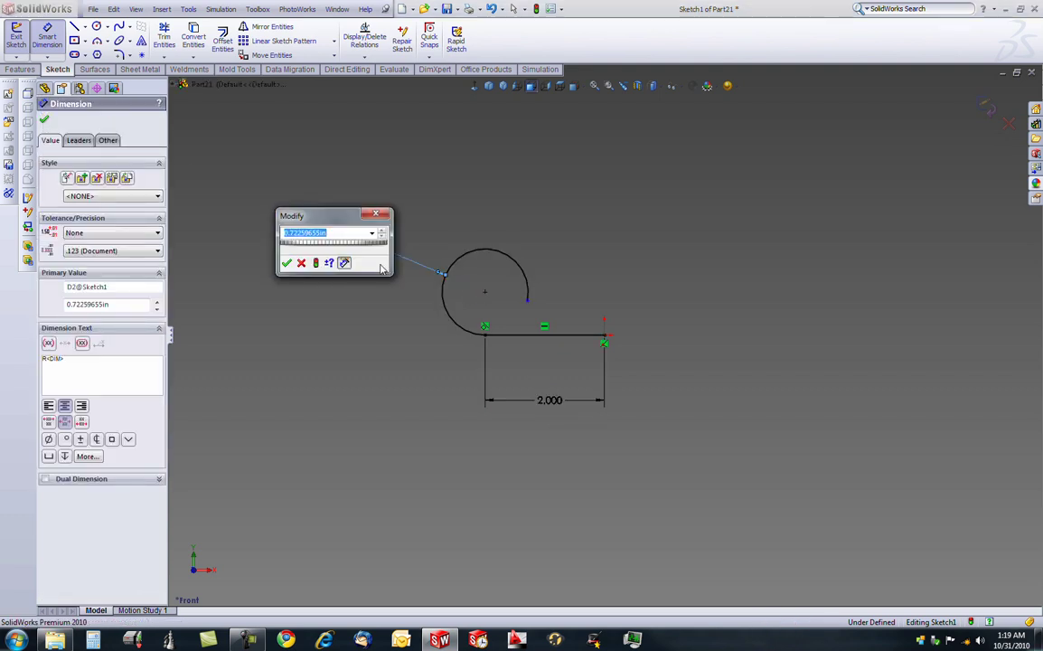
type("1")
type("5")
key("Return")
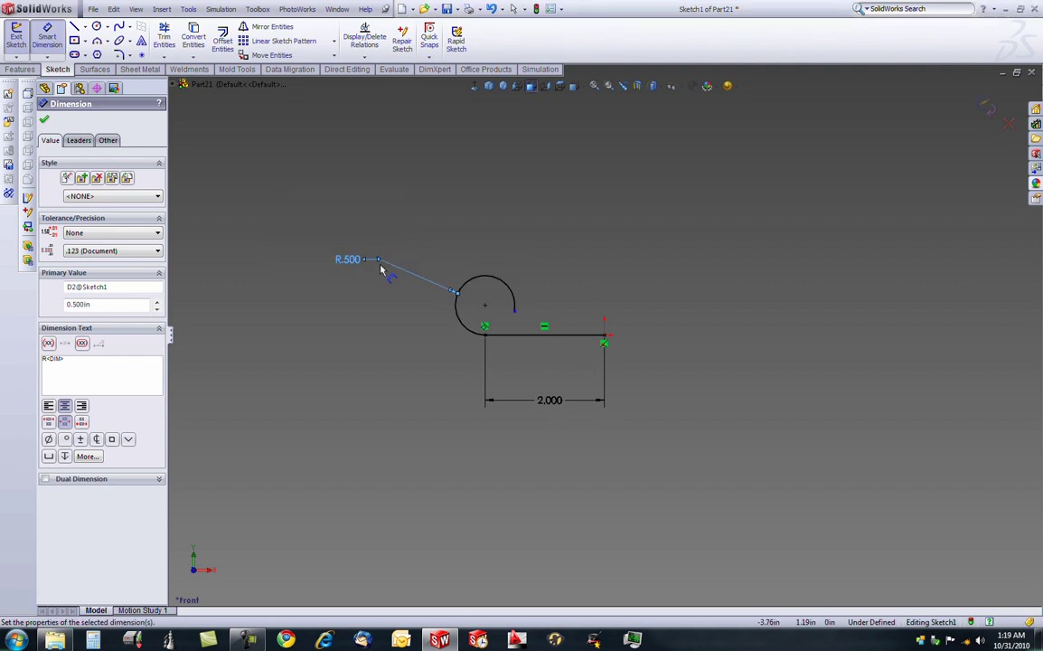
Draw a helper line from the arc centre, then trim it away.
scroll(479, 307, "down", 3)
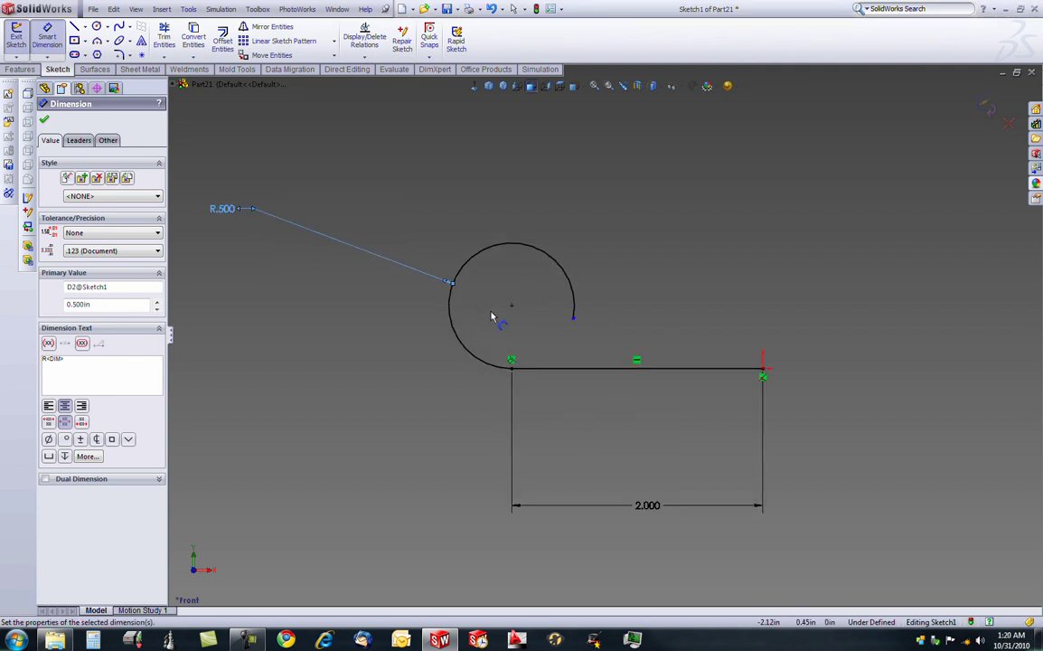
key("l")
left_click(512, 307)
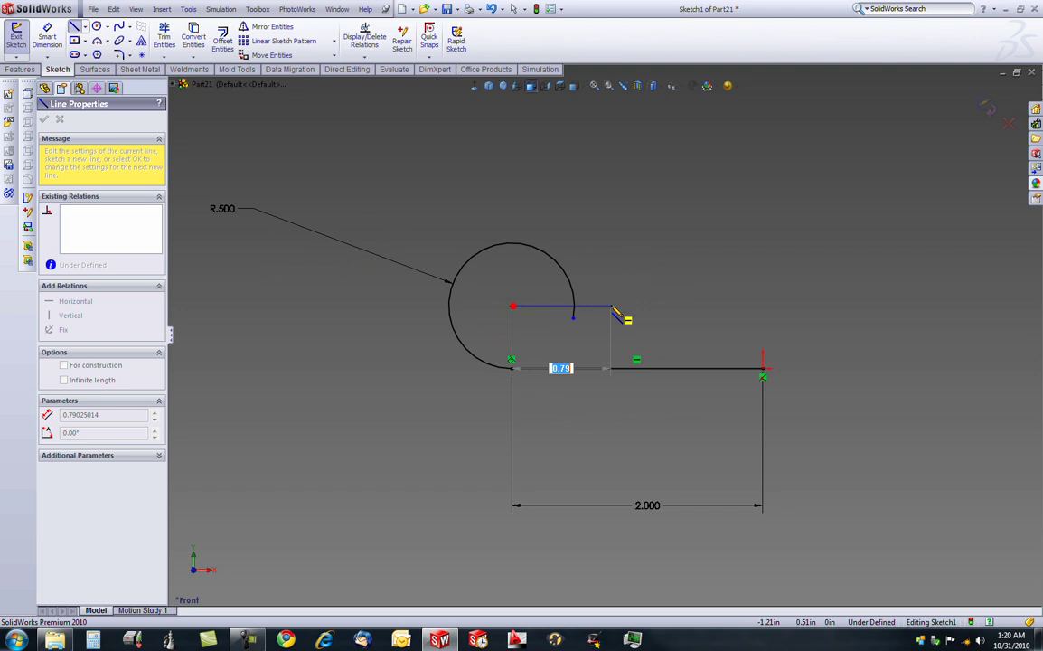
left_click(612, 308)
key("Escape")
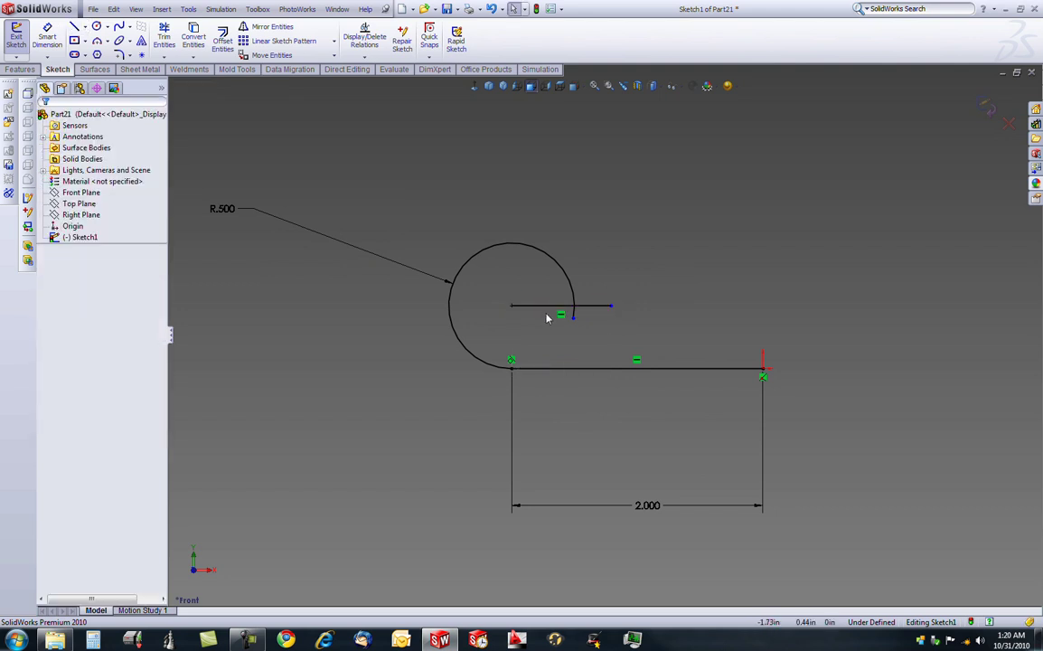
scroll(568, 307, "down", 3)
key("t")
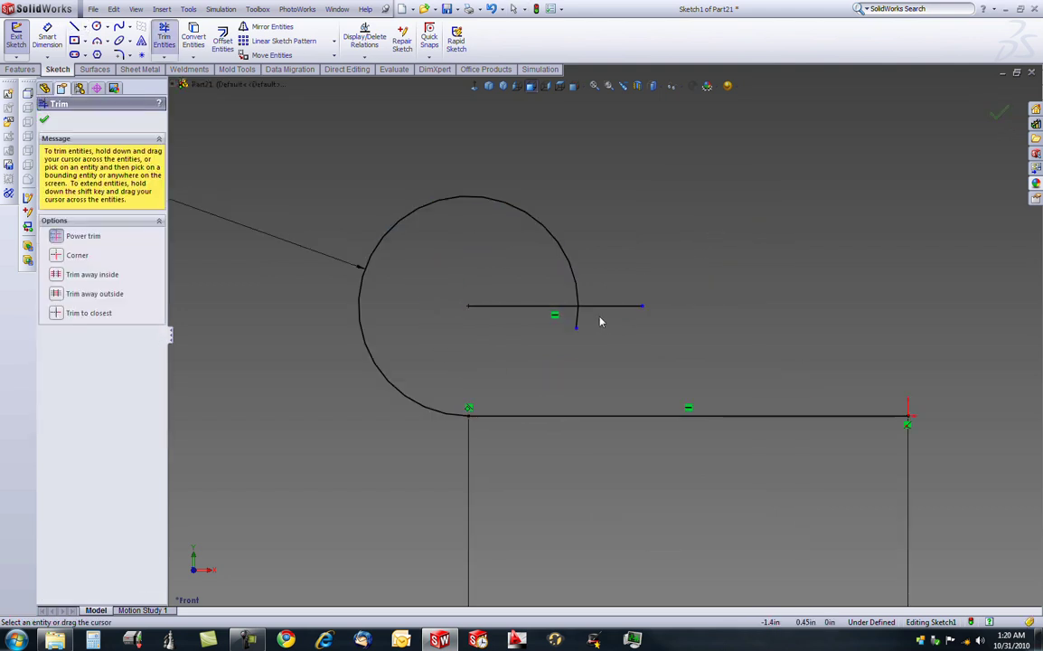
mouse_move(602, 293)
left_mouse_down()
mouse_move(599, 315)
mouse_move(549, 305)
left_mouse_up()
scroll(611, 270, "up", 2)
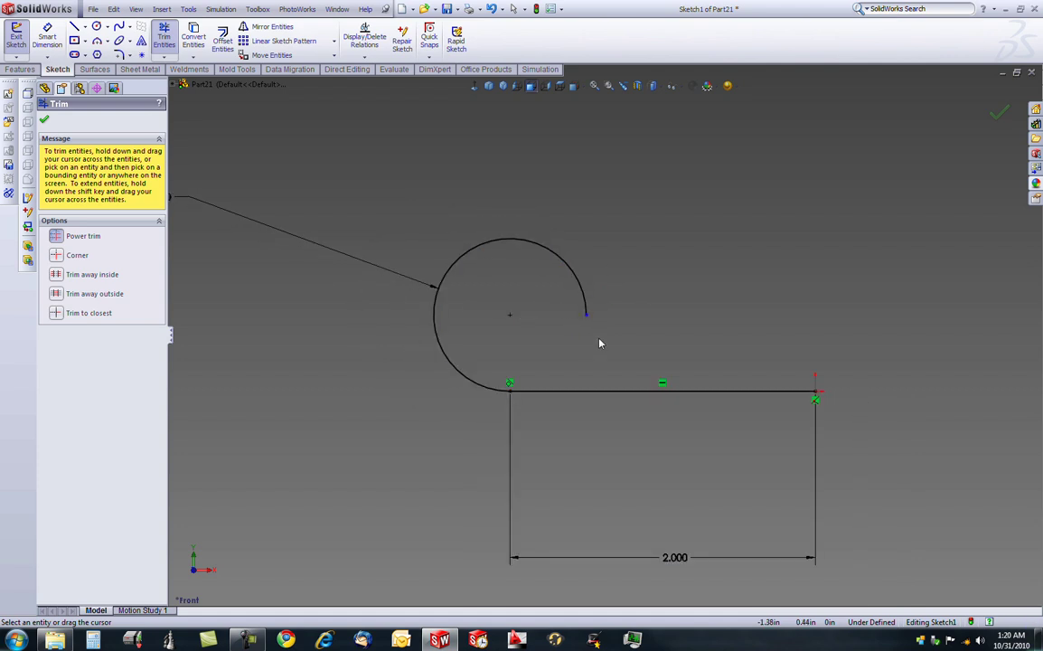
Start an extrusion of the profile as a thin feature with a 0.25 in wall.
key("s")
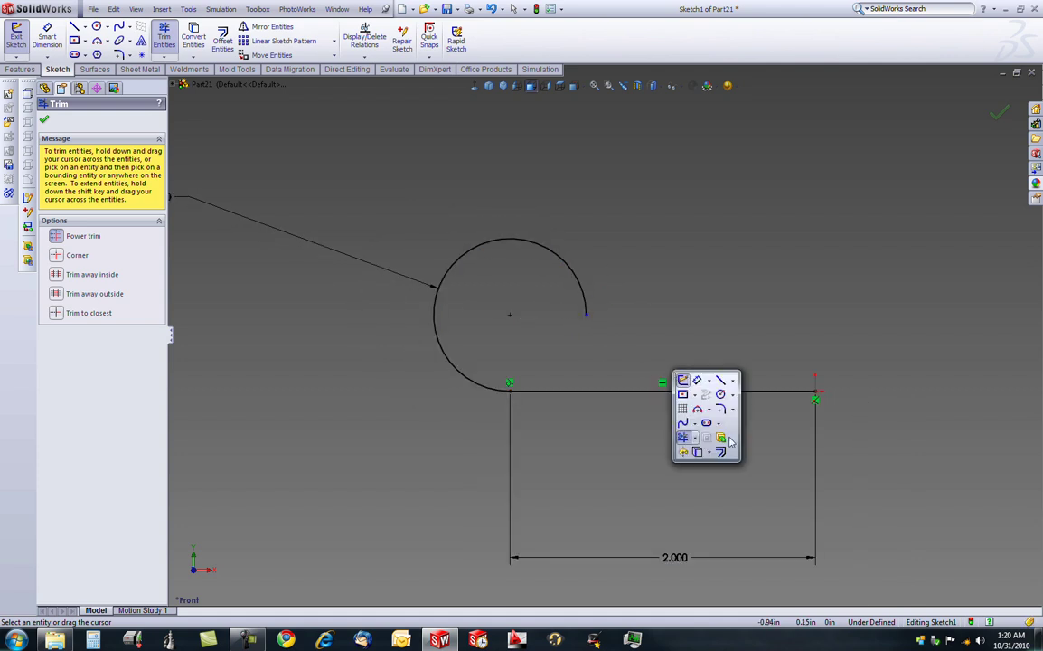
left_click(722, 435)
middle_click_drag(527, 313, 719, 309)
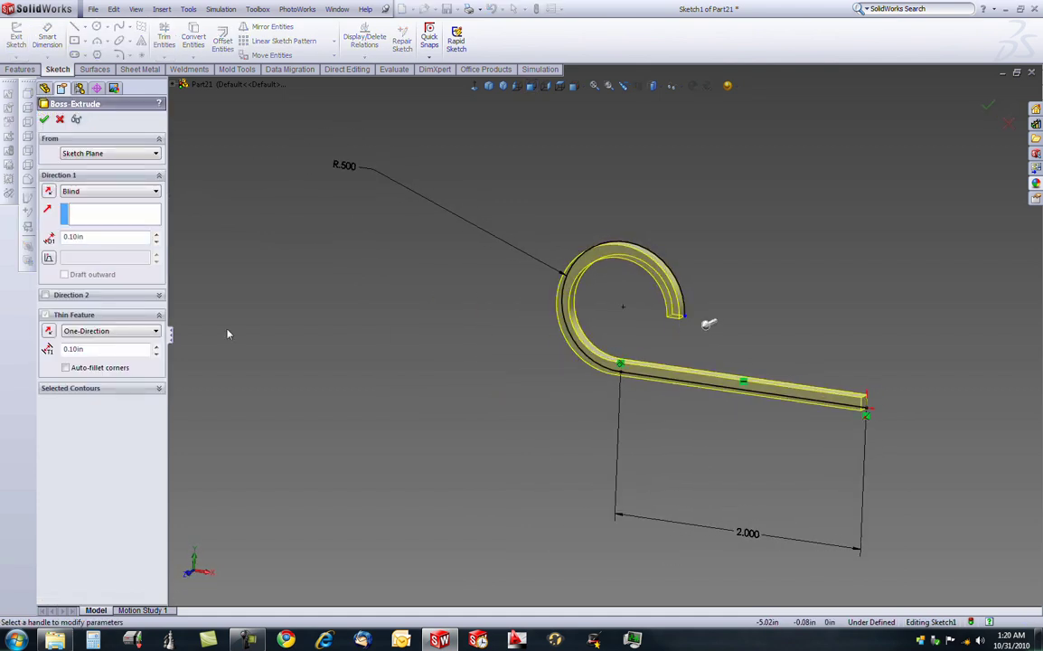
left_click(47, 331)
left_click(47, 331)
double_click(105, 348)
type(".25")
key("Return")
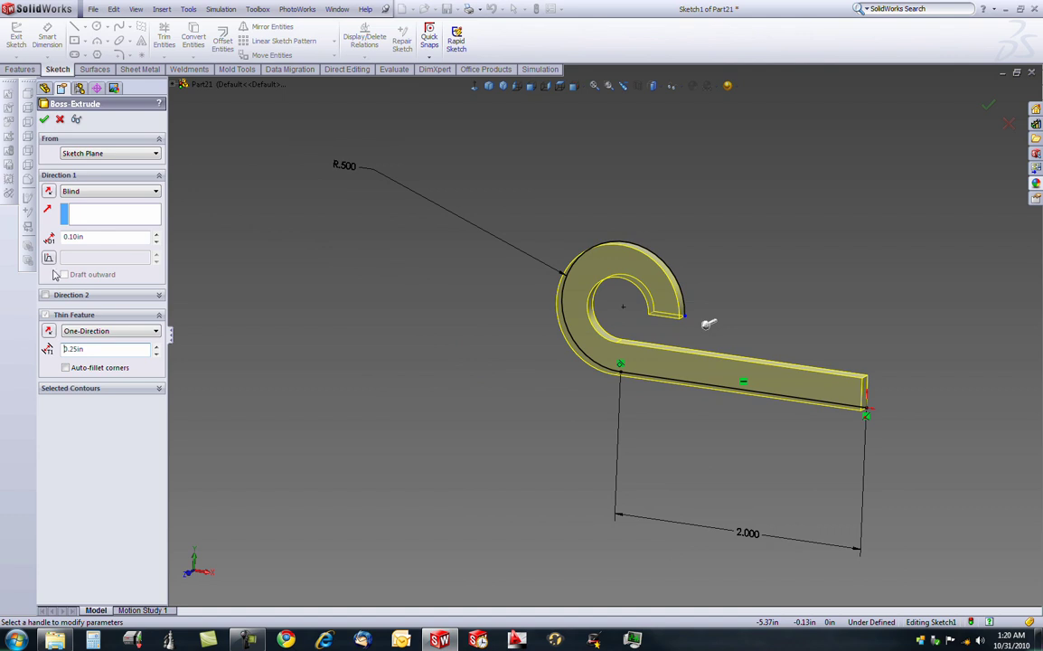
Reverse the extrusion to a 4 in blind depth, finish it, and inspect the leaf.
left_click(50, 192)
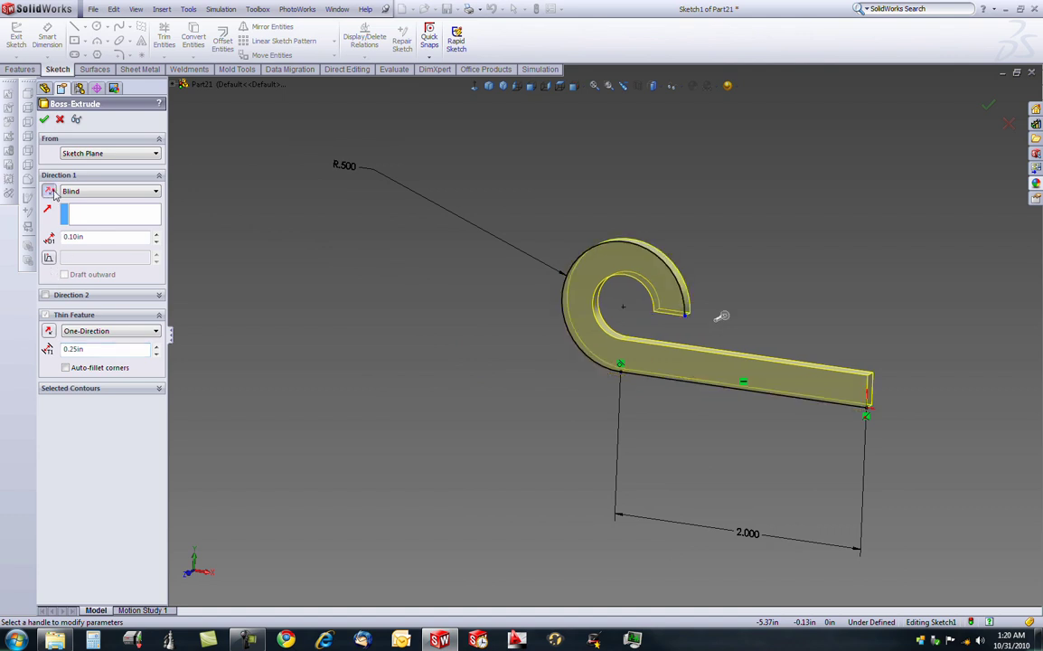
double_click(105, 238)
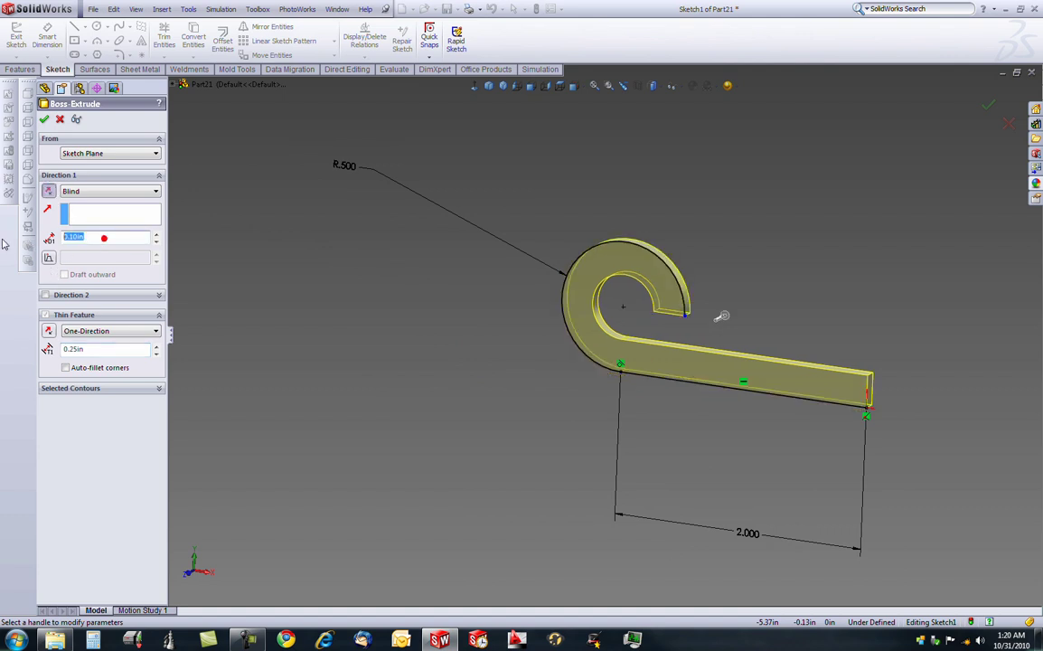
key("Return")
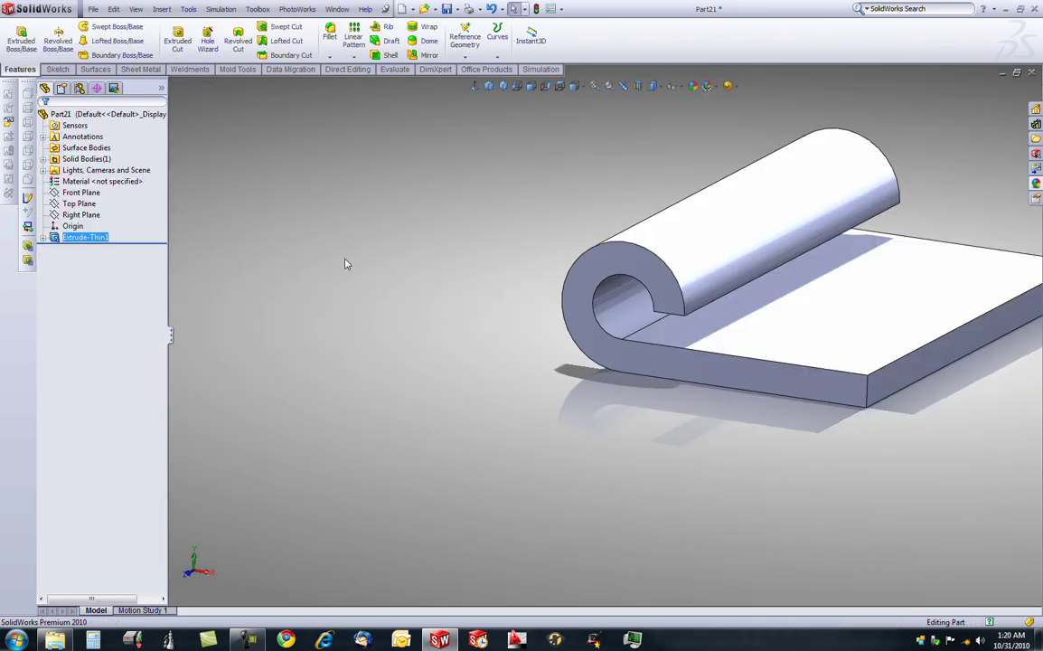
scroll(740, 291, "up", 3)
scroll(775, 310, "down", 2)
middle_click_drag(776, 310, 646, 251)
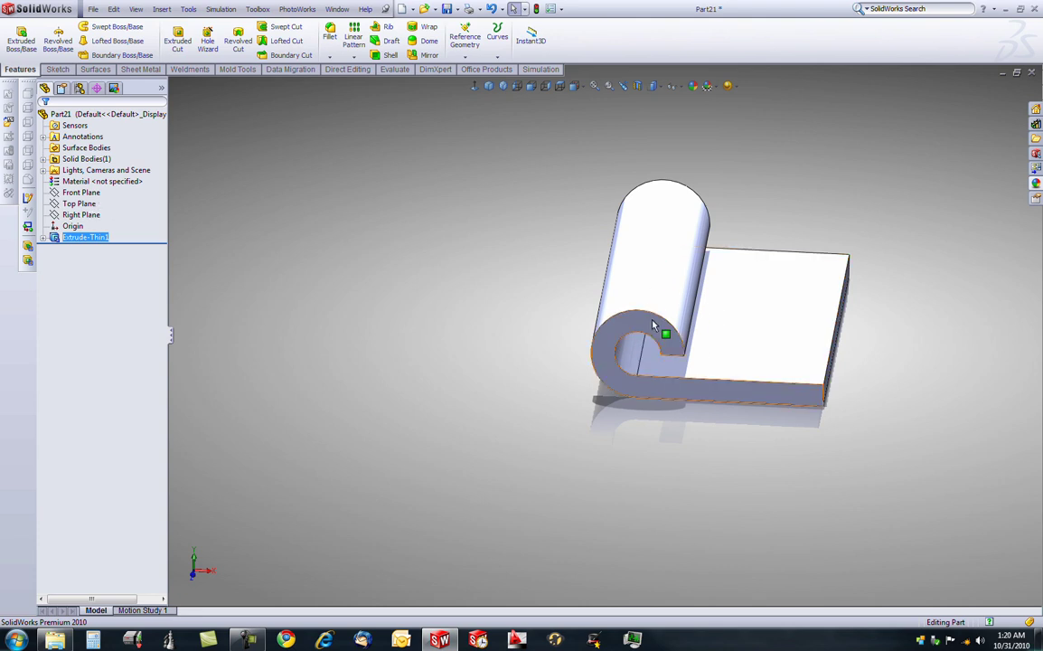
middle_click_drag(655, 323, 652, 344)
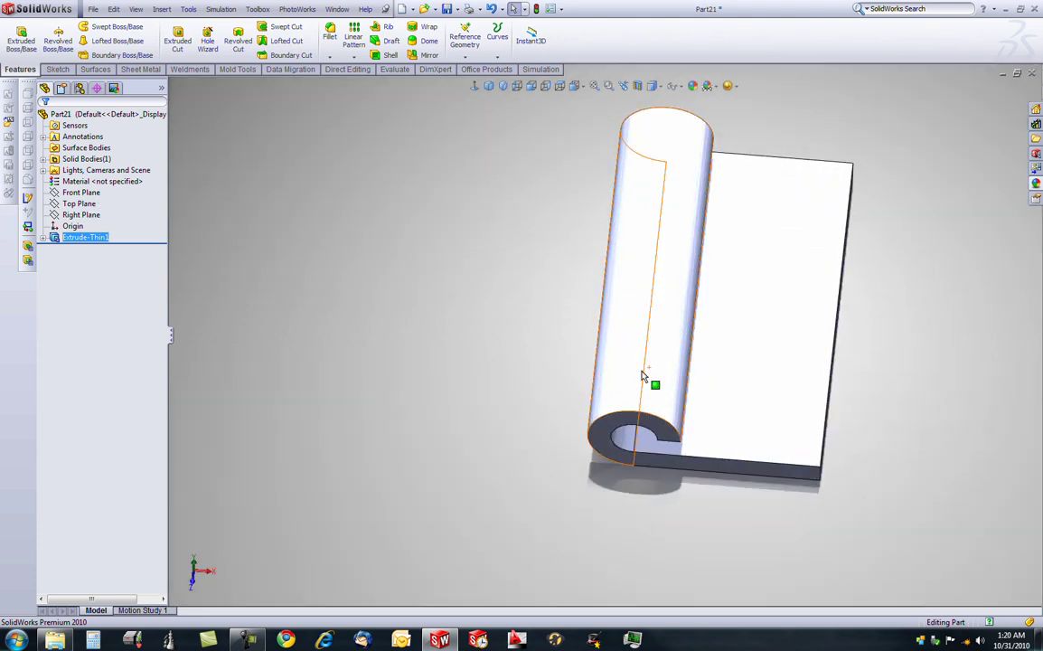
Sketch a corner rectangle on the Top Plane over the end of the knuckle barrel.
left_click(82, 204)
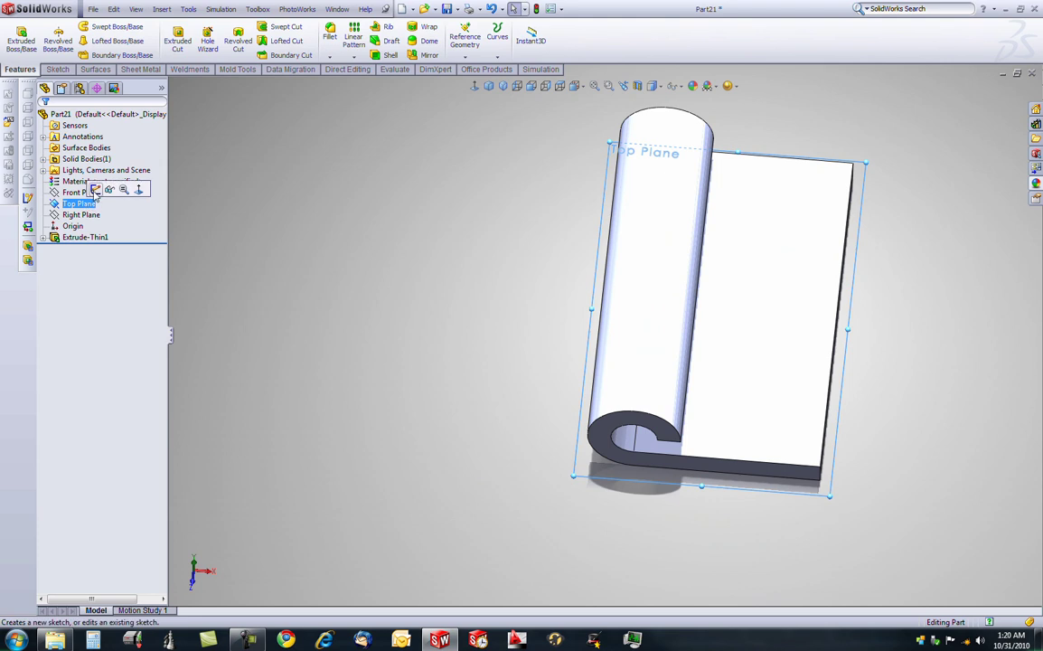
left_click(91, 190)
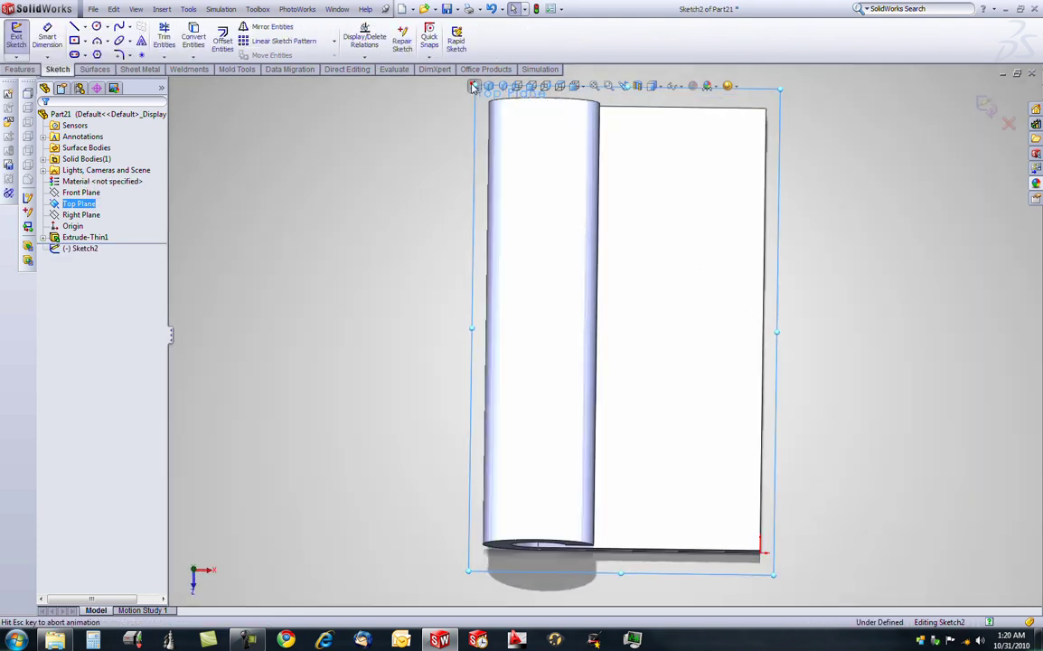
right_click_drag(377, 163, 380, 245)
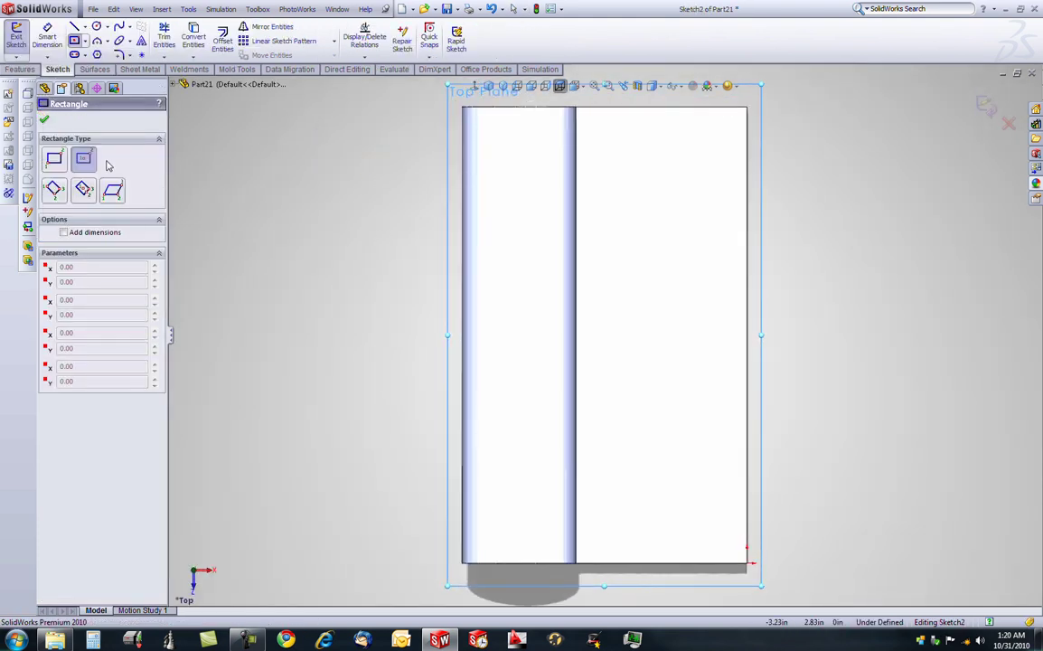
left_click(54, 159)
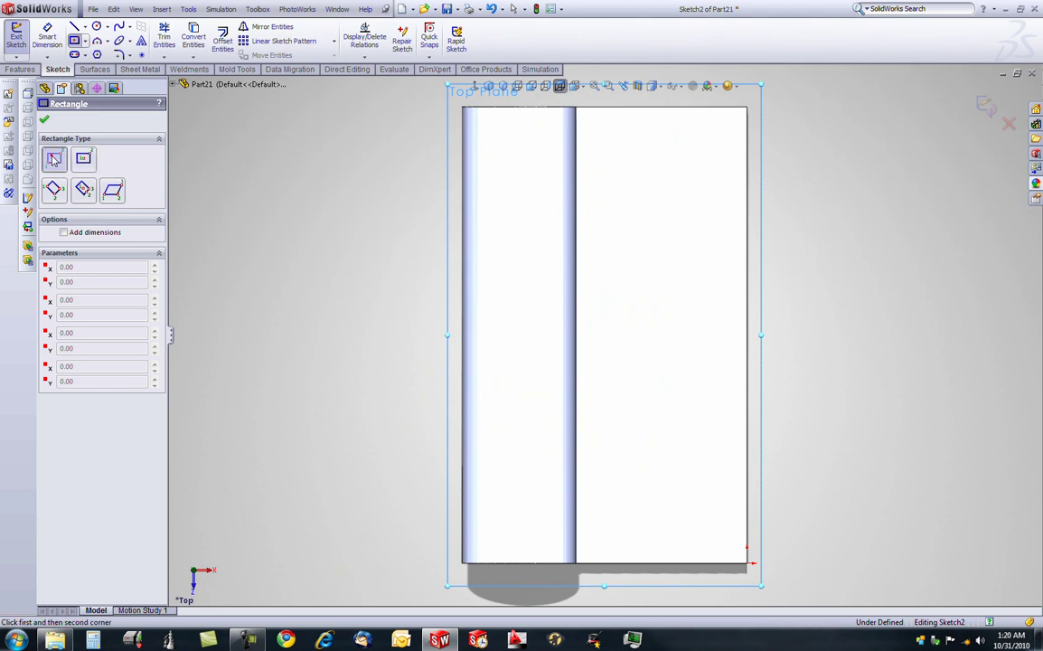
left_click(463, 563)
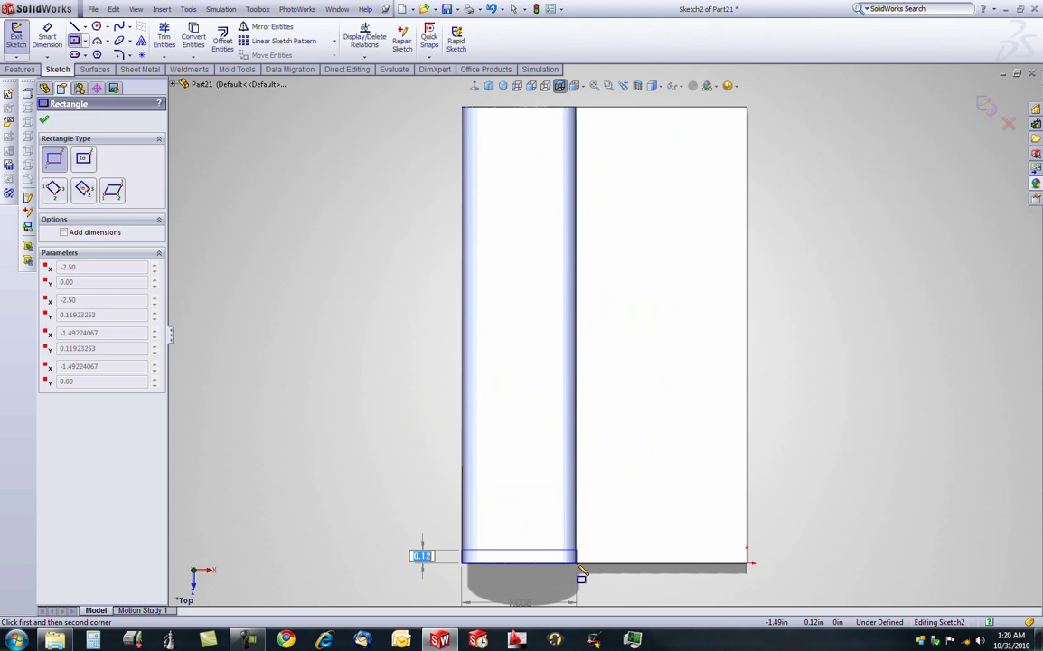
left_click(579, 463)
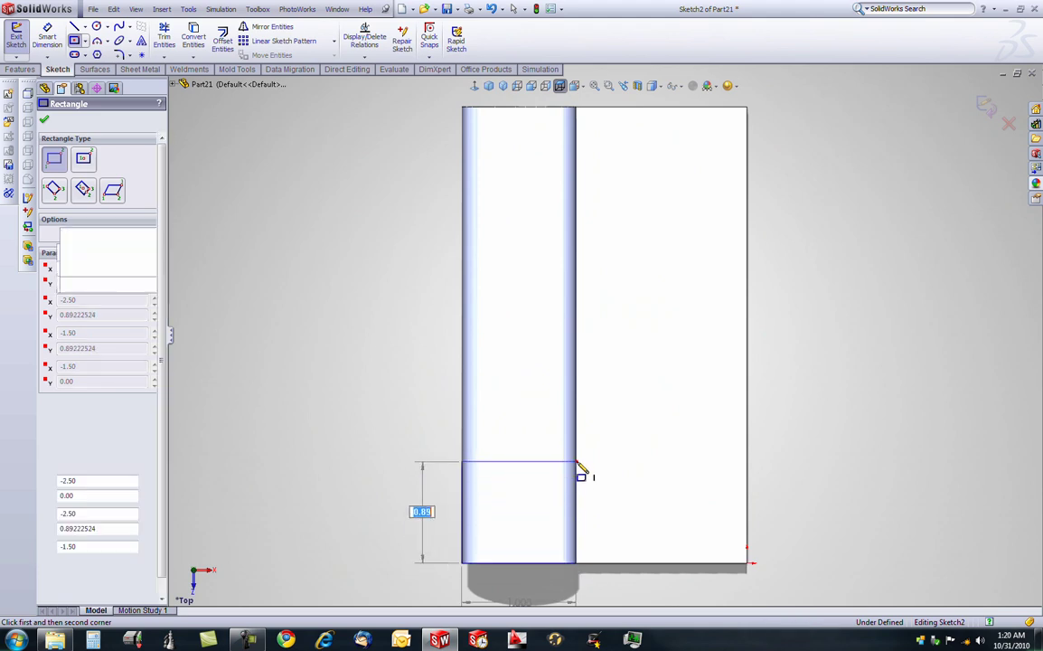
key("Escape")
Dimension the rectangle's left edge to 1.000 in tall.
key("d")
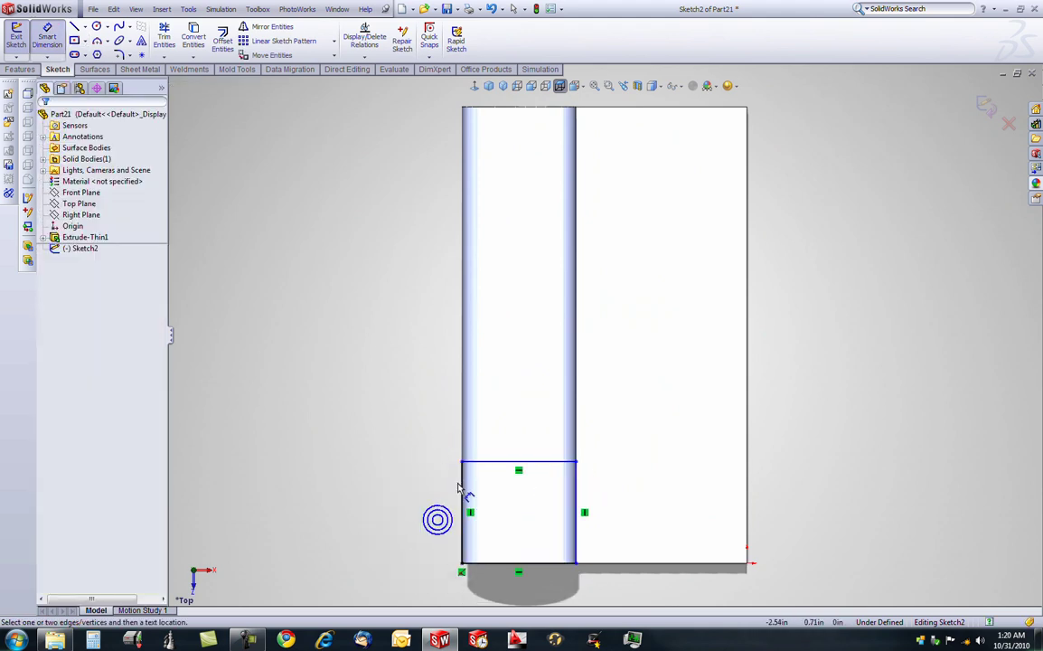
left_click(462, 493)
left_click(367, 488)
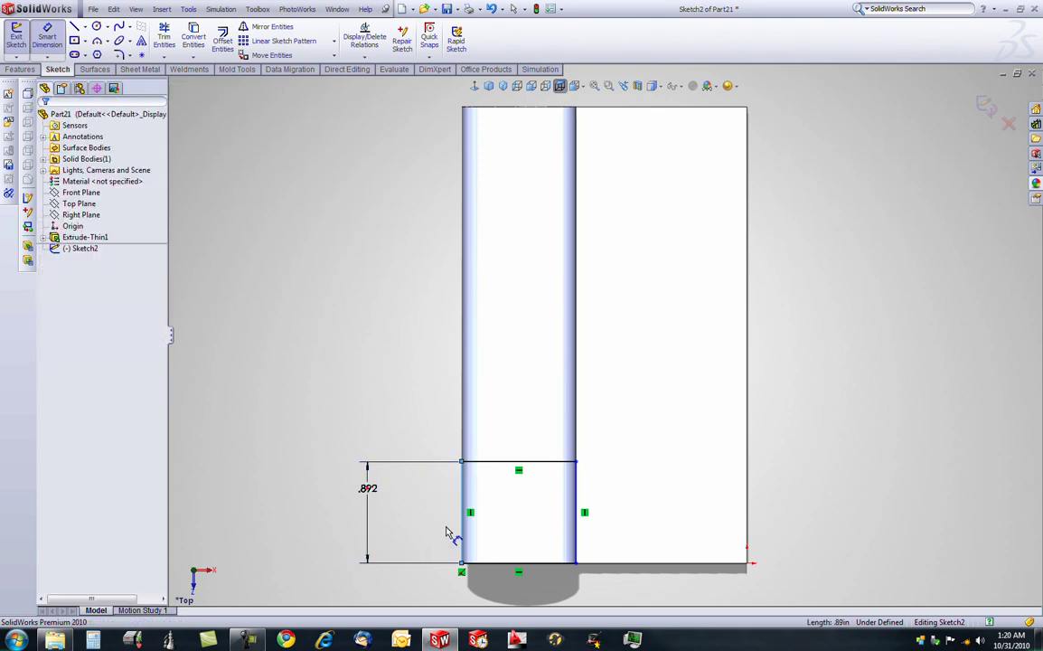
type("1")
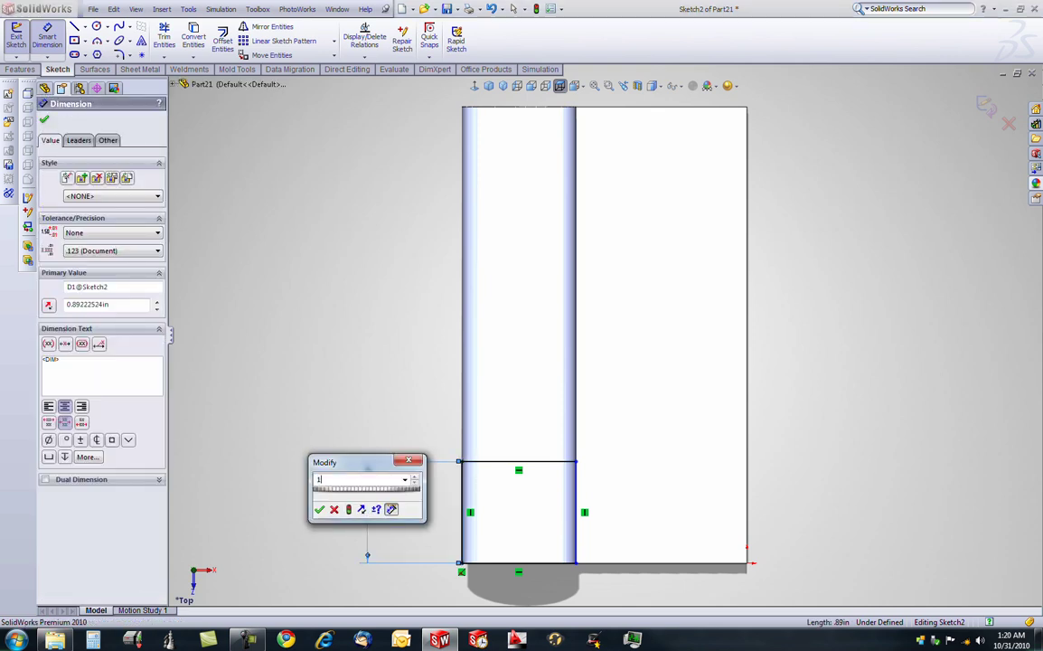
key("Return")
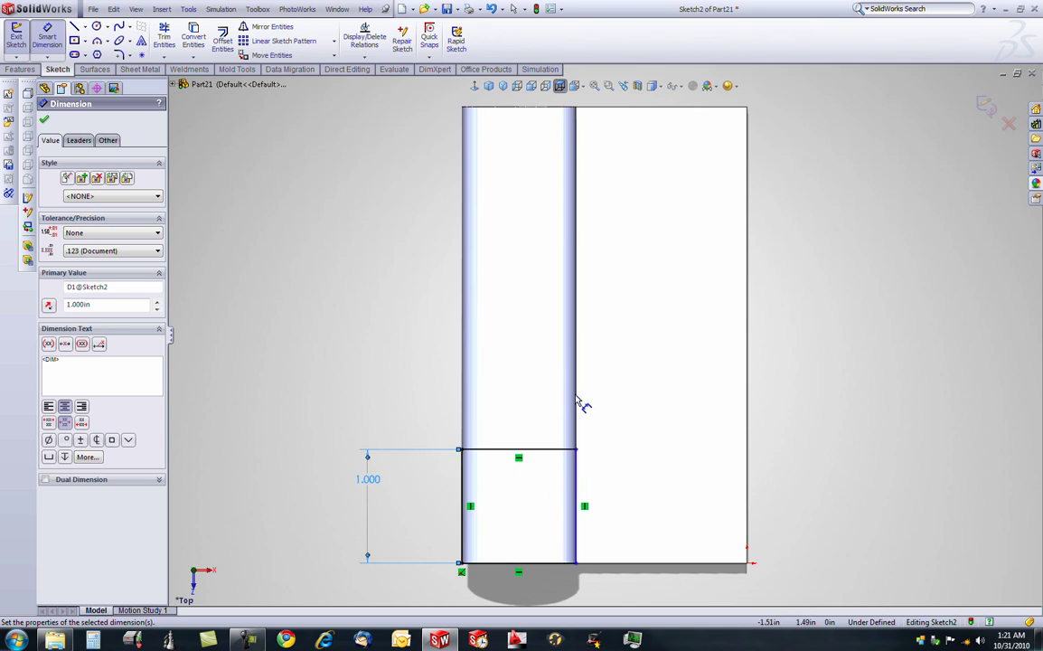
Extruded-cut the rectangle Through All, direction reversed into the knuckle.
left_click(19, 68)
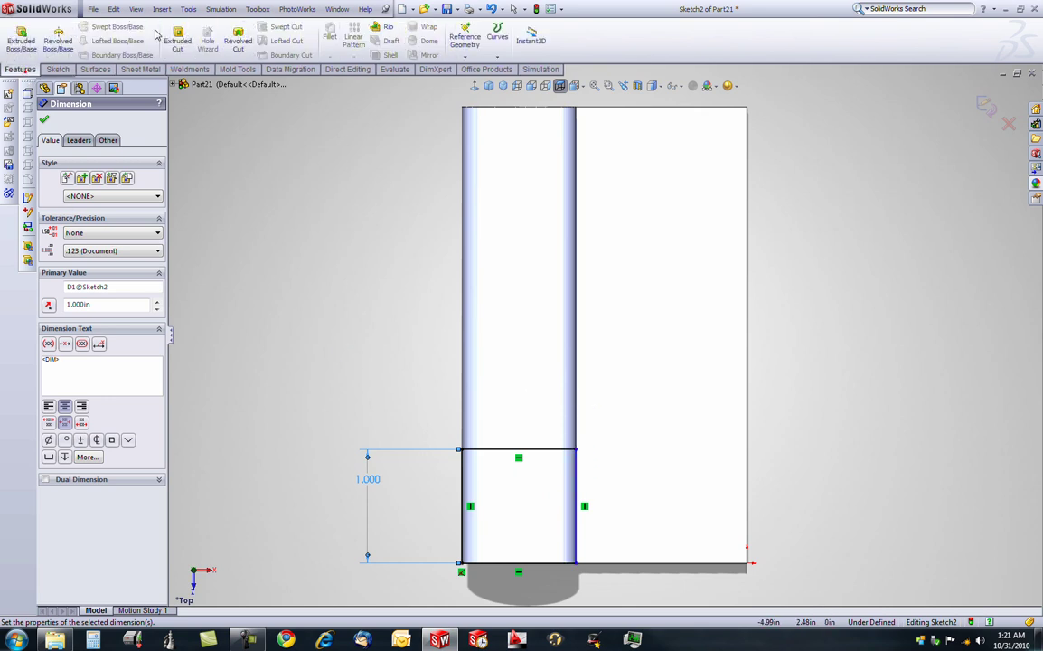
left_click(177, 39)
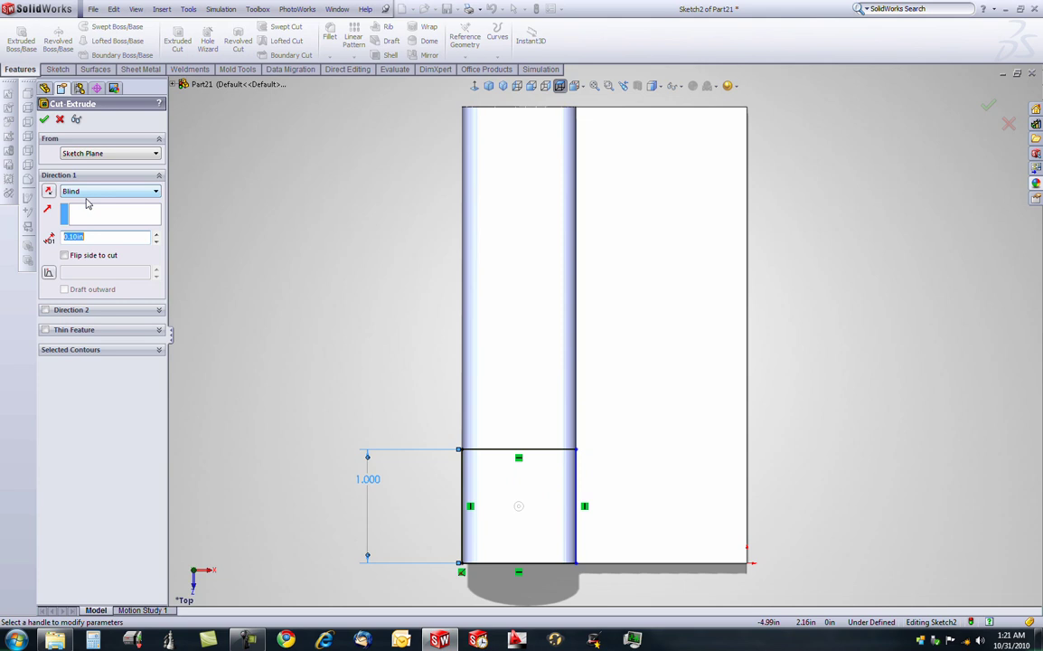
left_click(123, 190)
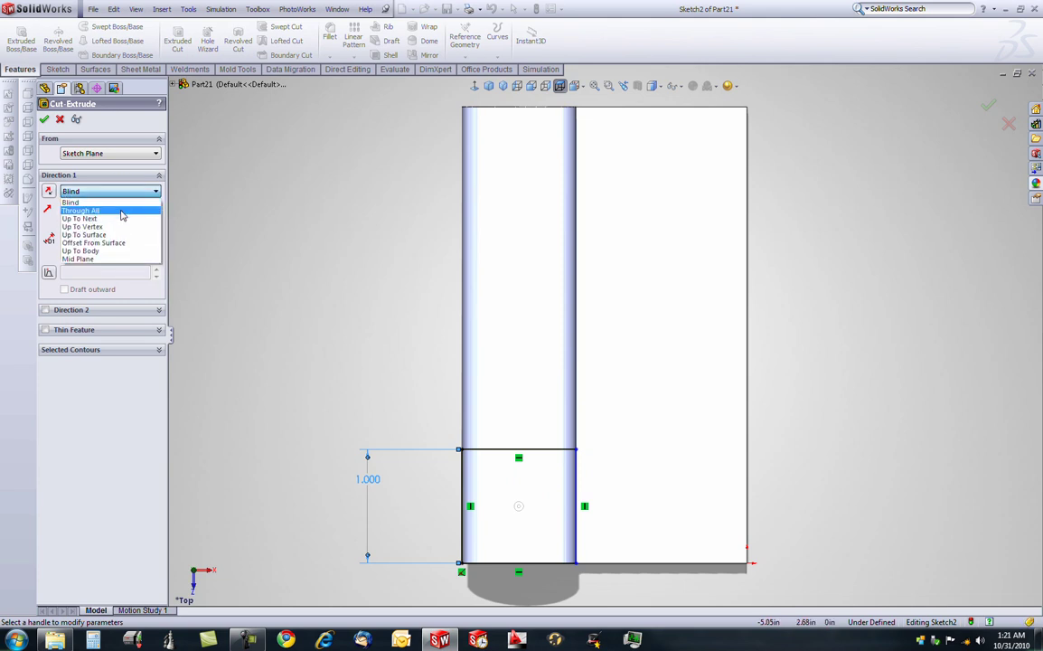
left_click(121, 209)
middle_click_drag(451, 524, 469, 402)
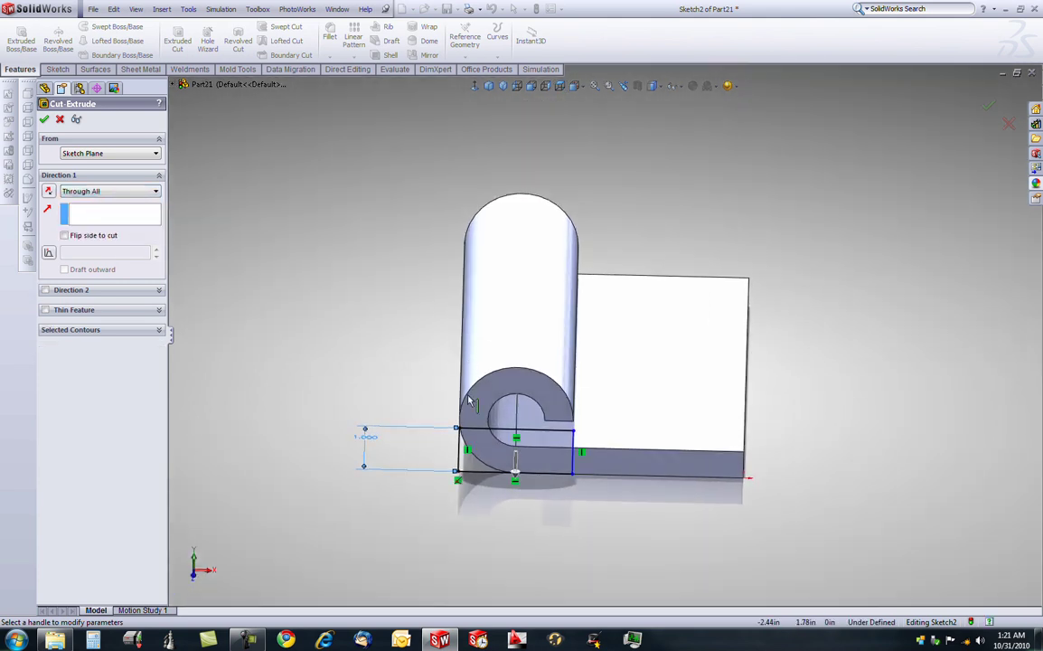
left_click(48, 193)
left_click(43, 122)
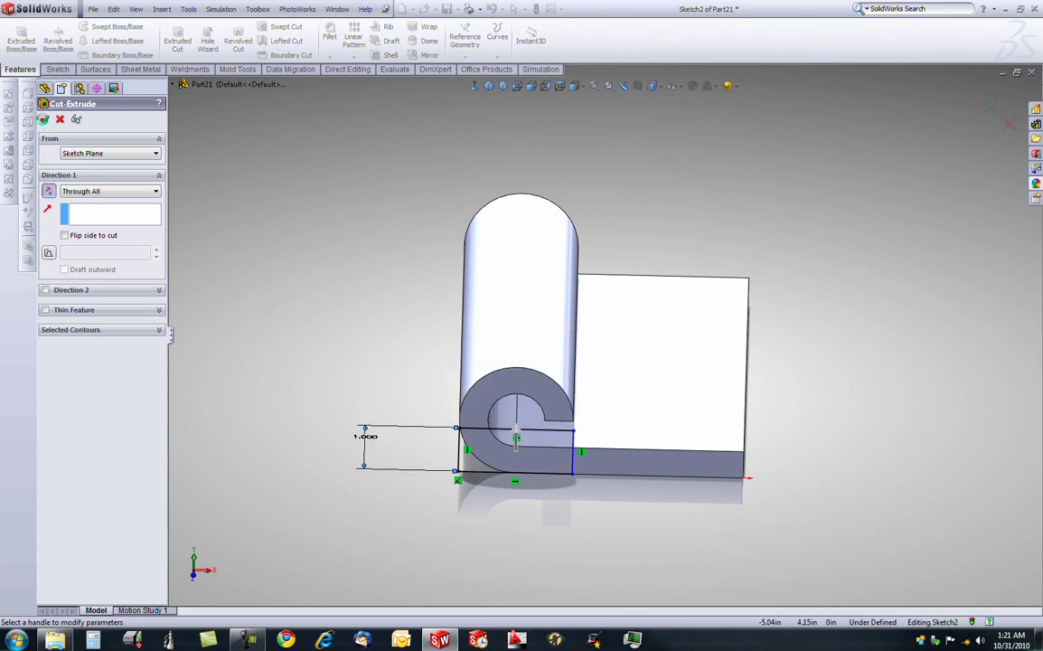
middle_click_drag(452, 311, 655, 272)
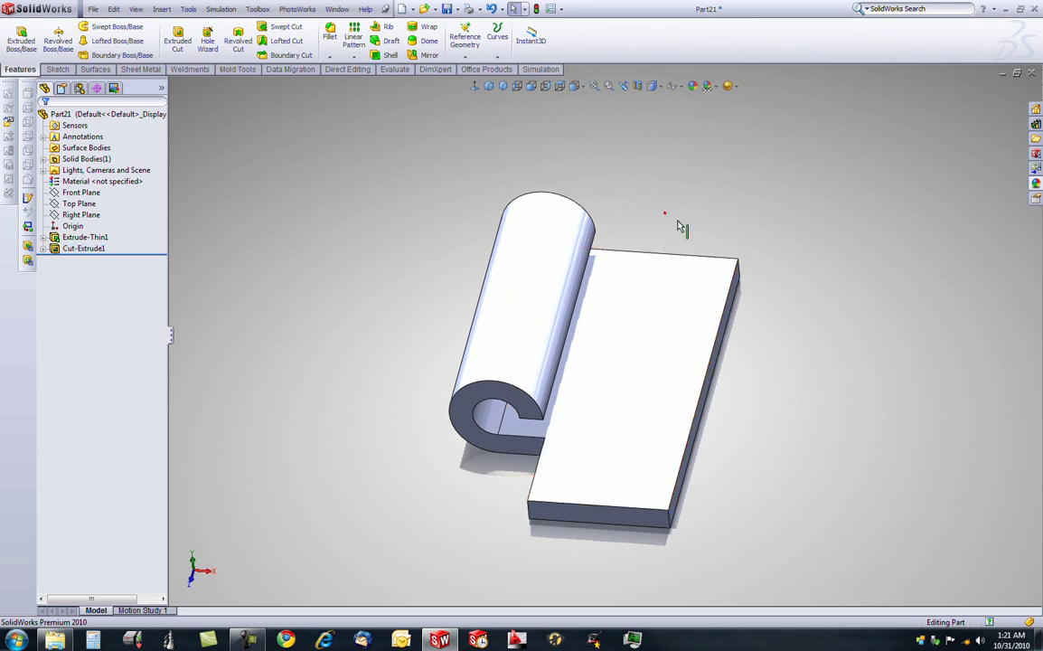
Linear-pattern Cut-Extrude1 along the plate's long edge: 2 instances at 2.00 in spacing.
left_click(663, 216)
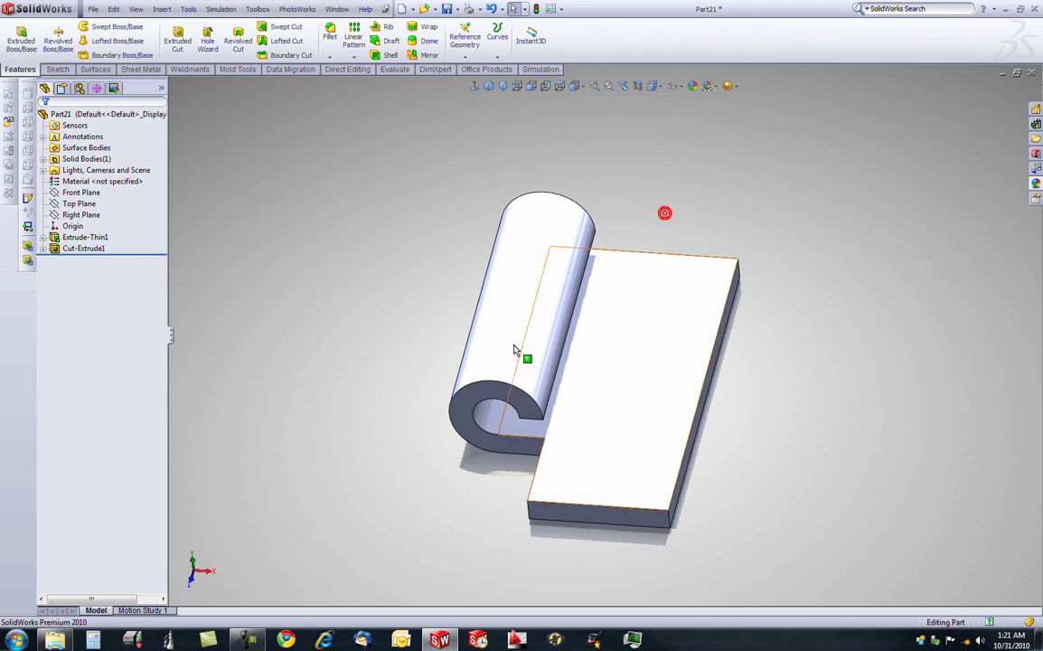
left_click(353, 35)
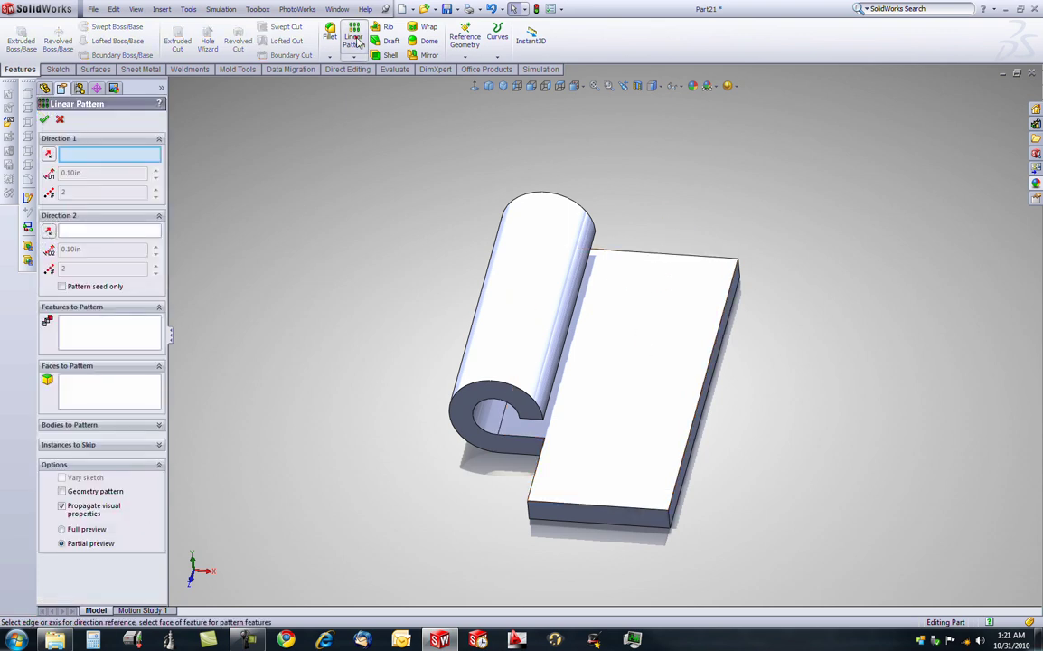
left_click(90, 331)
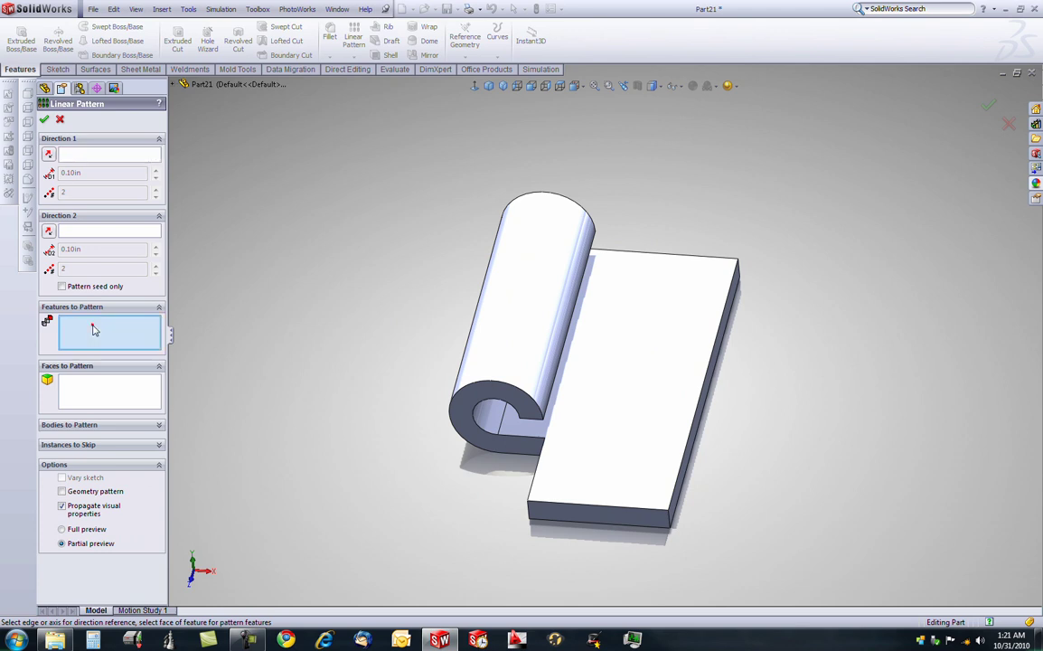
left_click(466, 408)
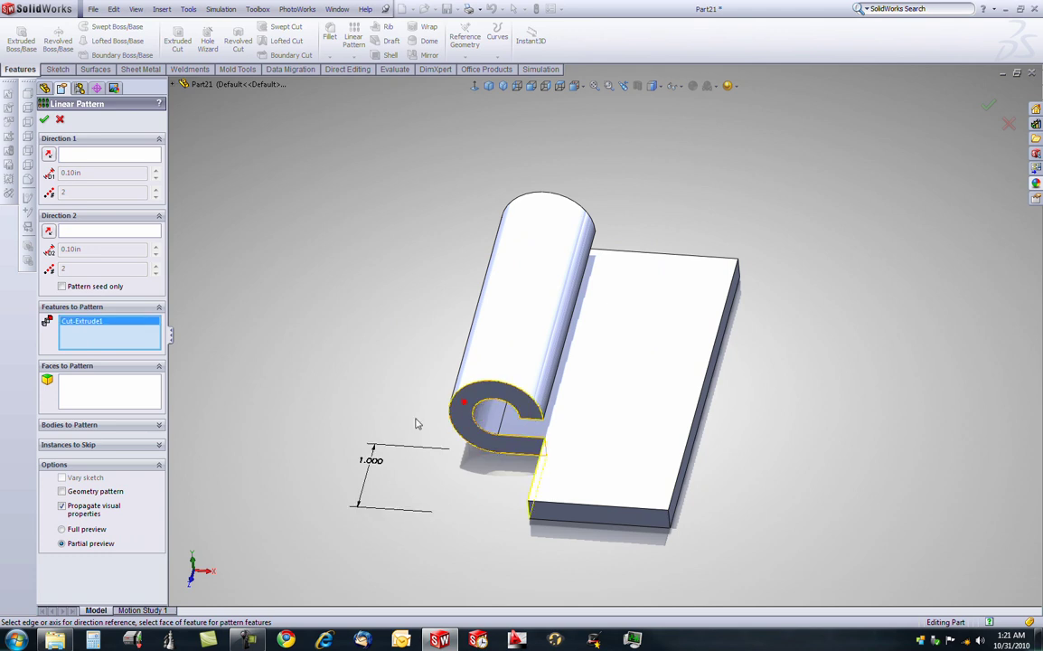
left_click(80, 157)
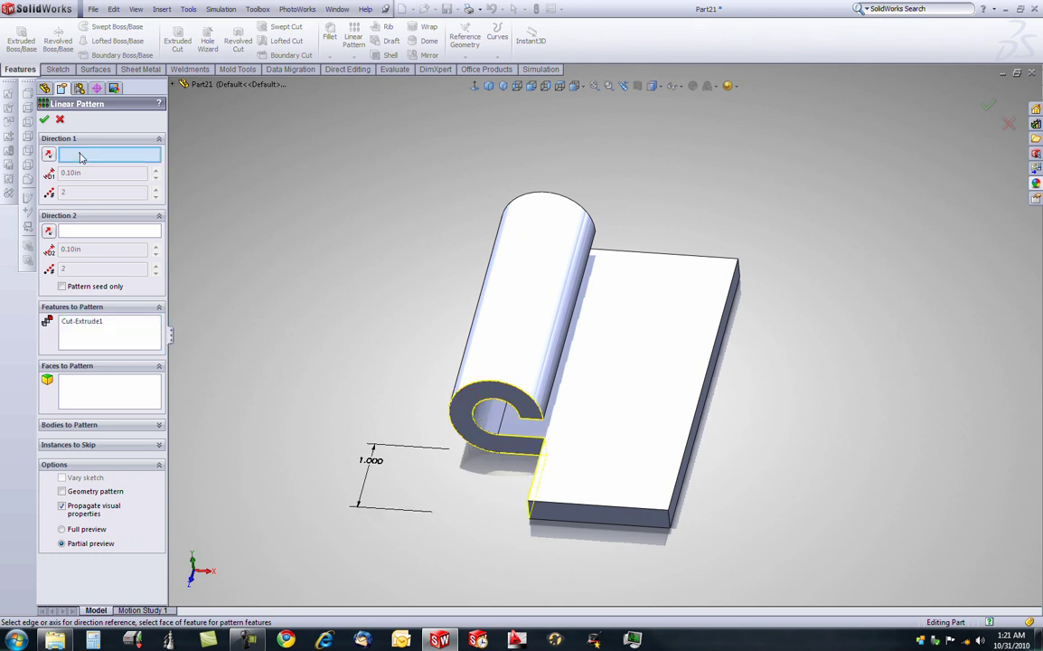
left_click(694, 426)
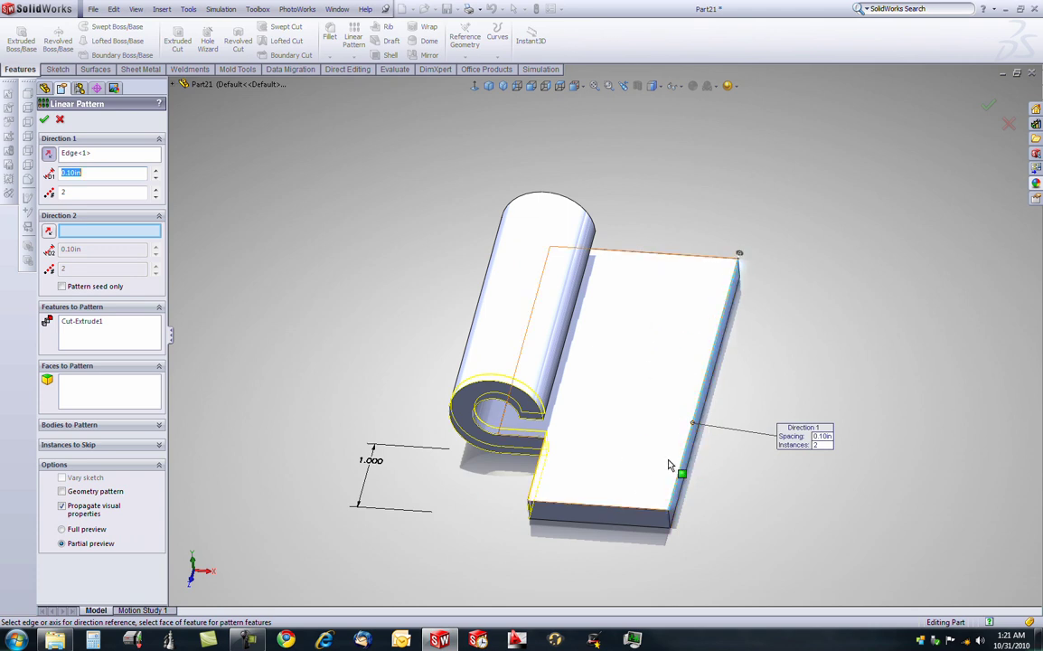
double_click(61, 193)
double_click(104, 175)
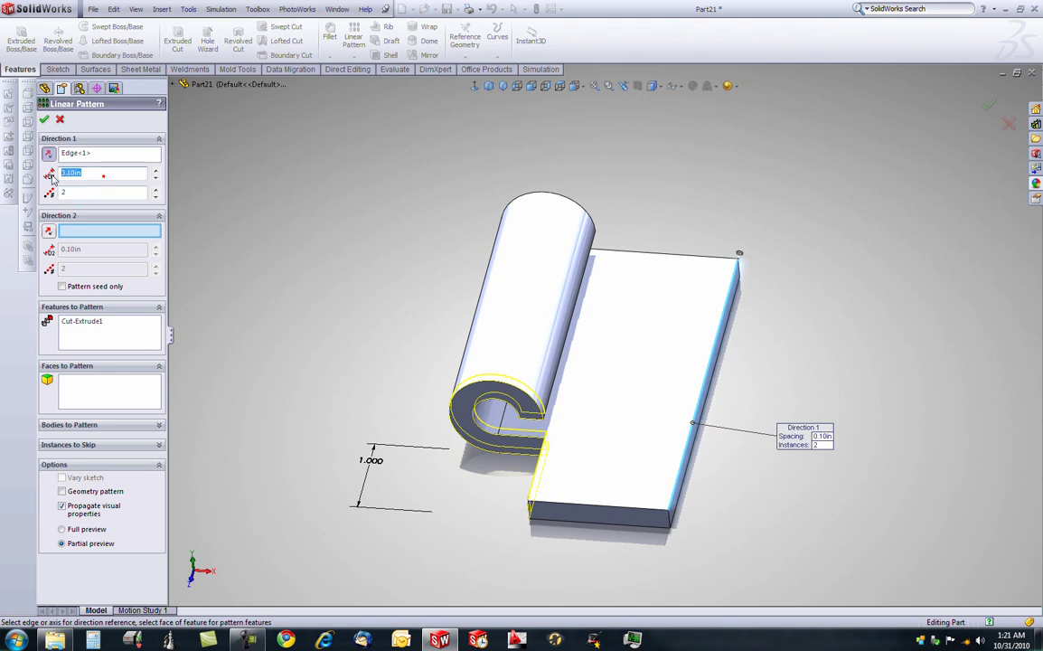
type("2")
key("Return")
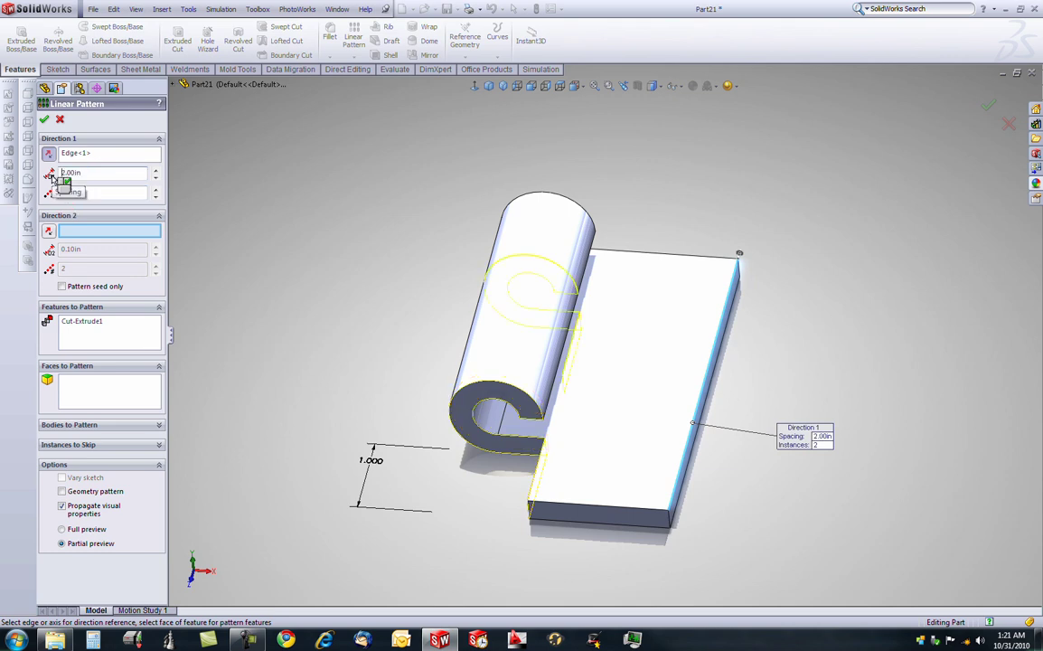
key("Return")
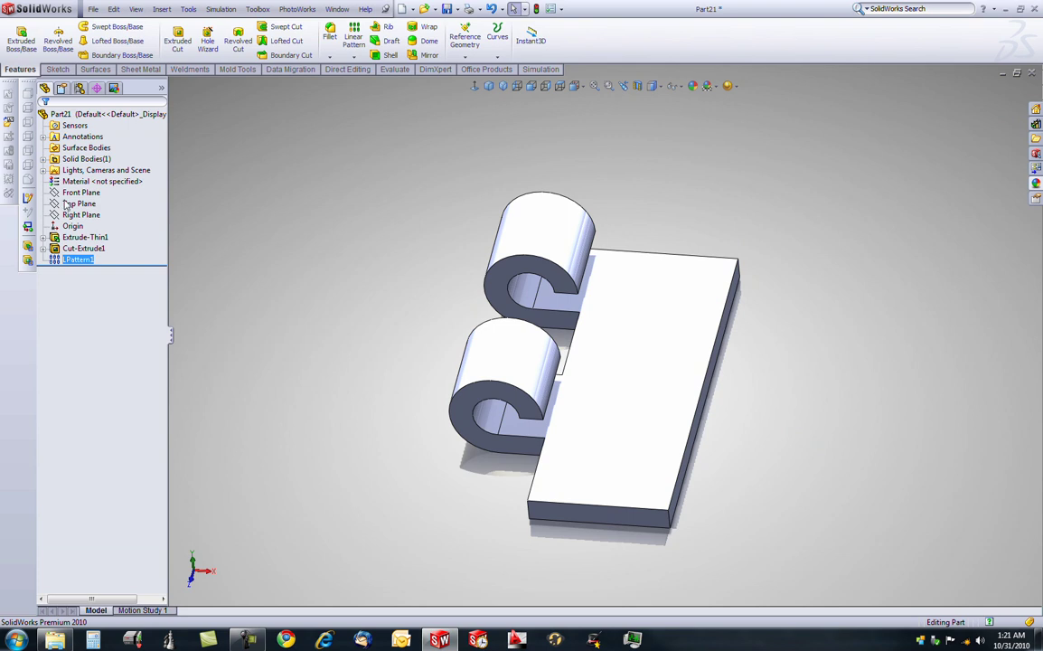
middle_click_drag(367, 240, 416, 343)
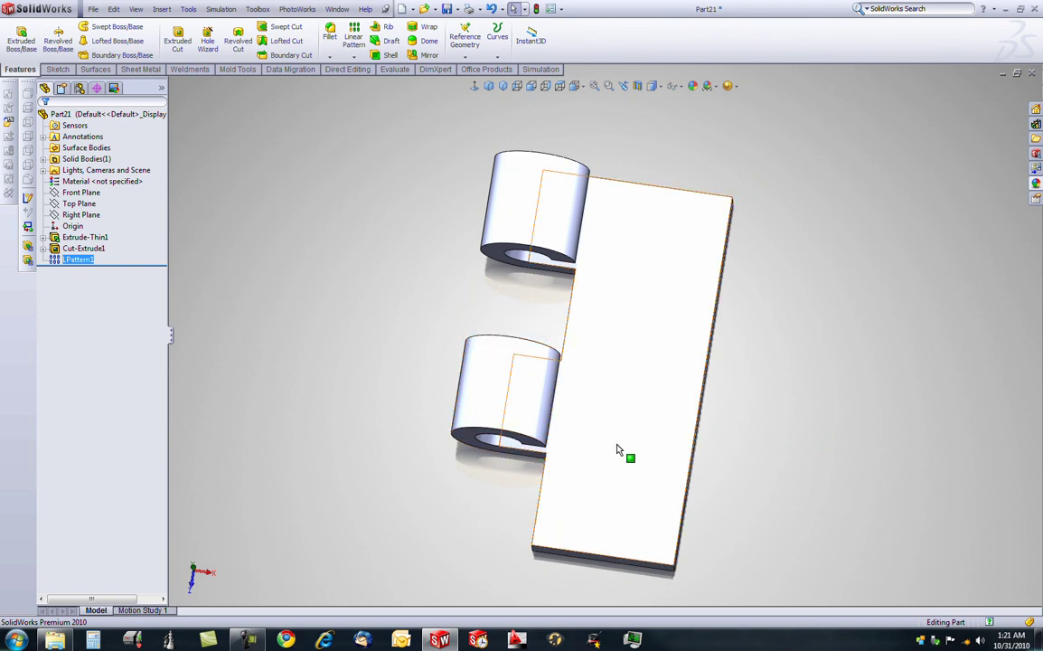
middle_click_drag(618, 444, 617, 349)
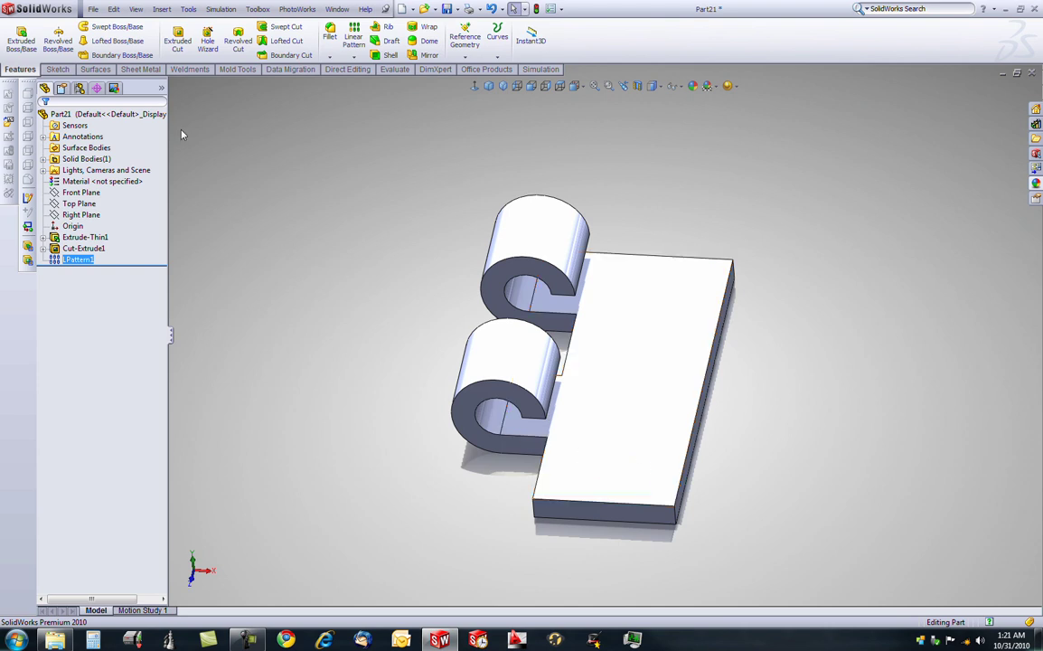
In Hole Wizard, try counterbore, tapped and pipe tap types before settling on Countersink.
left_click(207, 44)
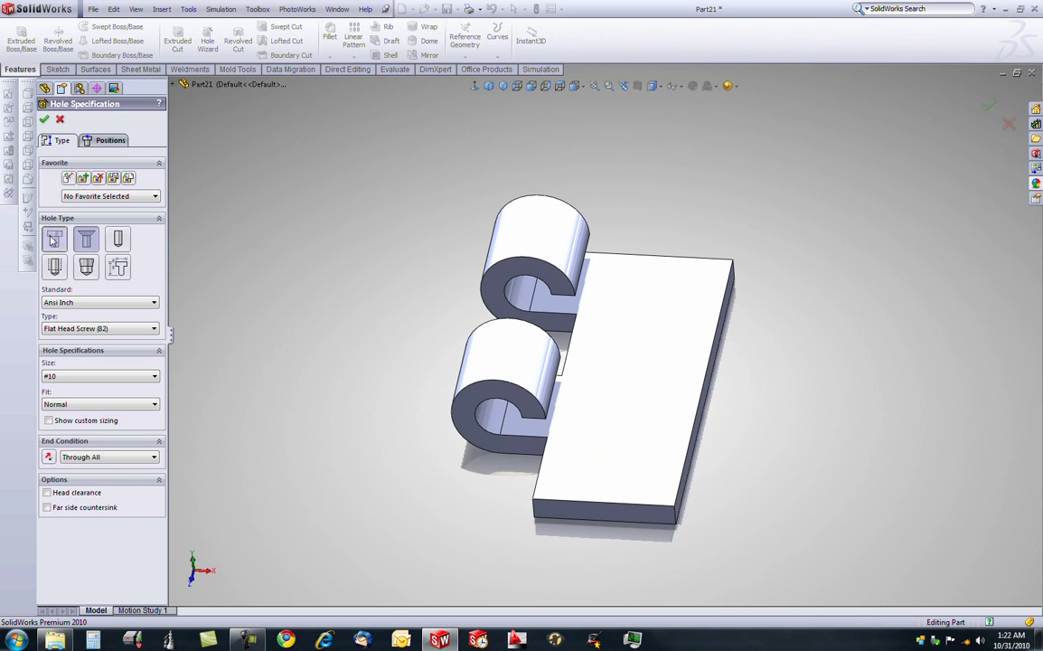
left_click(54, 238)
left_click(55, 265)
left_click(86, 266)
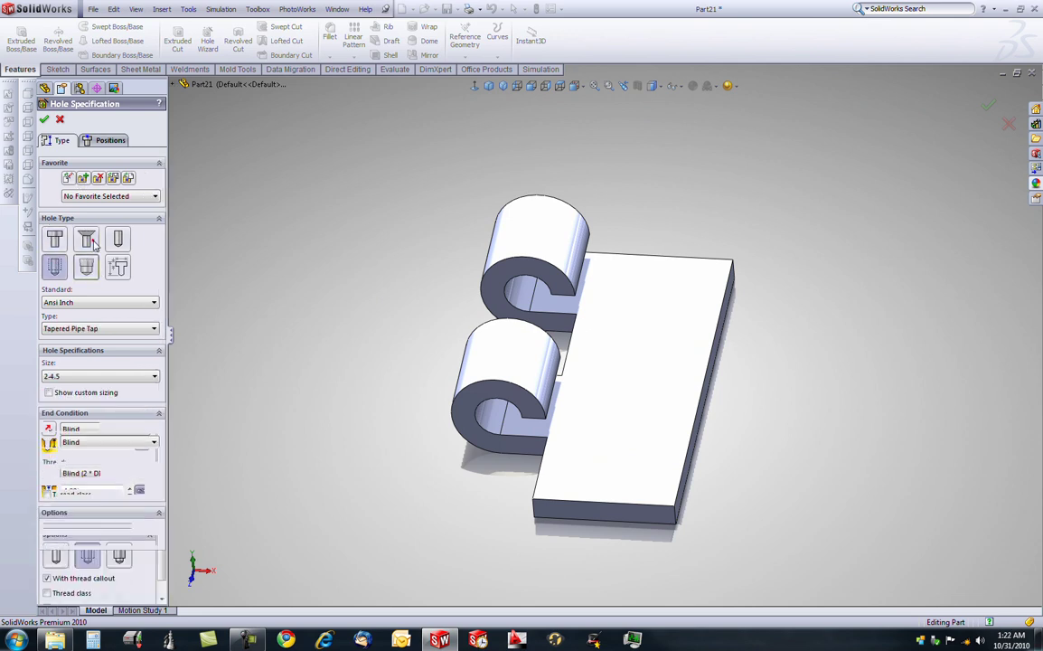
left_click(86, 238)
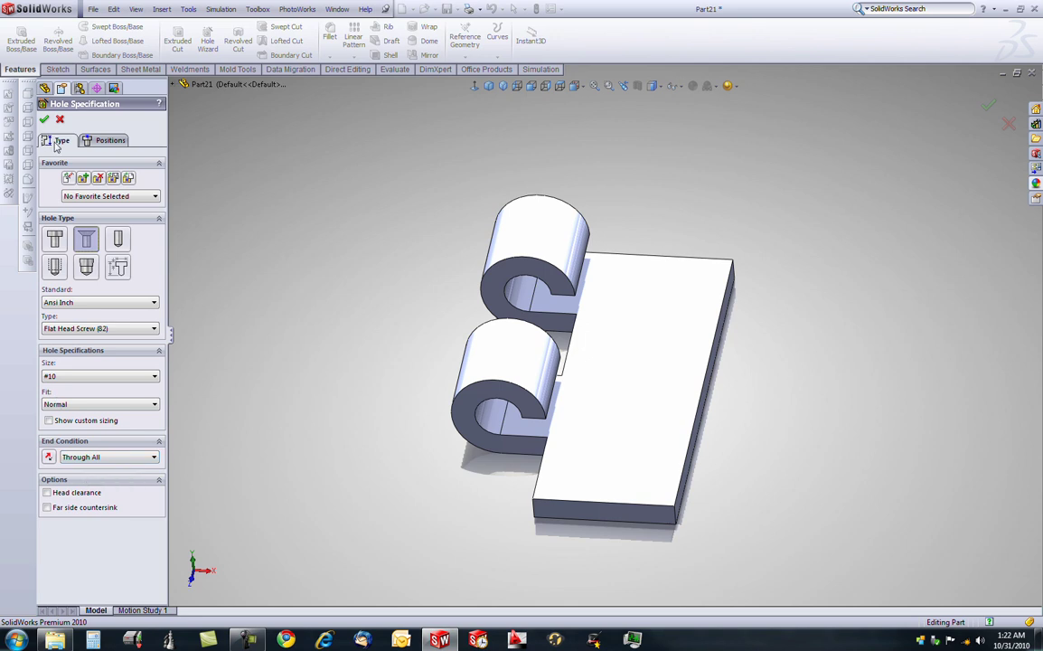
Place the hole on the plate's top face and view the plate straight-on and upright.
left_click(102, 141)
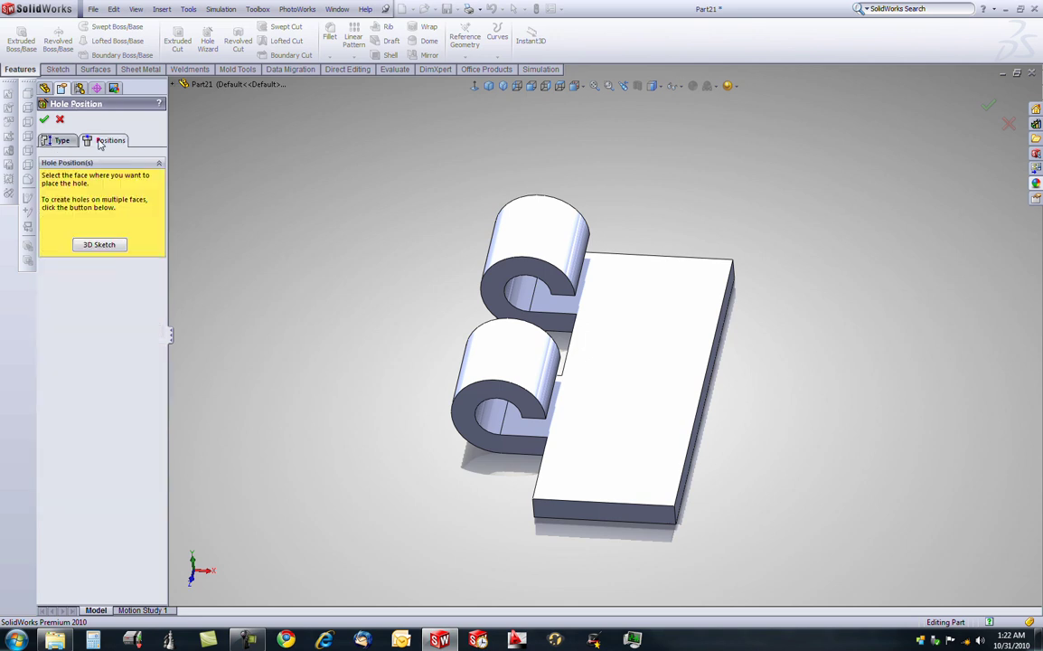
left_click(617, 324)
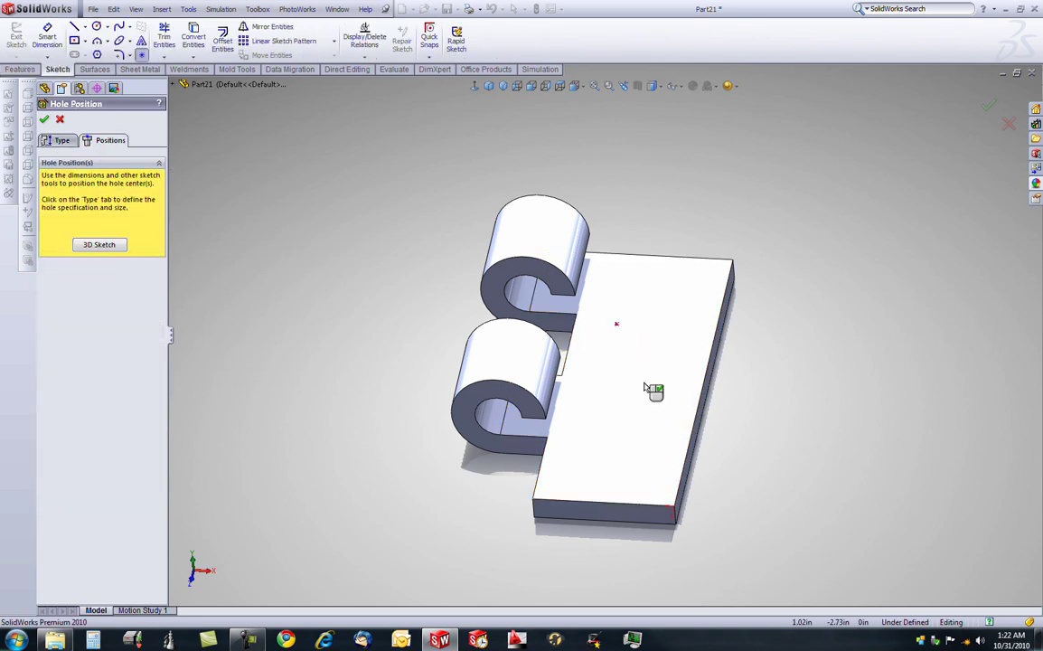
middle_click_drag(647, 388, 617, 369)
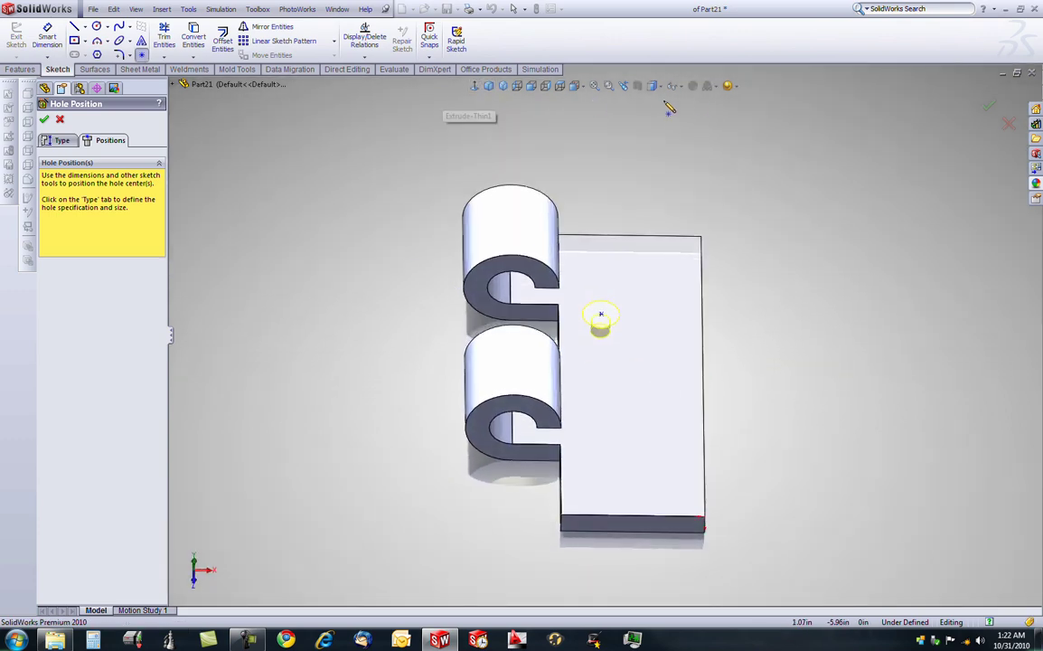
left_click(474, 87)
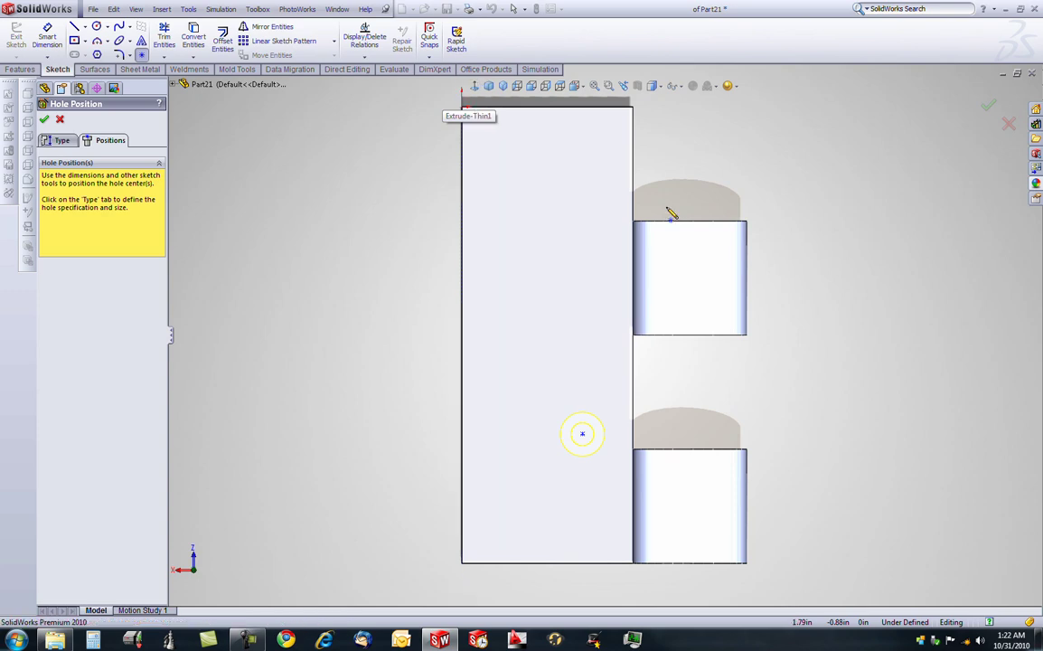
key("alt+Right")
key("alt+Right")
key("alt+Right")
key("alt+Right")
key("alt+Right")
key("alt+Right")
key("alt+Right")
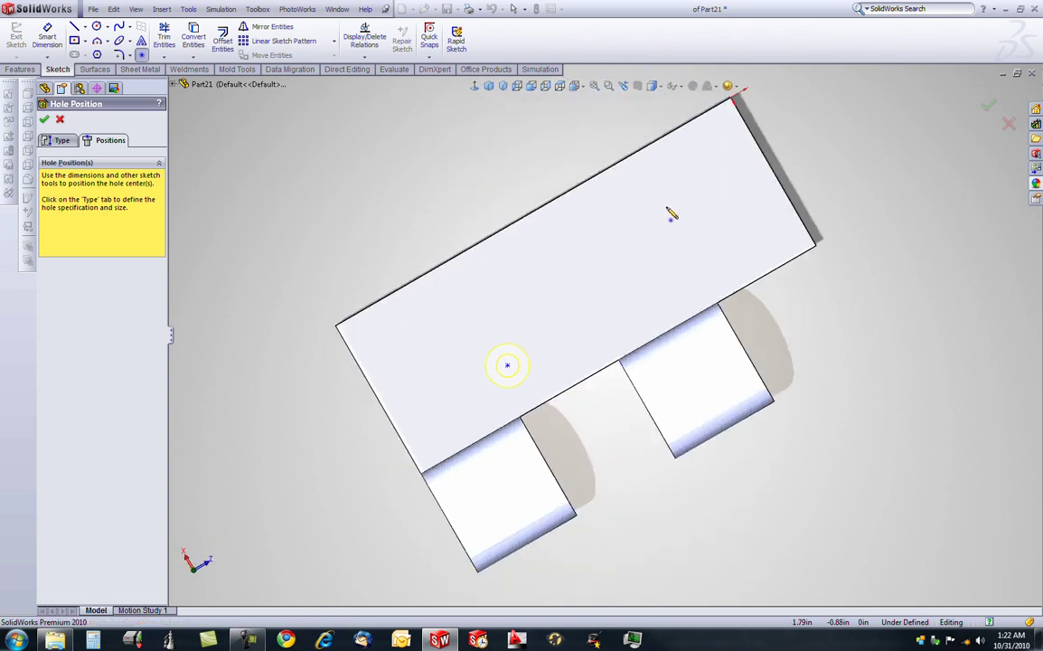
key("alt+Right")
key("alt+Right")
key("alt+Right")
key("alt+Right")
key("alt+Right")
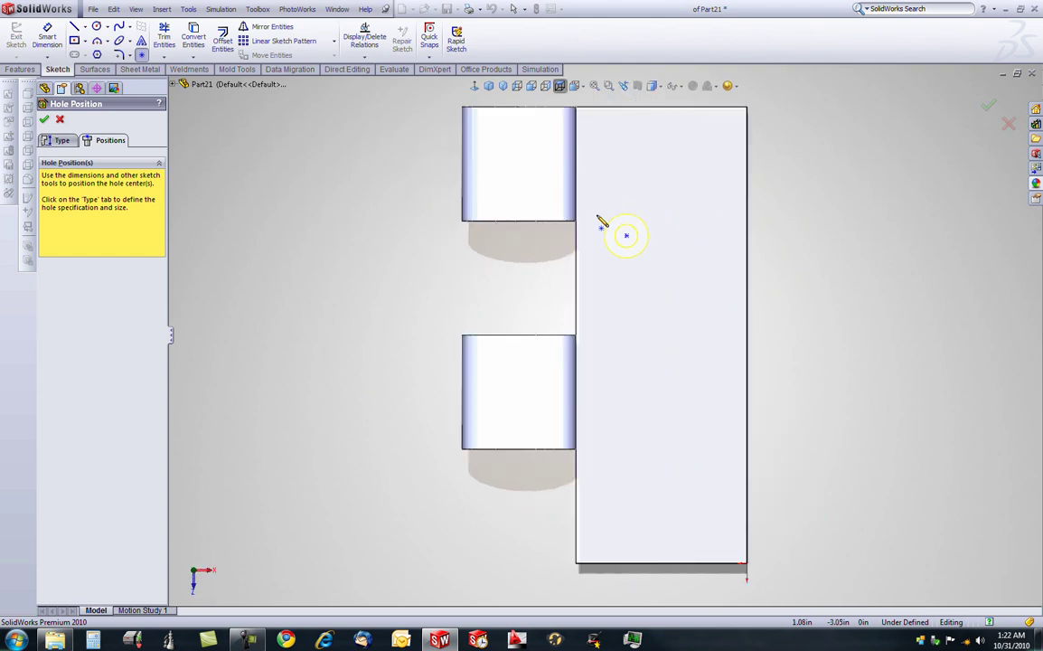
Dimension the hole centre 0.300 in from the knuckle-side edge and 1.000 in from the top edge.
right_click_drag(420, 263, 419, 201)
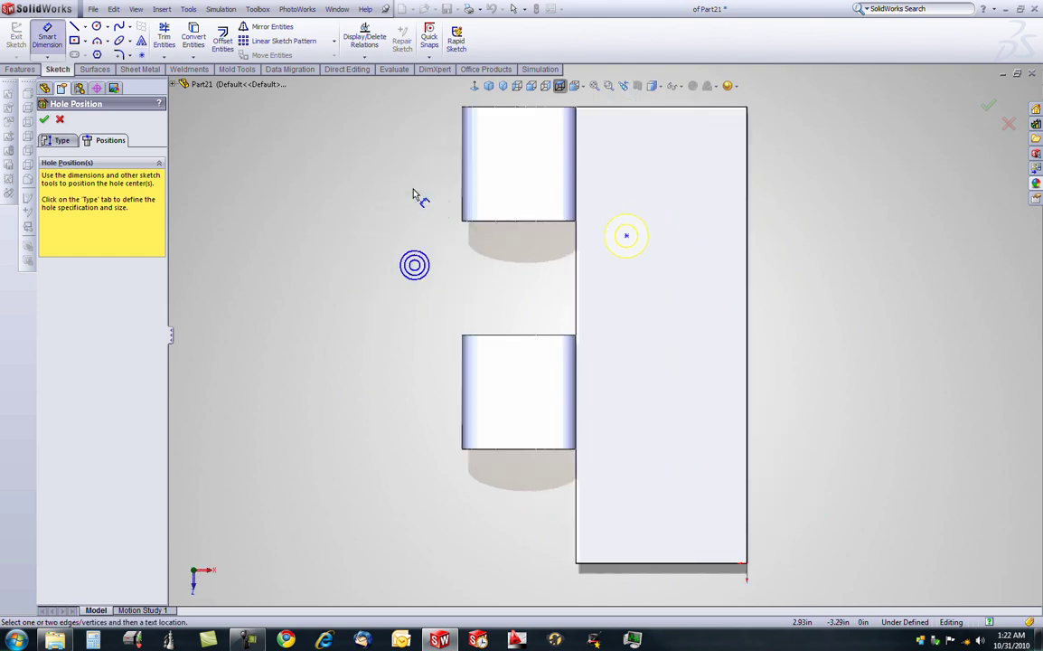
left_click(626, 237)
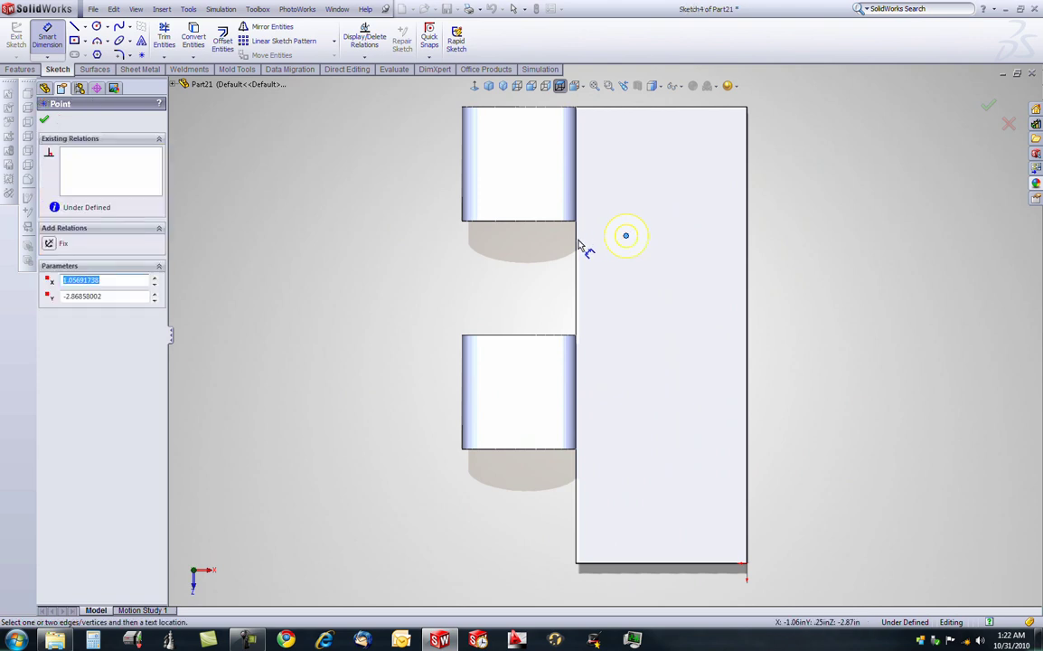
left_click(579, 246)
left_click(602, 354)
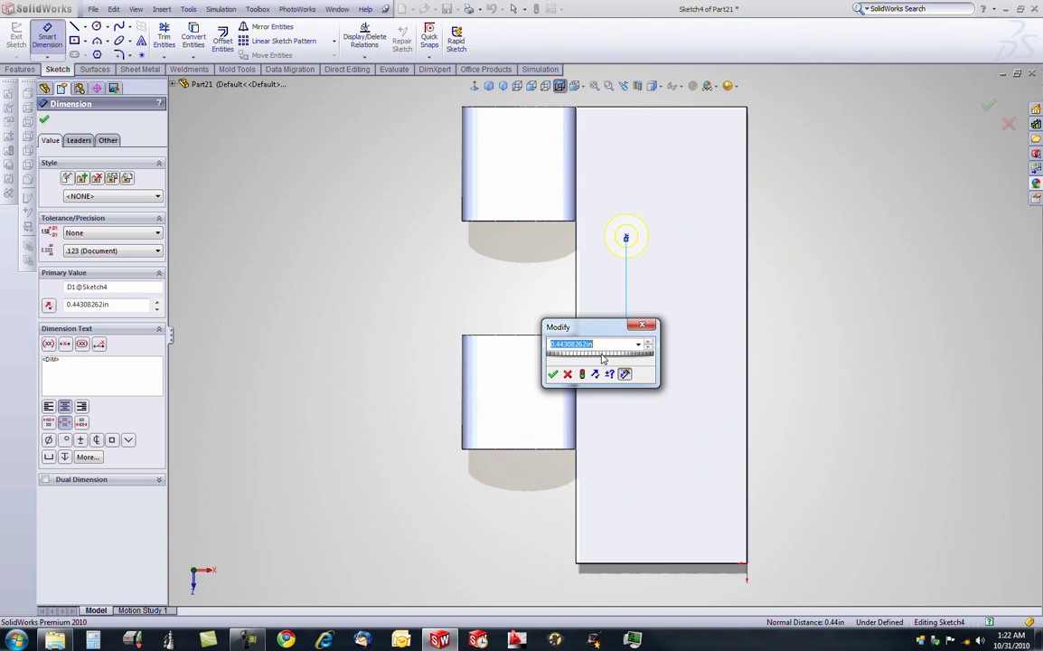
type(".3")
key("Return")
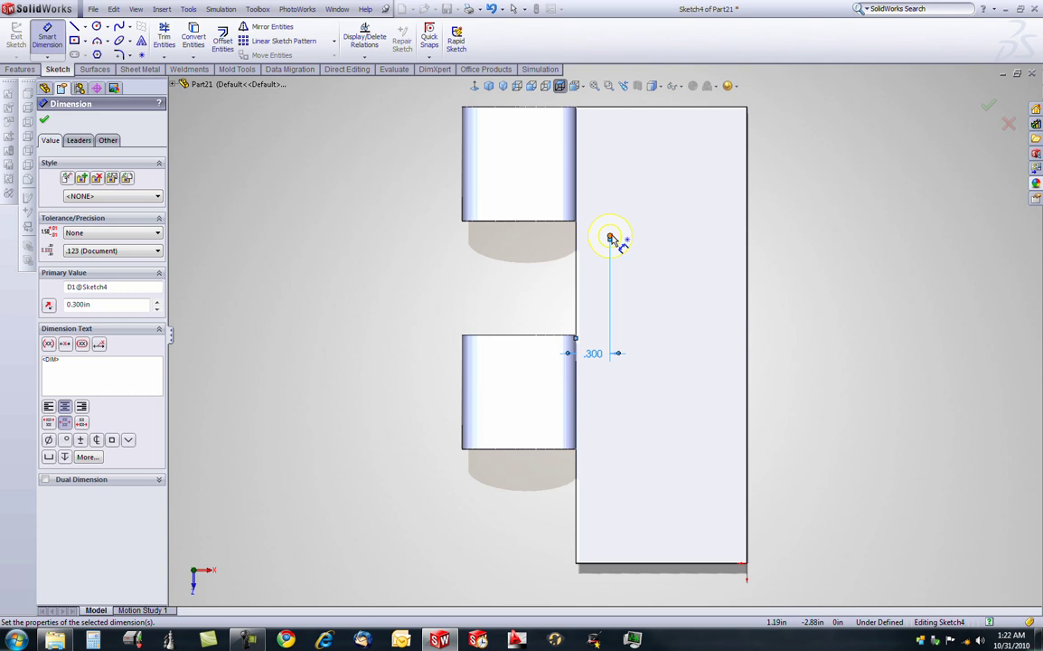
left_click(609, 238)
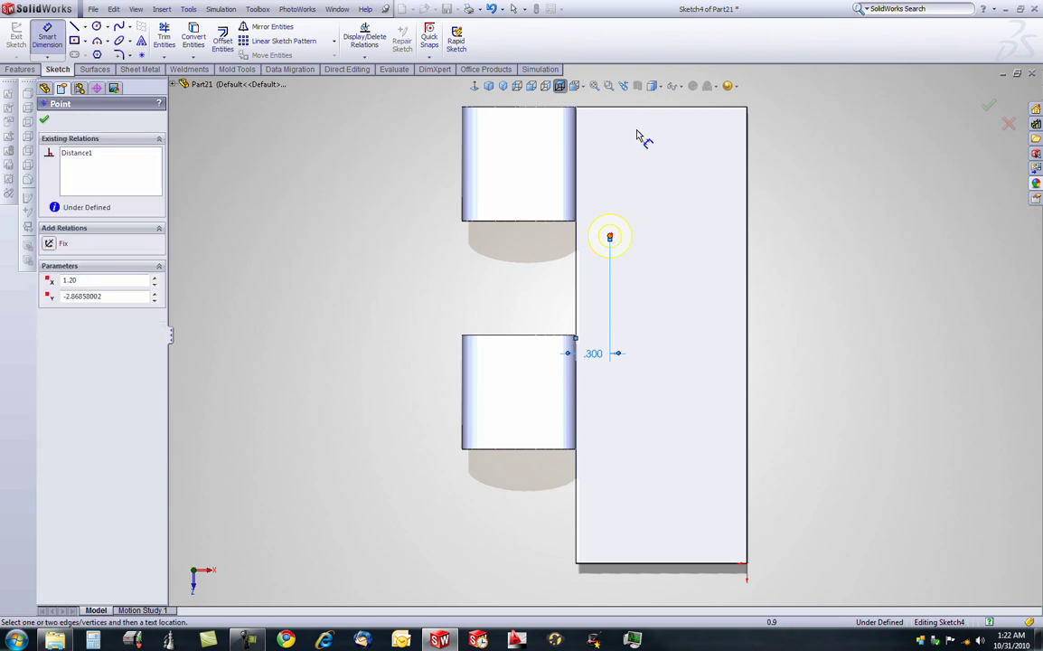
left_click(838, 131)
type("1.000in")
key("Return")
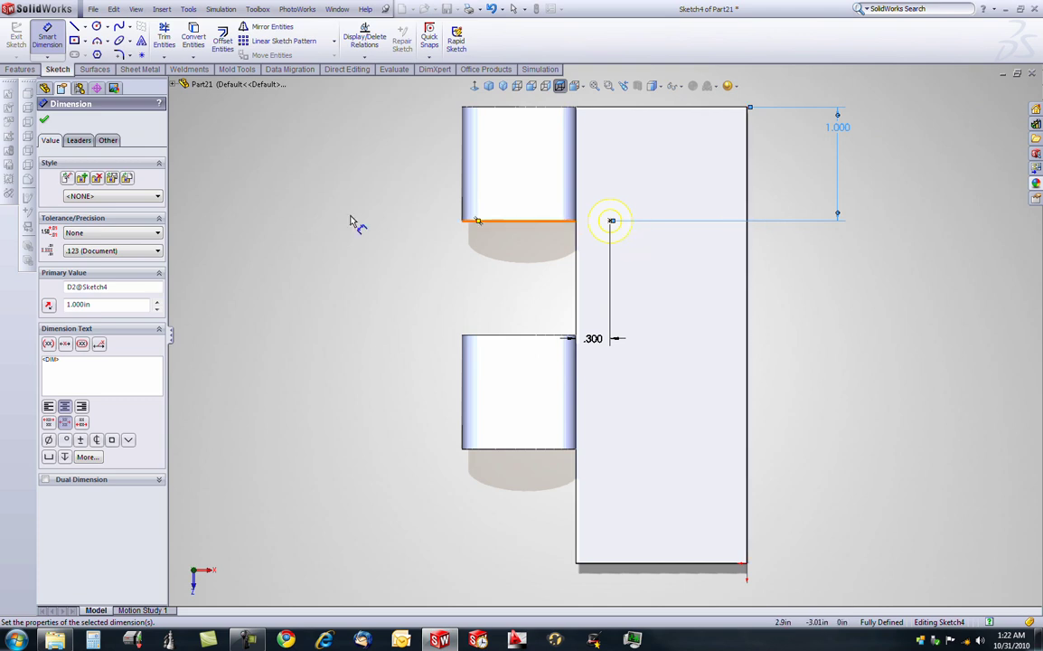
left_click(49, 122)
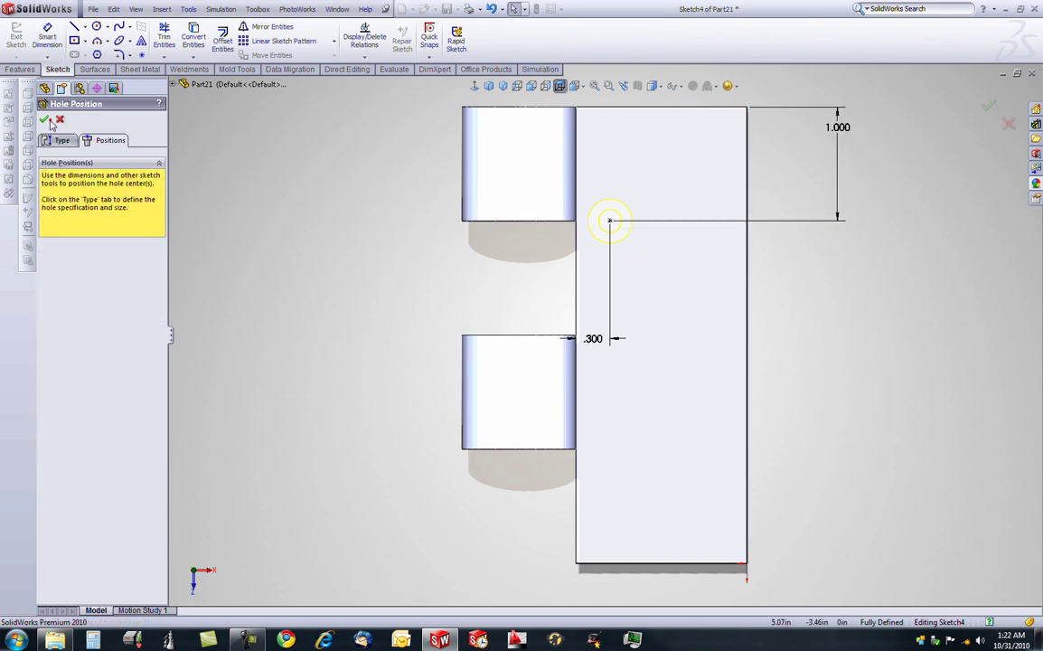
Accept the Ansi Inch #10 flat-head countersink, Through All, and orbit to inspect it.
left_click(65, 141)
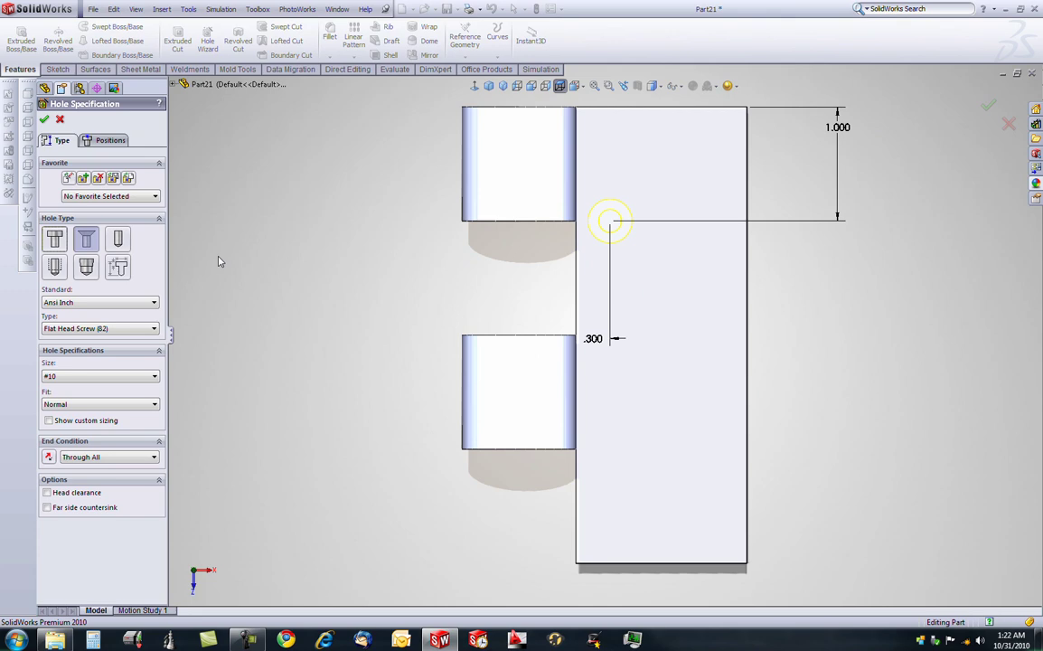
middle_click_drag(218, 262, 244, 114)
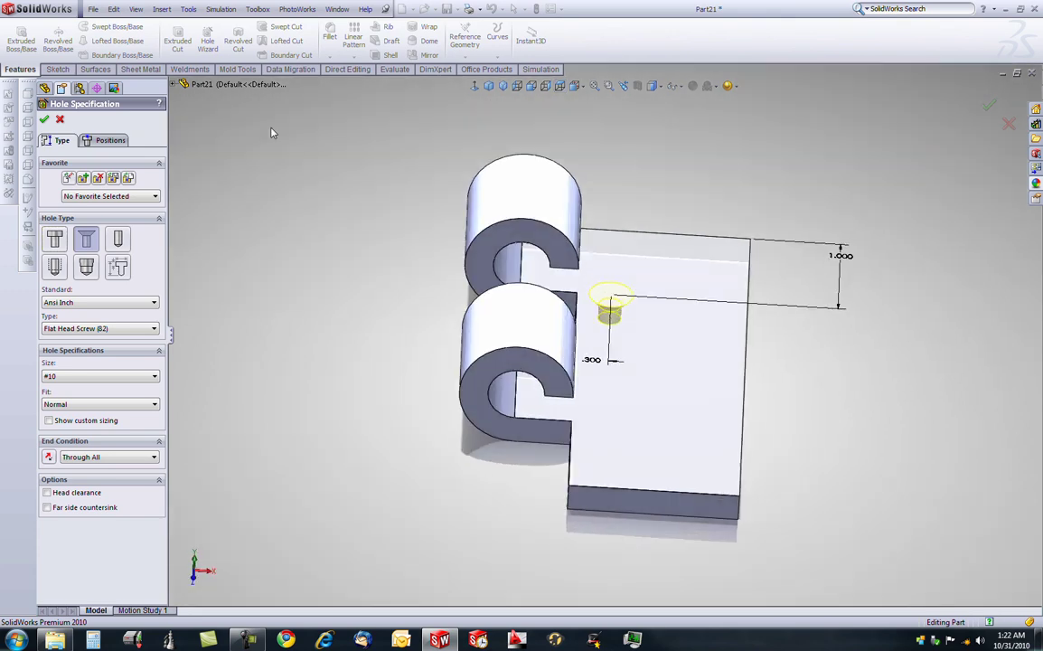
left_click(43, 119)
middle_click_drag(663, 339, 673, 390)
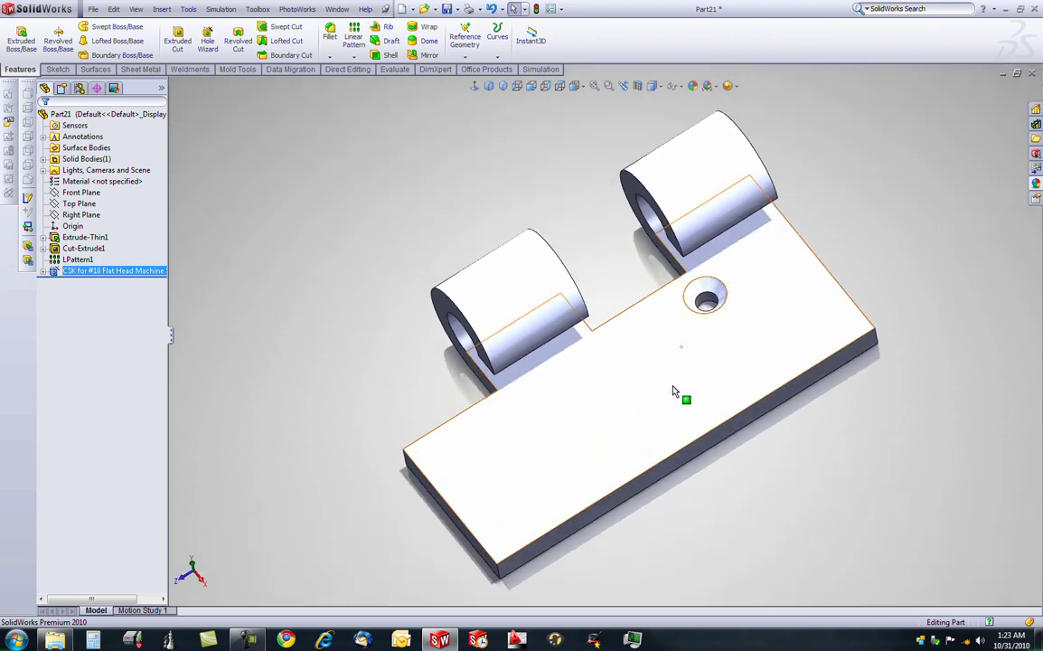
scroll(723, 298, "down", 5)
middle_click_drag(722, 298, 647, 367)
scroll(645, 321, "up", 5)
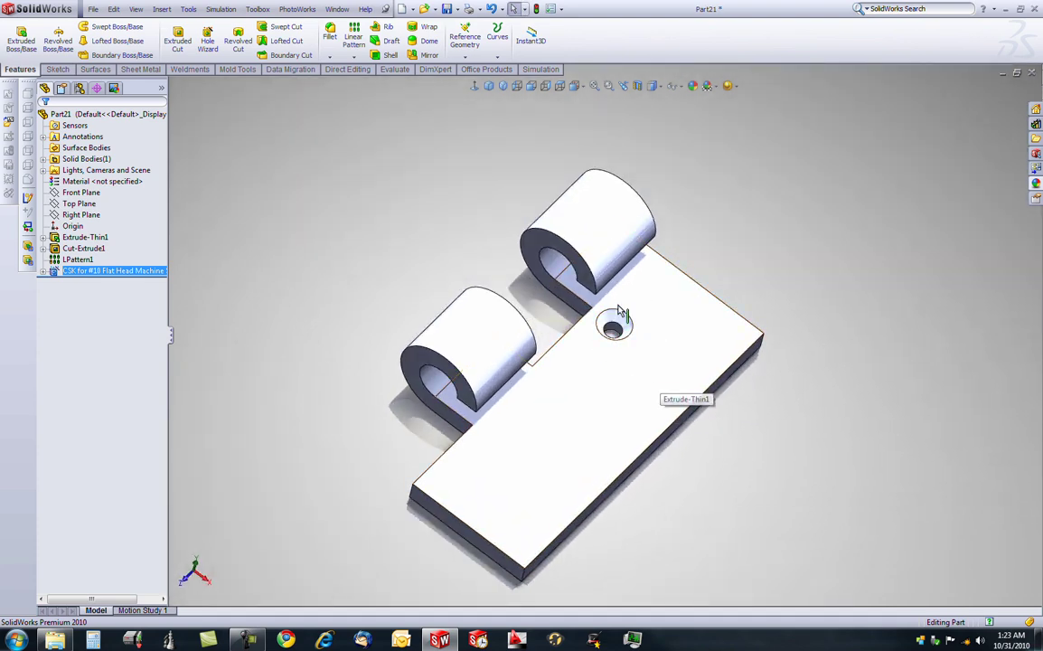
middle_click_drag(675, 443, 669, 389)
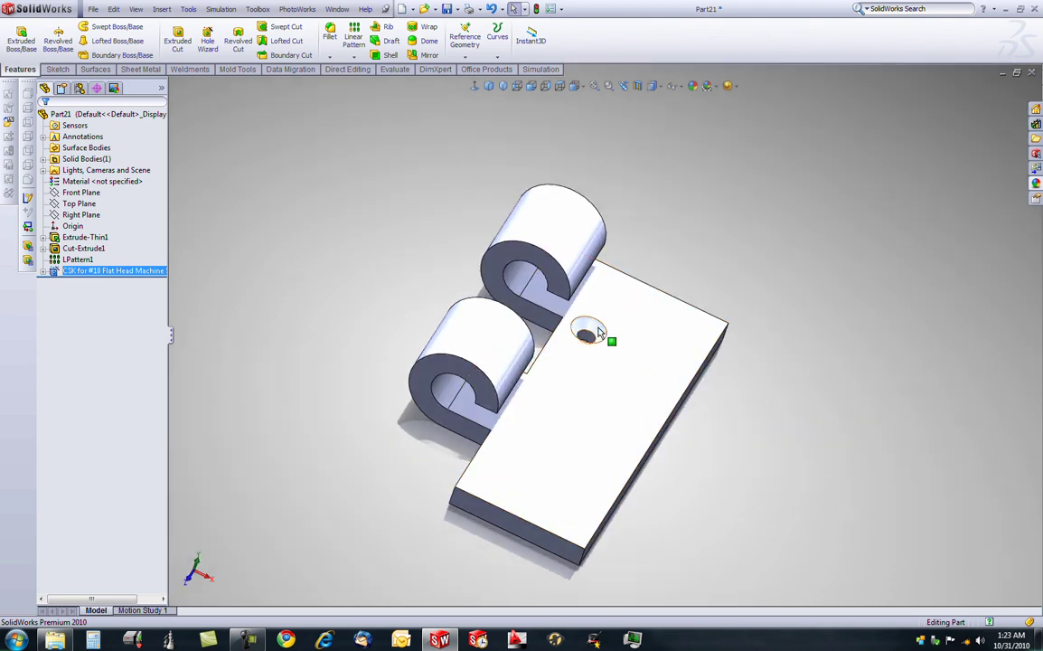
Start a linear pattern of the countersunk hole along the plate's top edge at 0.90 in.
left_click(474, 179)
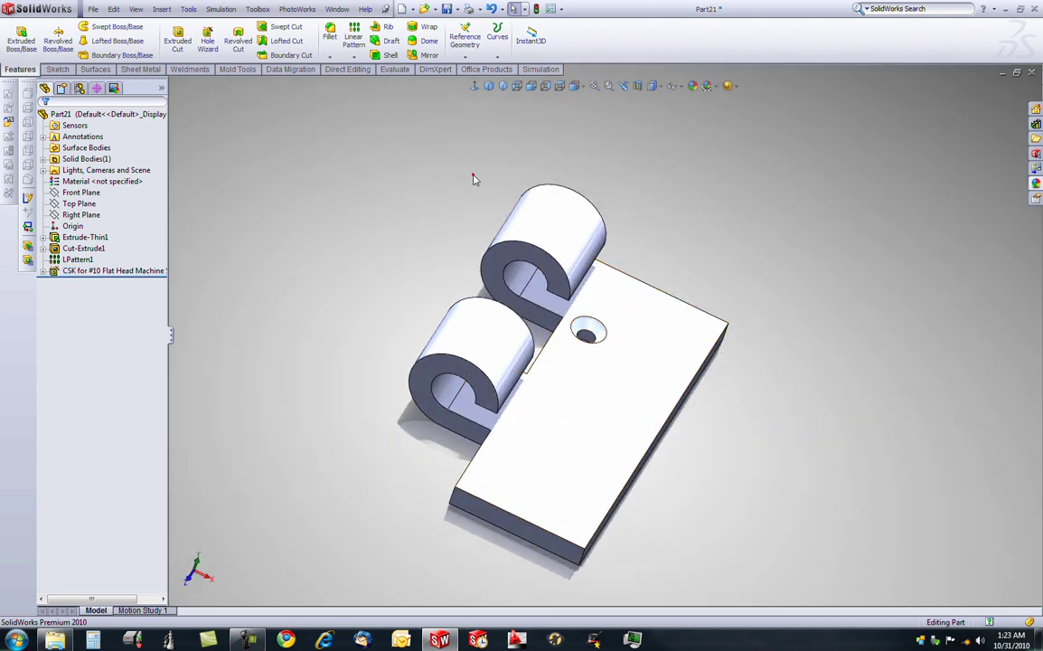
left_click(354, 43)
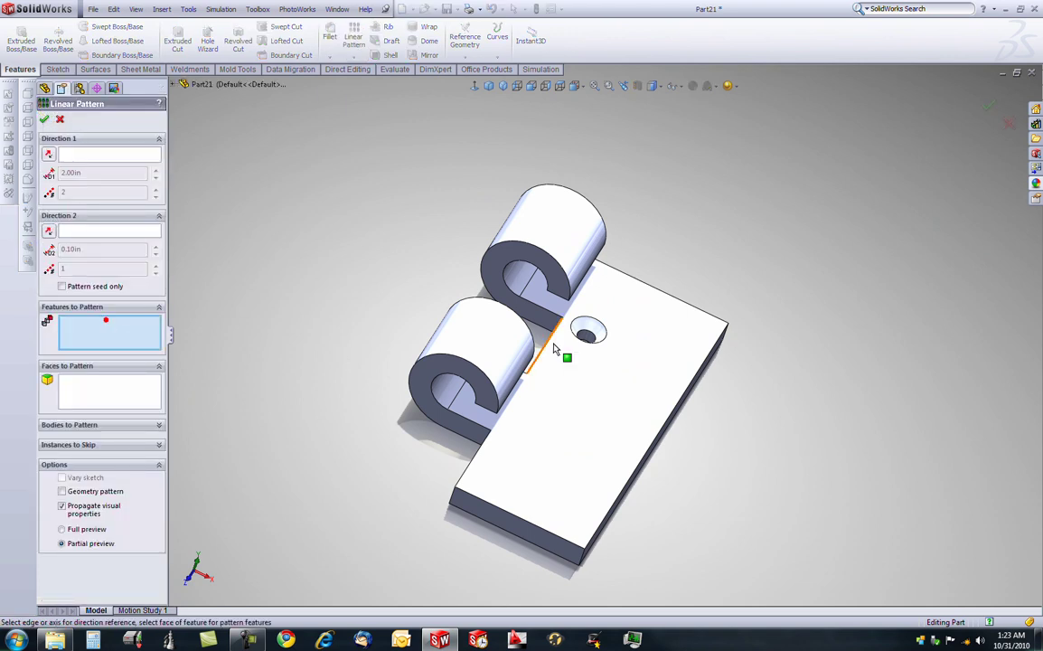
left_click(583, 331)
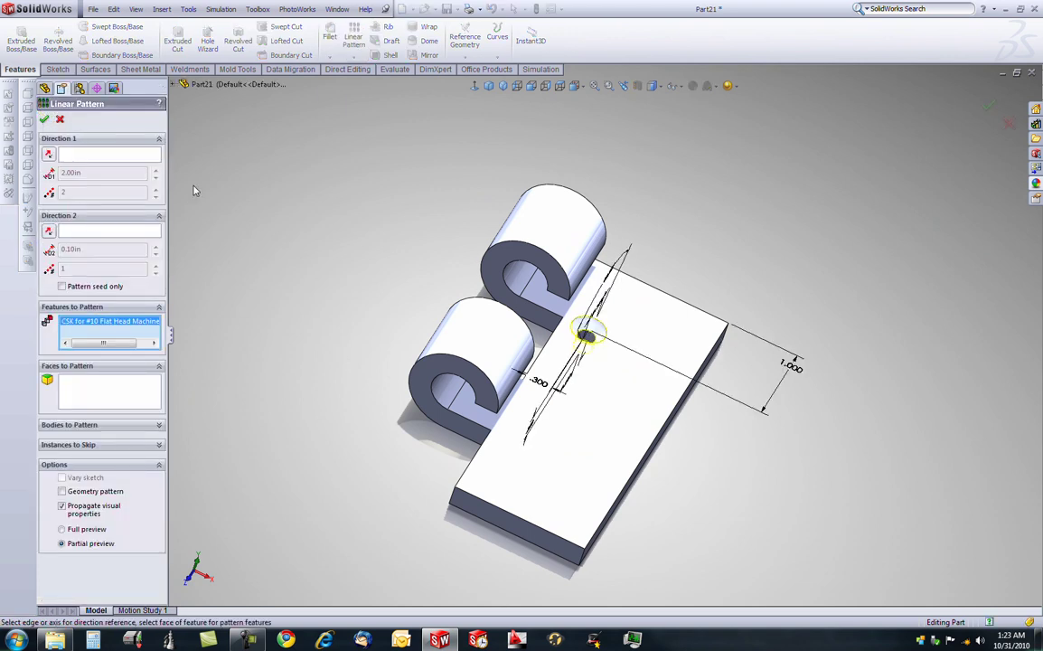
left_click(145, 157)
left_click(637, 282)
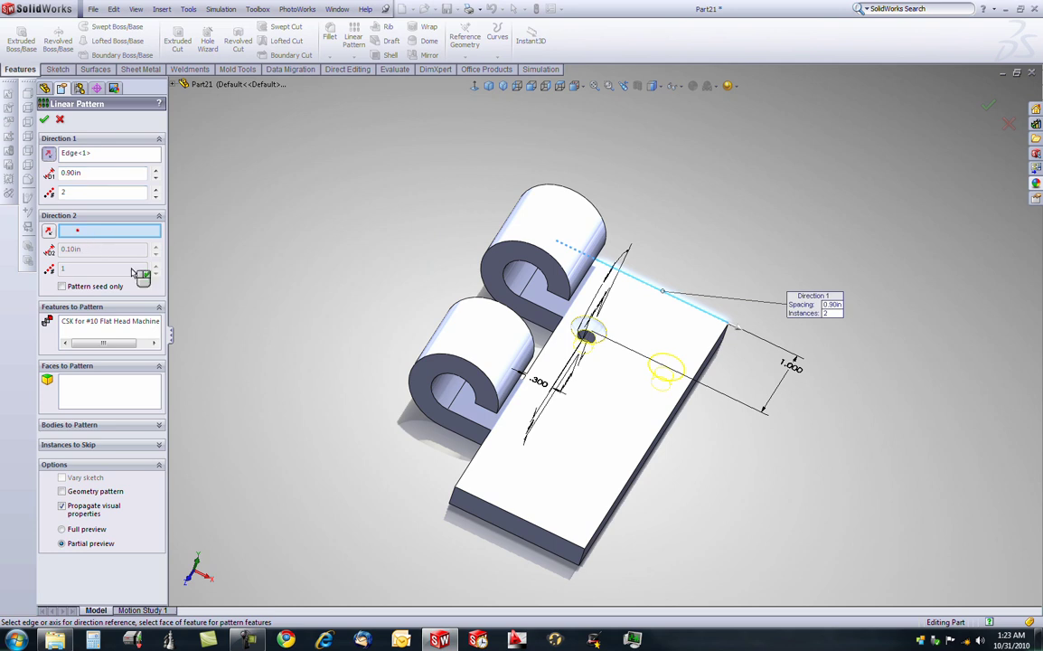
Add a second direction along the side edge, 2 instances at 2.00 in, flipped onto the plate.
left_click(633, 477)
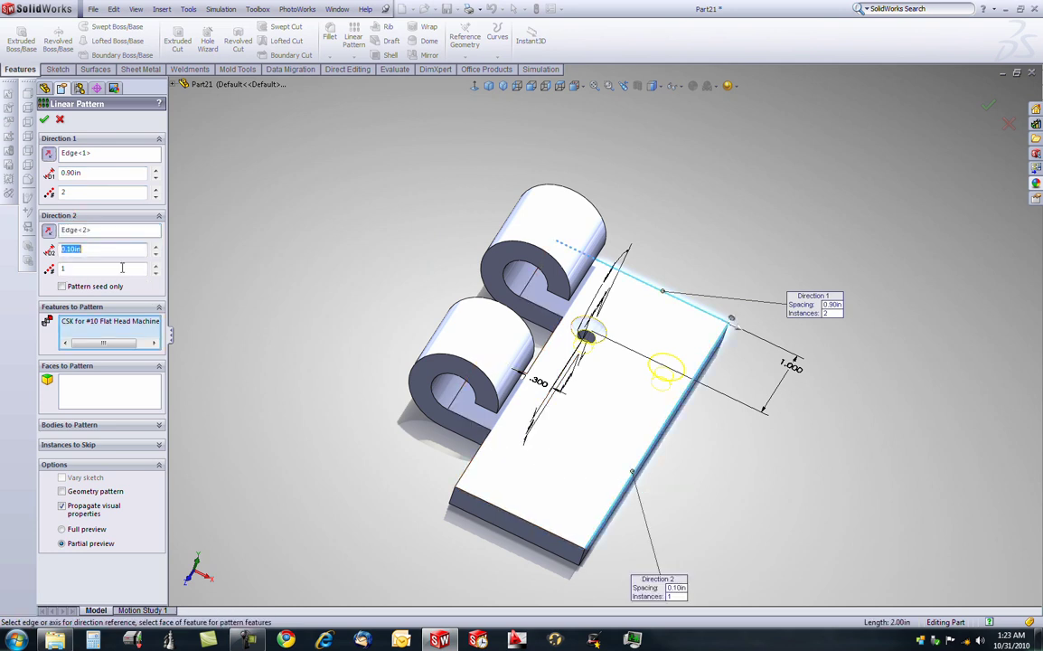
left_click(156, 266)
left_click(49, 230)
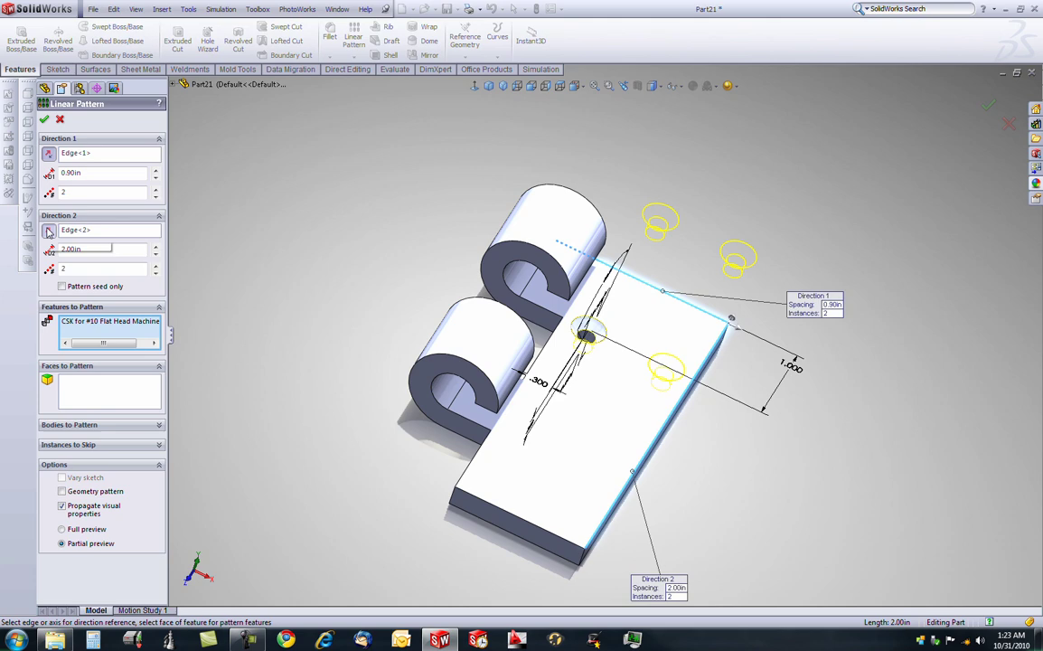
left_click(49, 230)
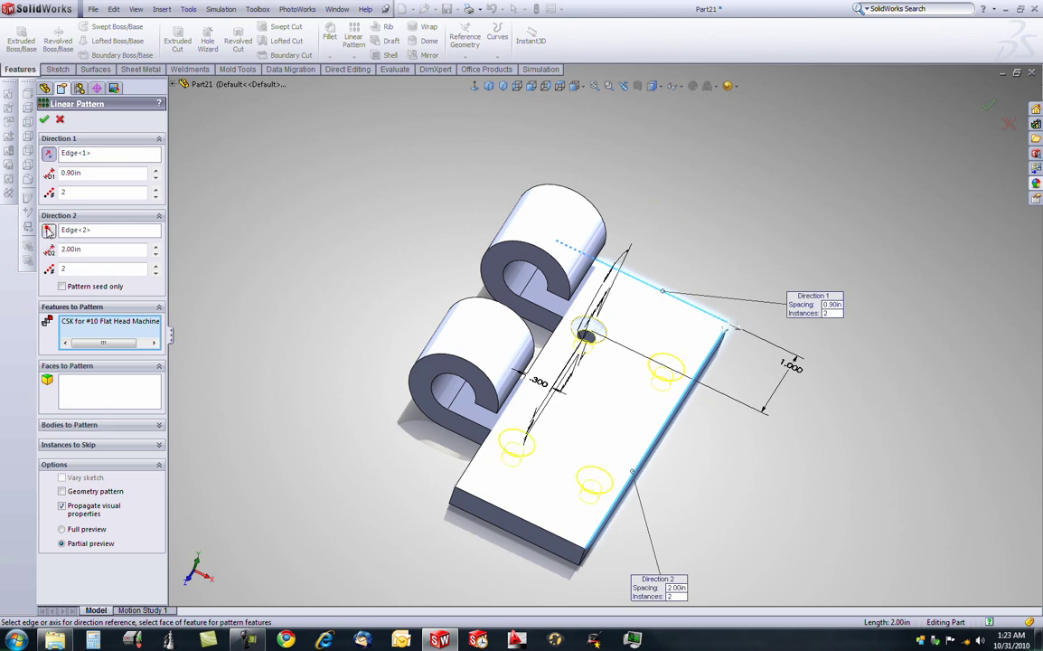
middle_click_drag(353, 420, 305, 304)
scroll(481, 412, "down", 4)
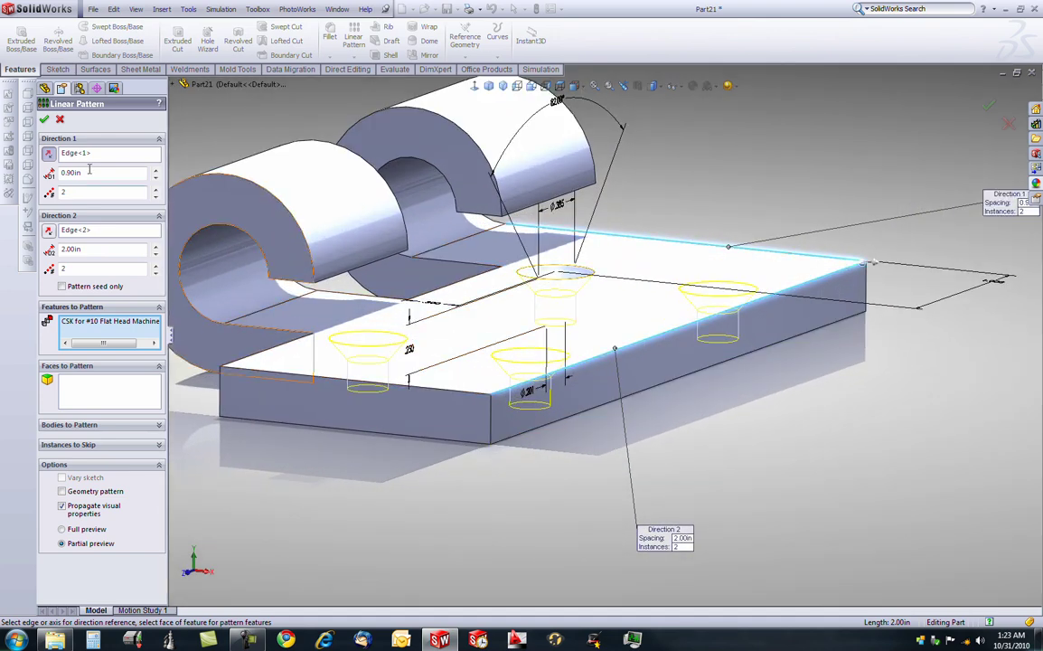
left_click(43, 120)
Apply the Reflective Floor Black scene to the hinge leaf.
scroll(496, 362, "up", 3)
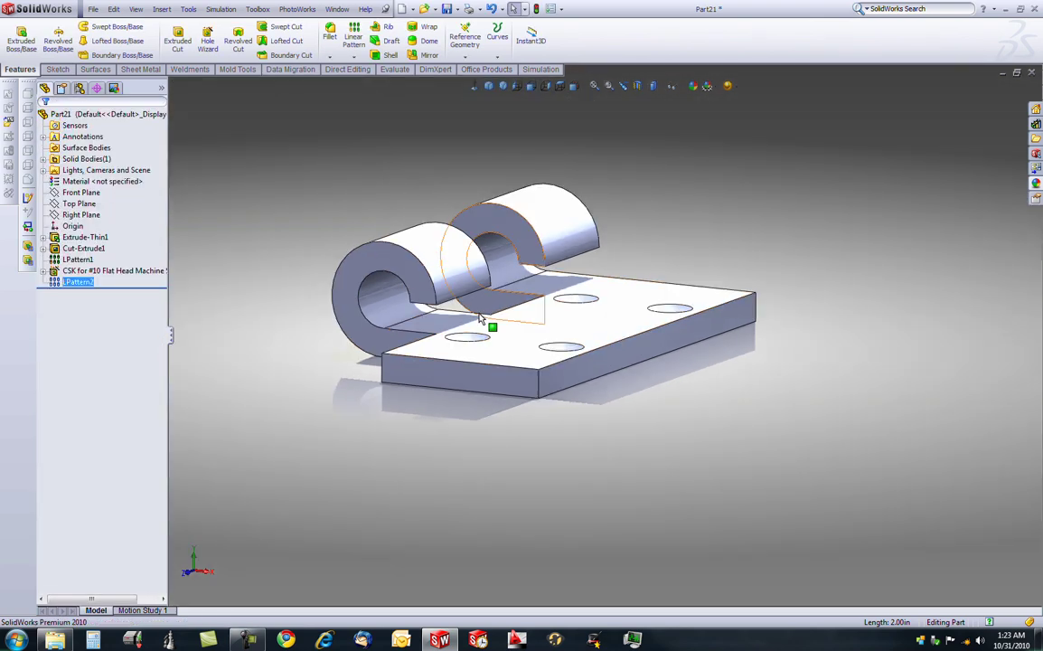
middle_click_drag(493, 452, 634, 220)
scroll(482, 349, "up", 2)
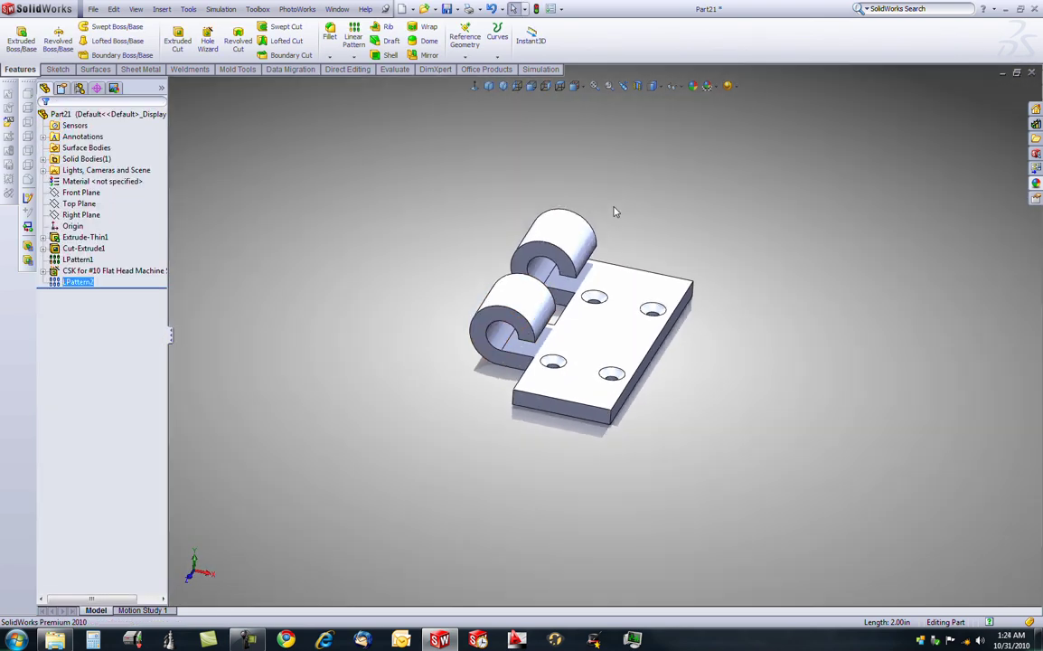
scroll(634, 220, "down", 2)
left_click(709, 85)
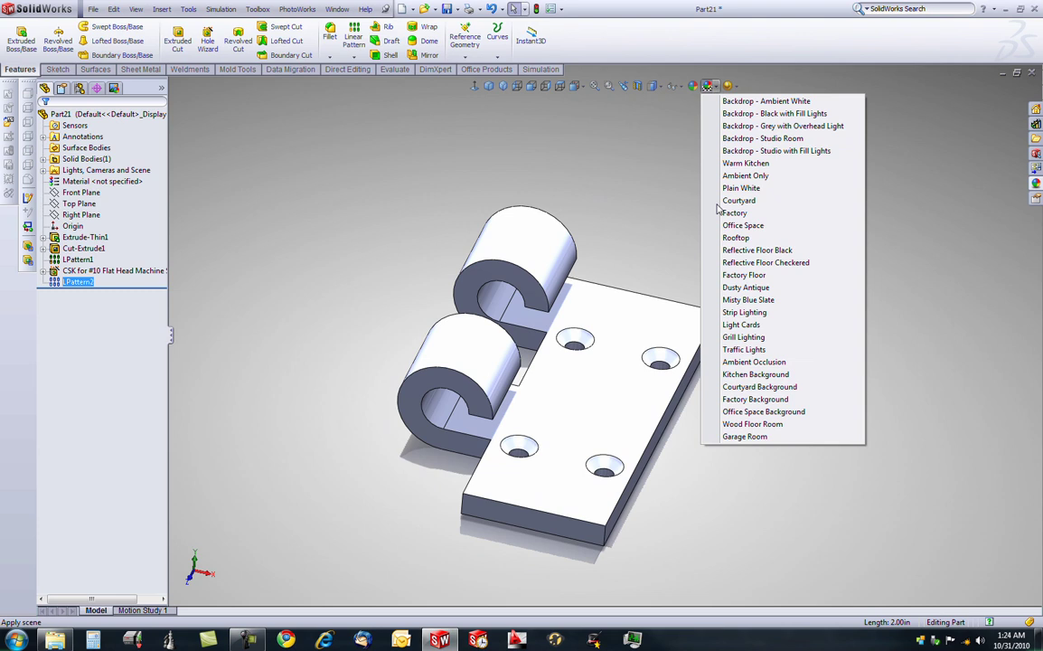
left_click(743, 252)
Assign Brass as the part's material and start Save As under the name Hinge.
middle_click_drag(298, 249, 345, 302)
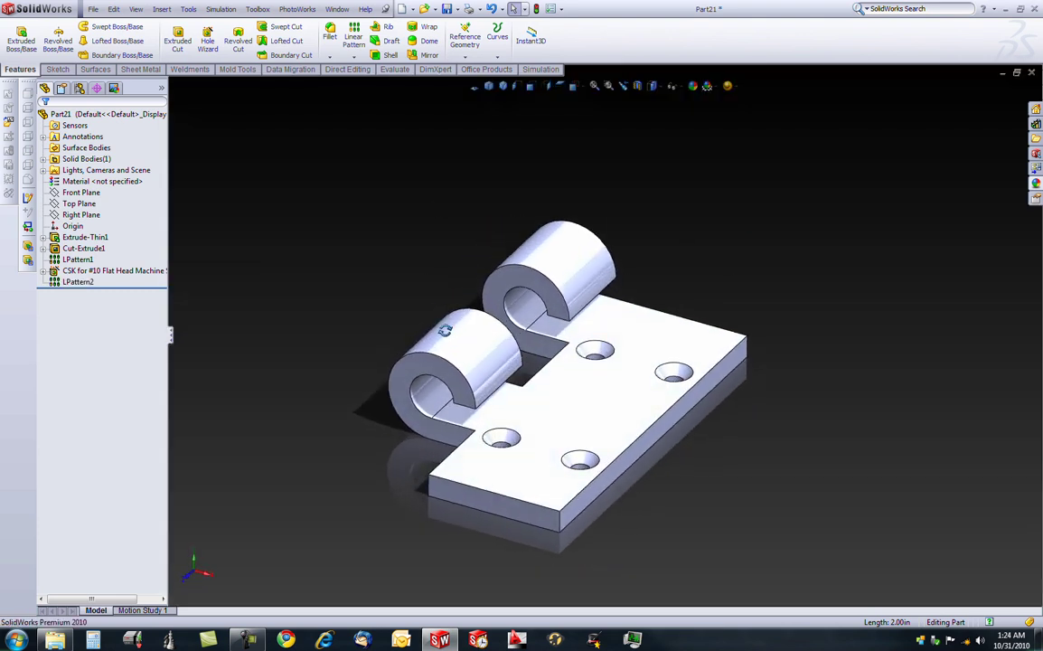
right_click(76, 185)
left_click(115, 296)
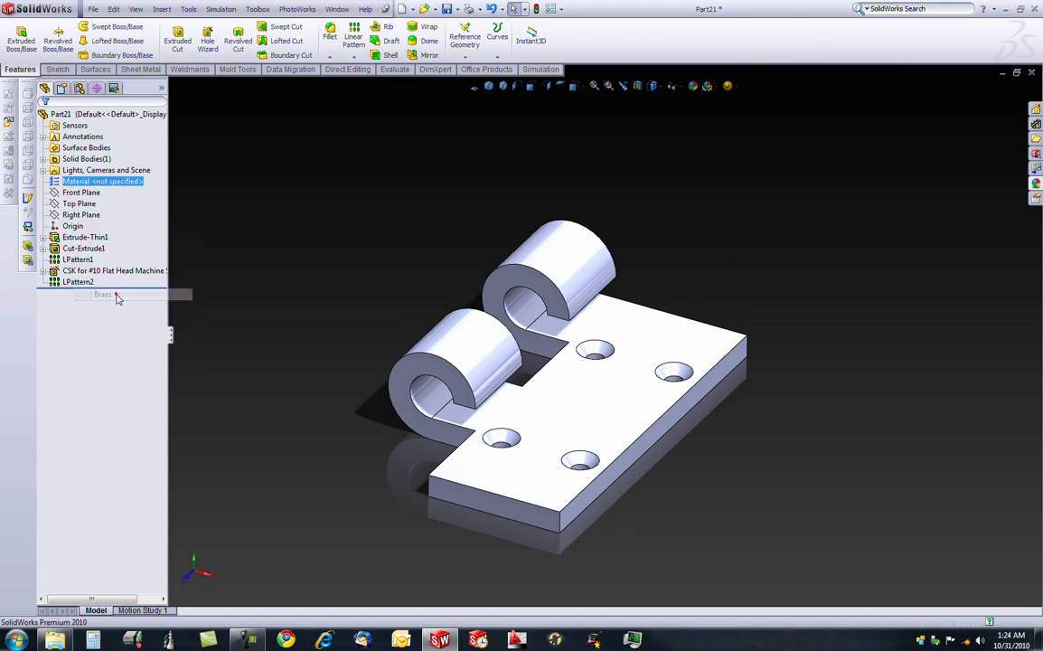
middle_click_drag(589, 387, 787, 421)
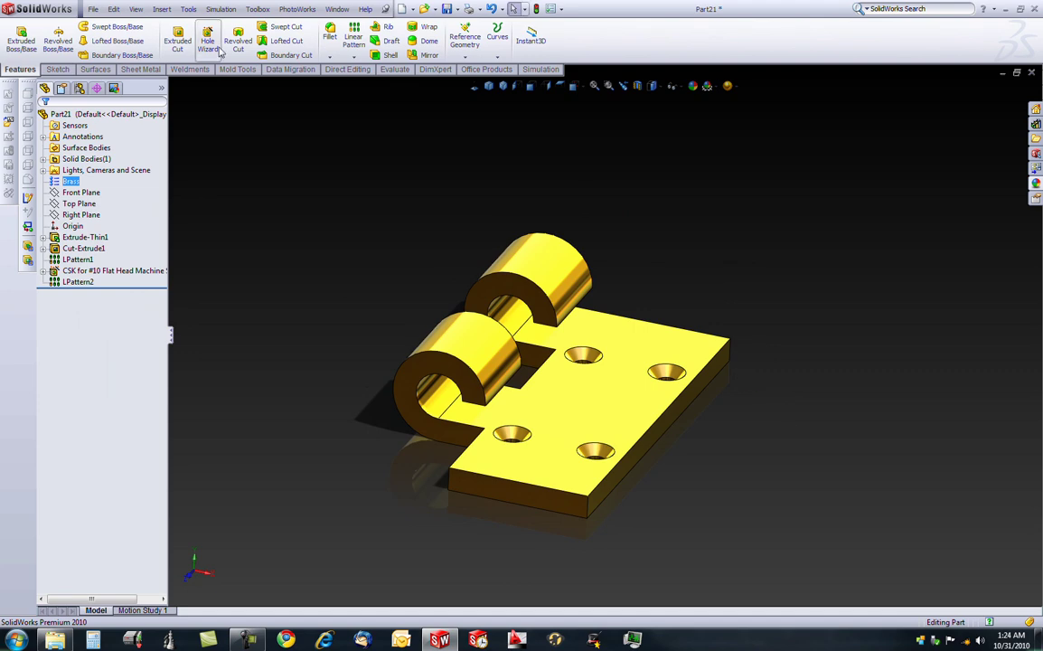
left_click(94, 8)
left_click(126, 123)
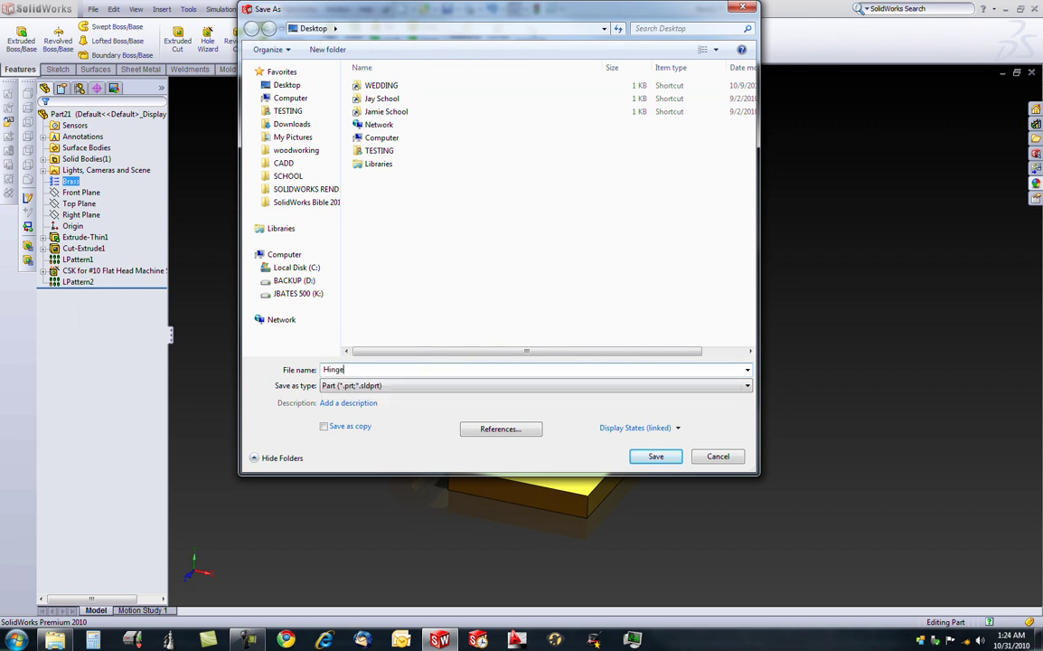
Save Hinge.SLDPRT, minimize its window, and create a new empty part, Part22.
key("Return")
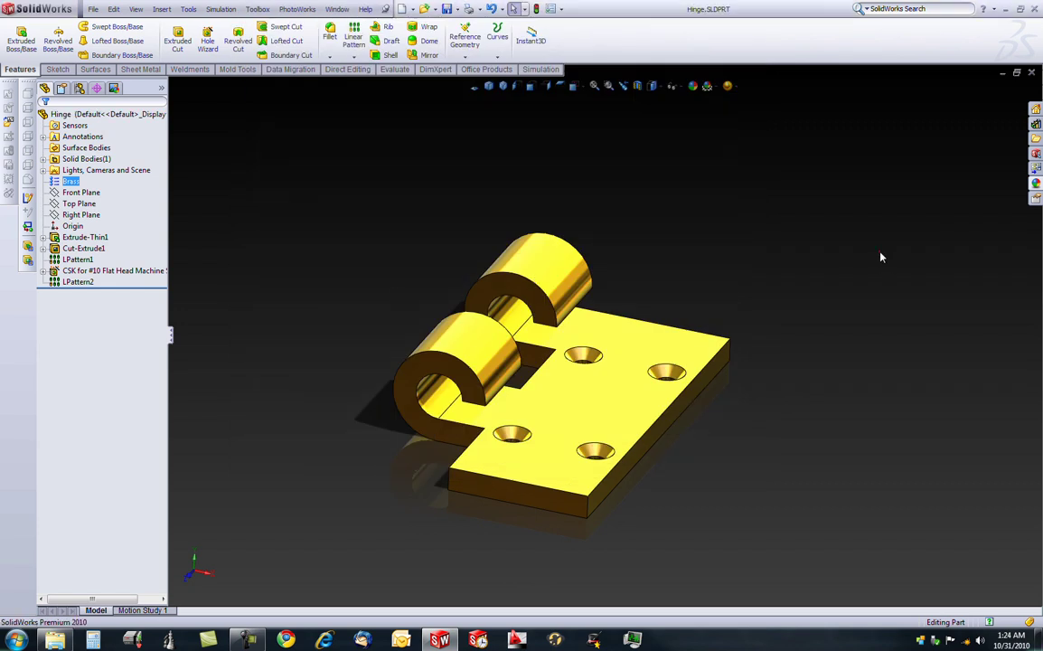
left_click(1003, 73)
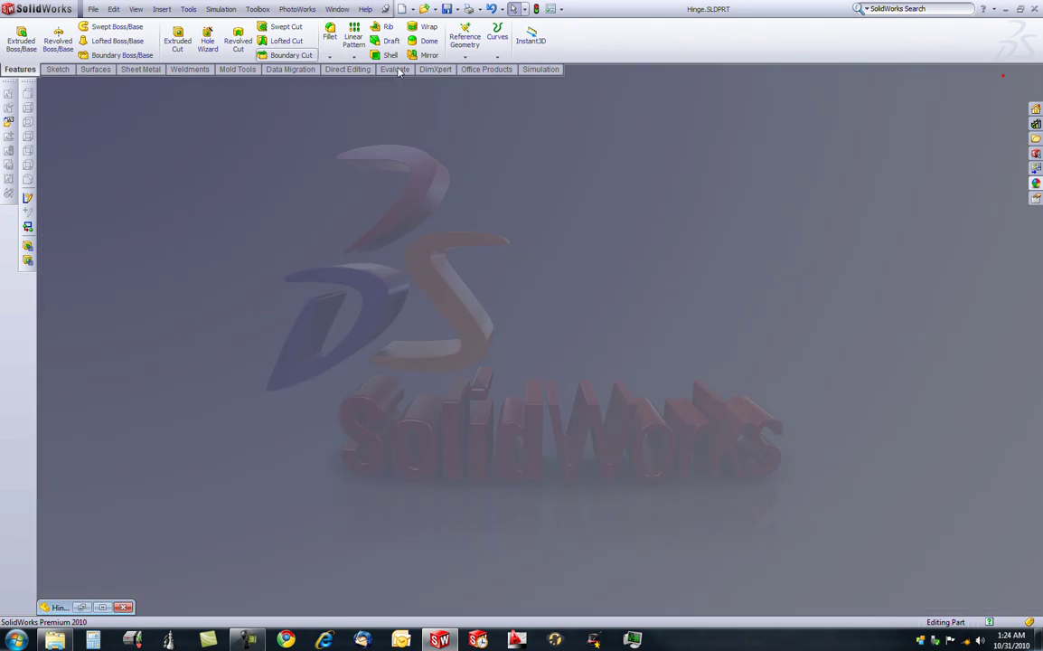
left_click(94, 8)
left_click(112, 24)
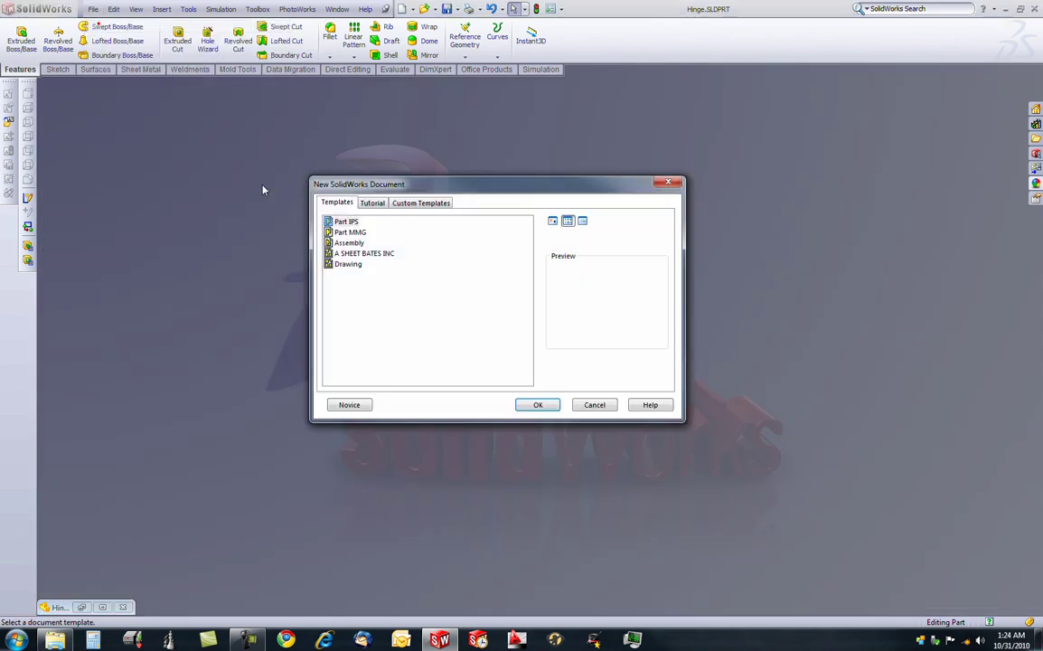
left_click(538, 405)
Sketch a 0.500 in diameter circle at the origin on the Front Plane.
left_click(81, 192)
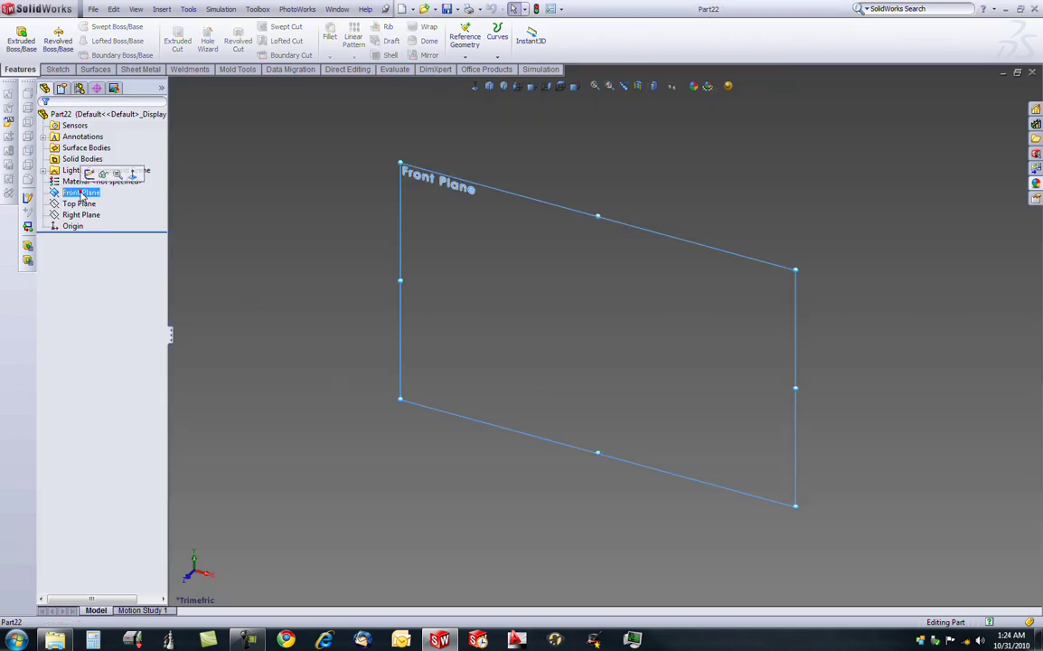
left_click(88, 173)
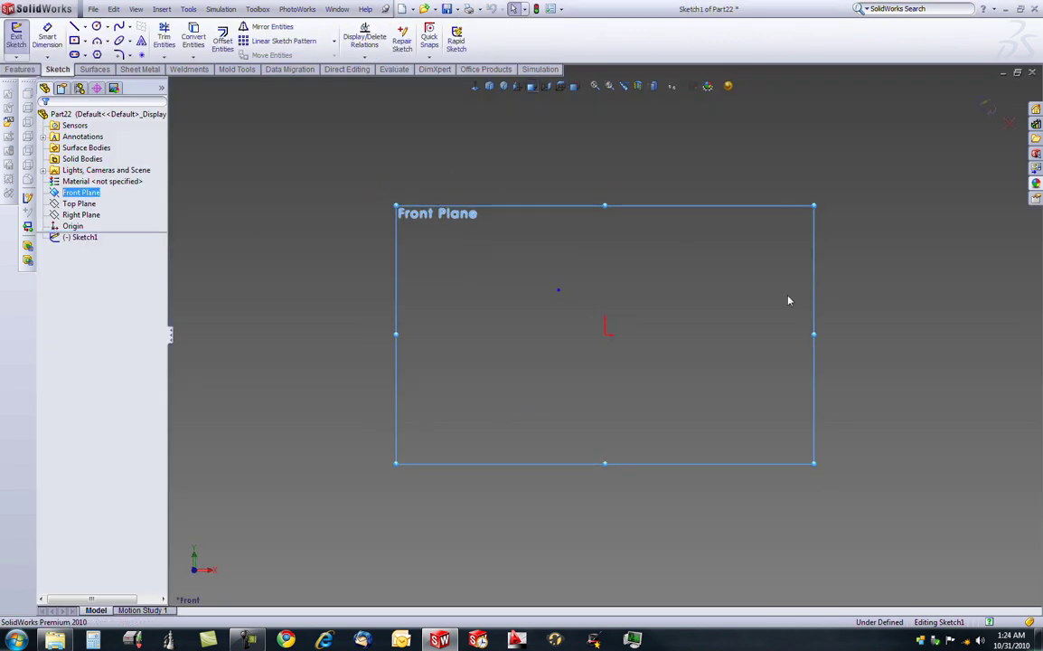
key("c")
left_click(605, 332)
left_click(659, 340)
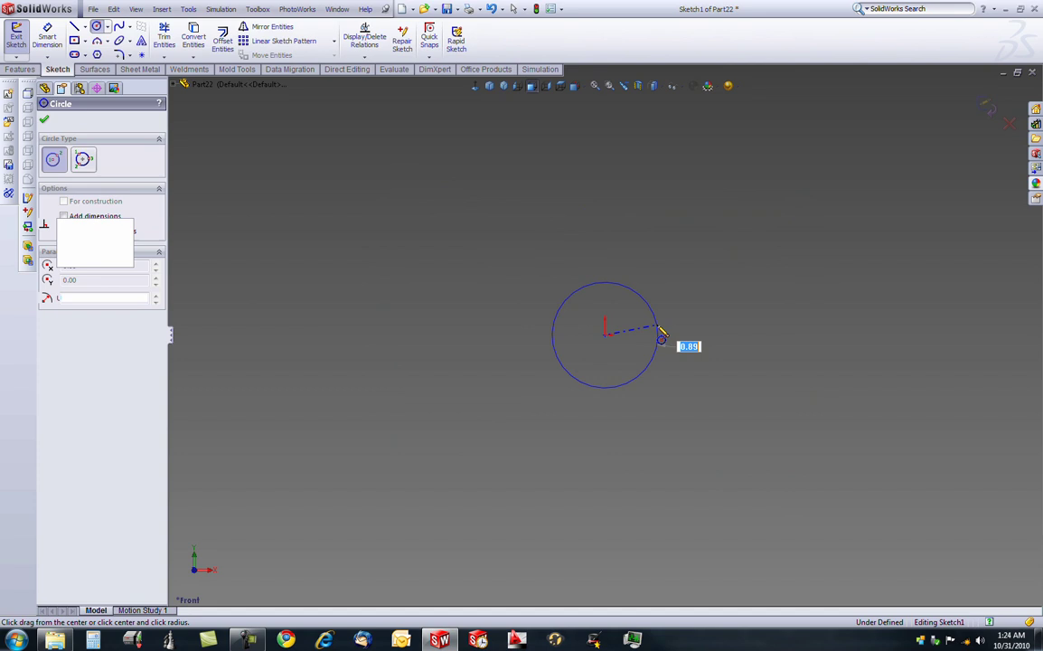
key("d")
left_click(632, 295)
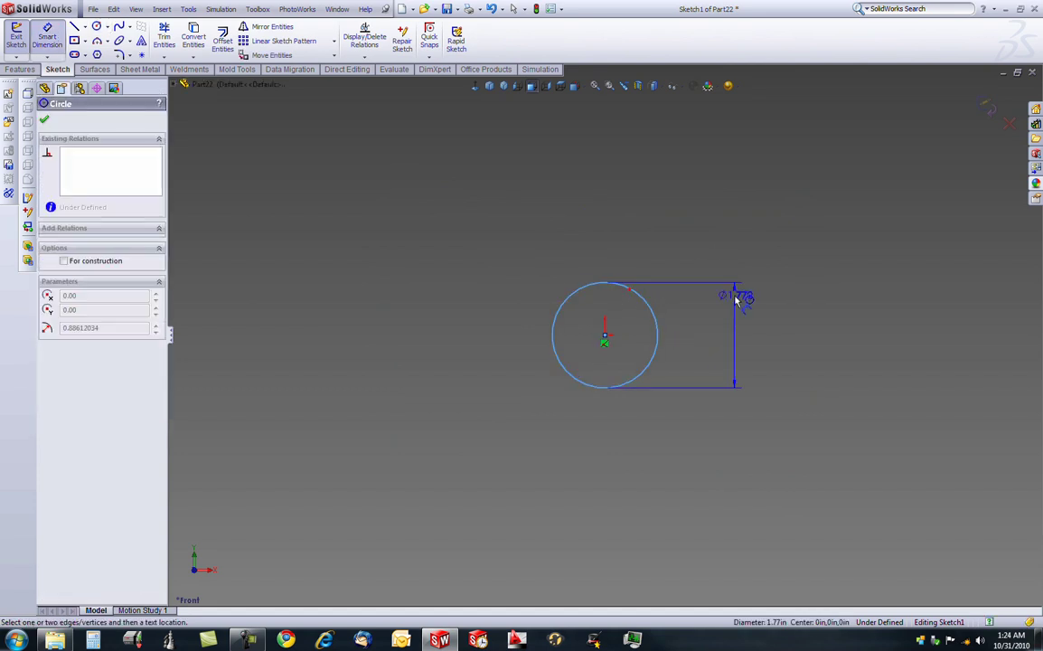
left_click(736, 295)
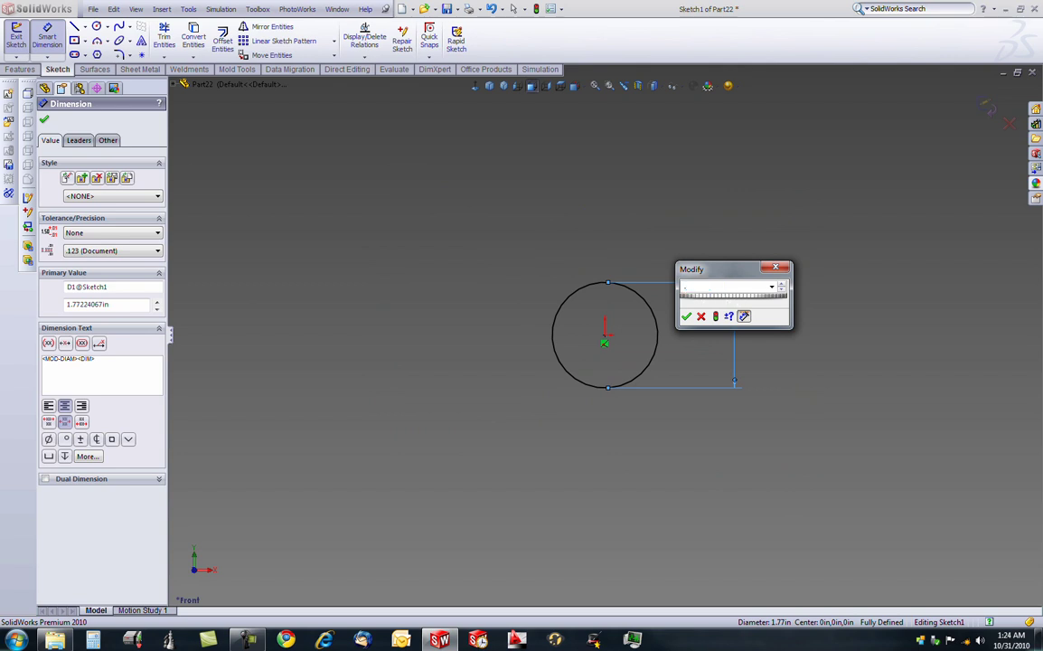
key("Return")
Extrude the circle 4 in into a solid rod.
key("s")
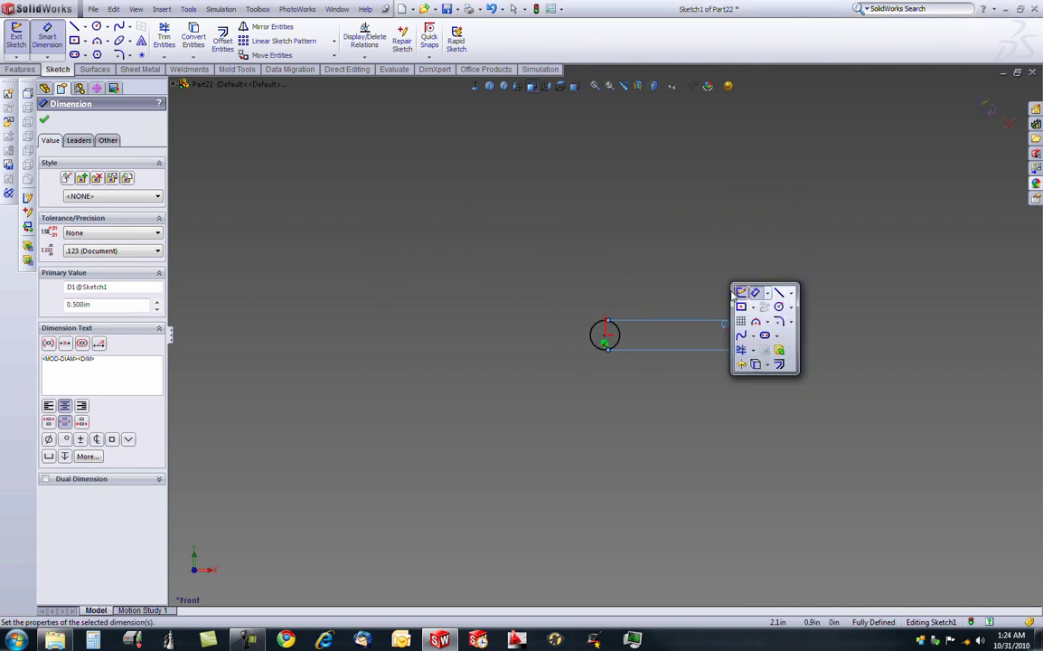
left_click(779, 358)
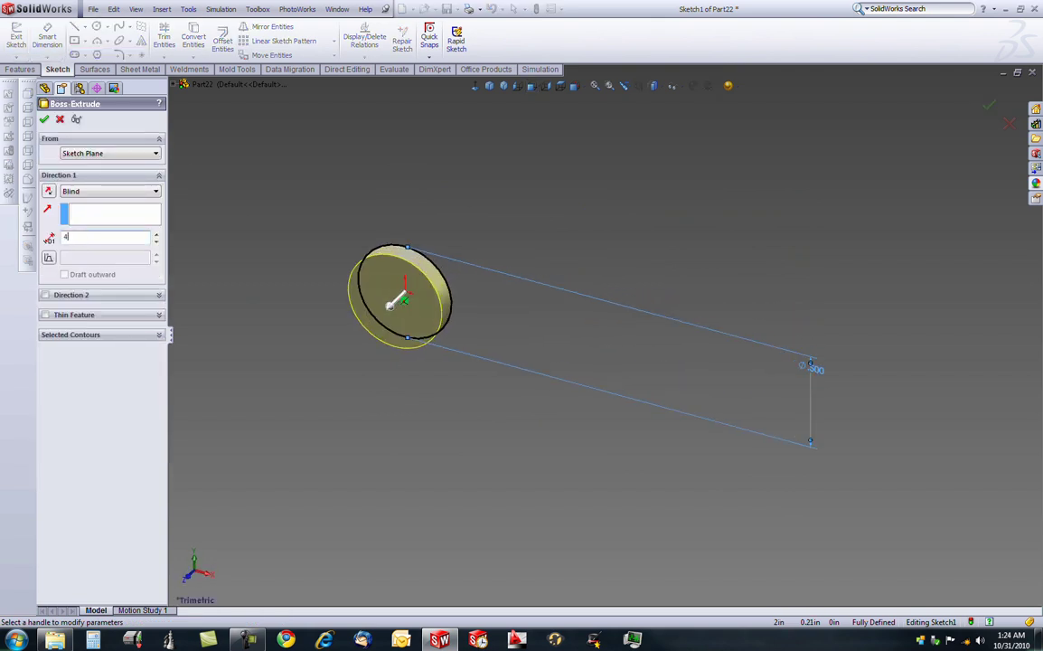
type("4")
key("Return")
scroll(588, 398, "up", 3)
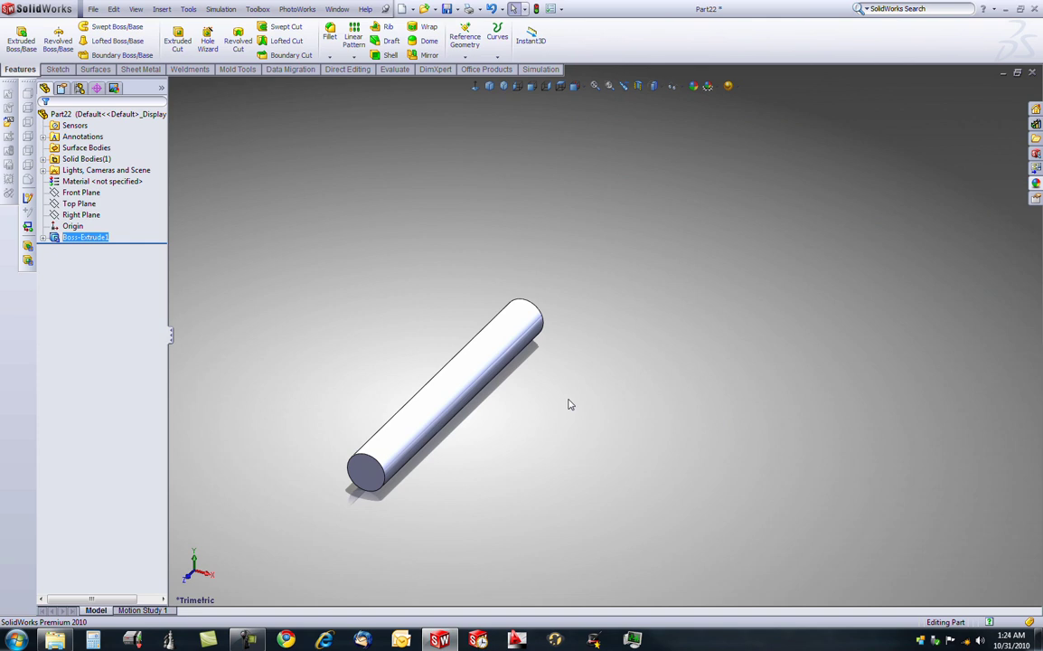
scroll(466, 451, "down", 1)
Apply the Reflective Floor Black scene and start a sketch on the rod's end face.
left_click(722, 88)
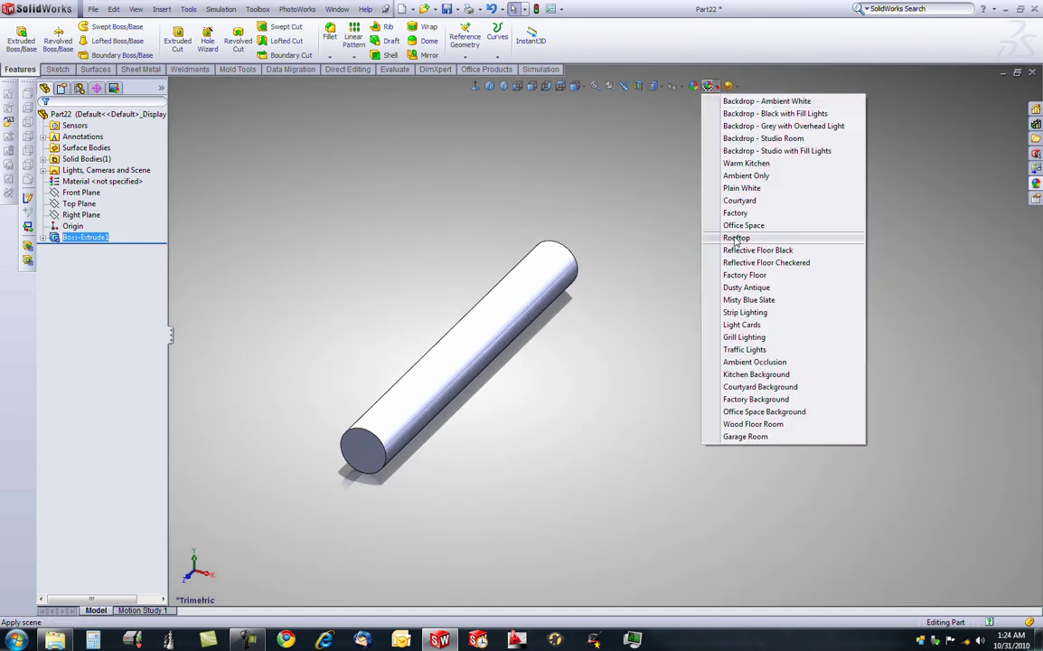
left_click(736, 249)
left_click(366, 457)
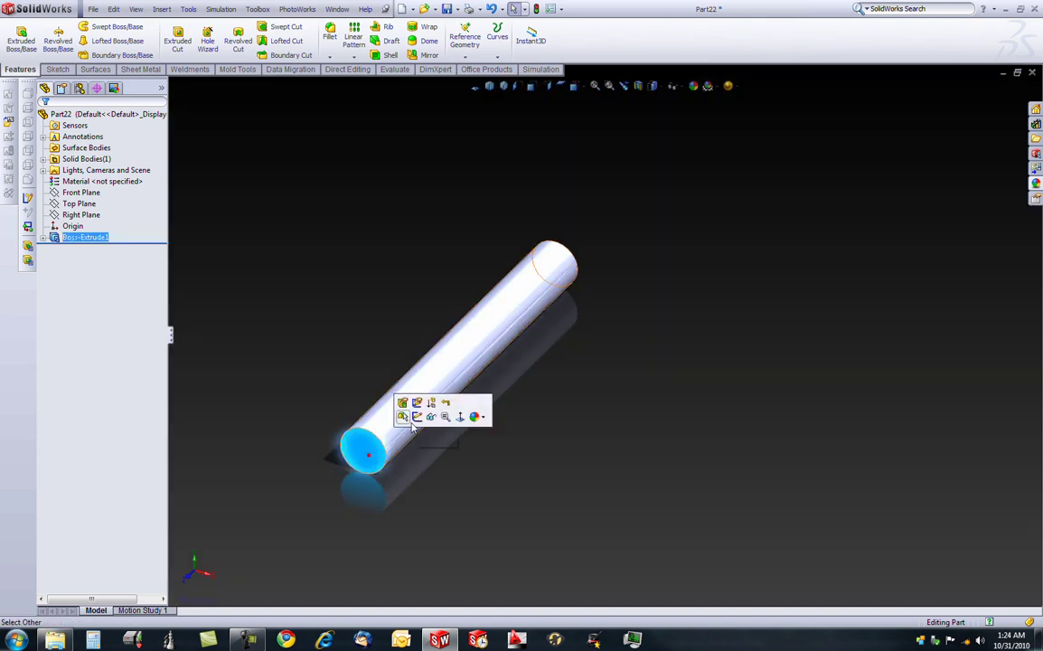
left_click(416, 416)
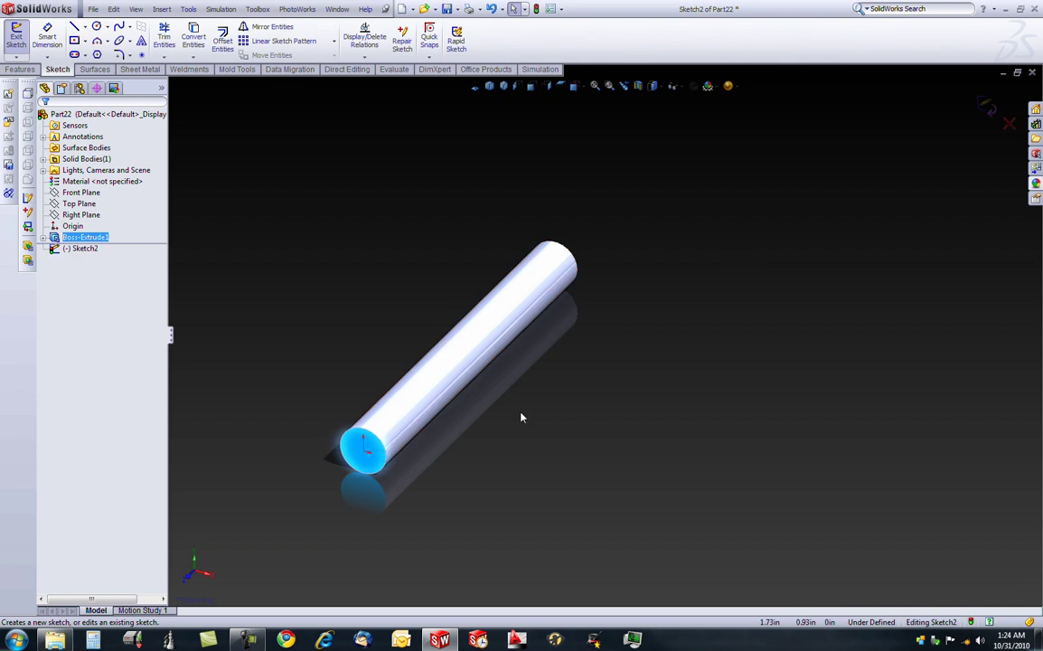
Draw a circle on the end face and dimension it to 1.000 in diameter.
key("c")
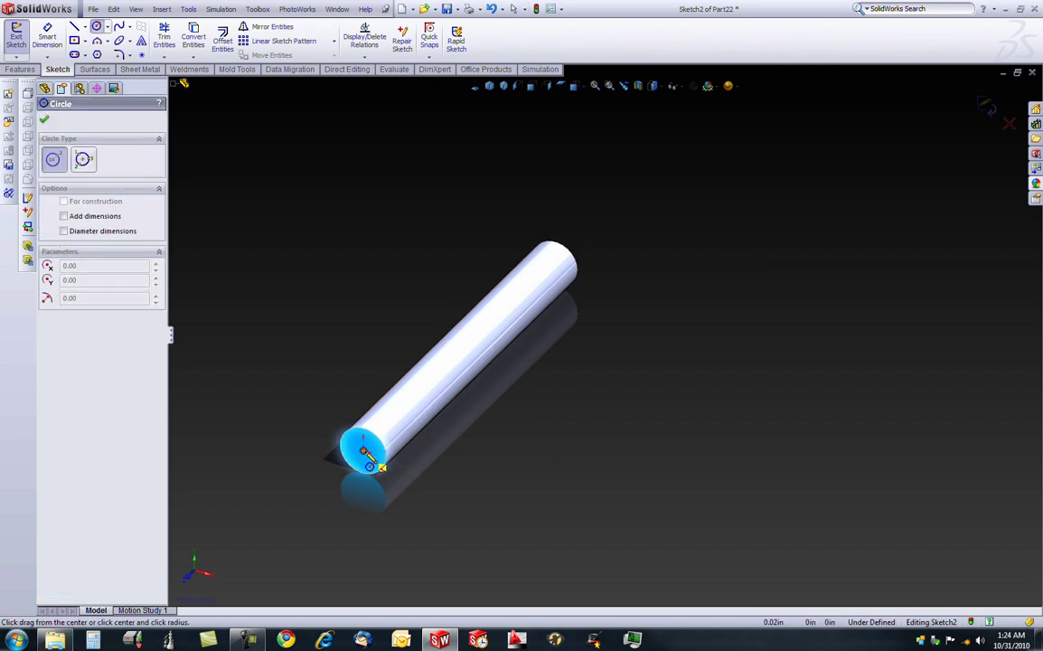
left_click(364, 448)
left_click(416, 456)
key("Escape")
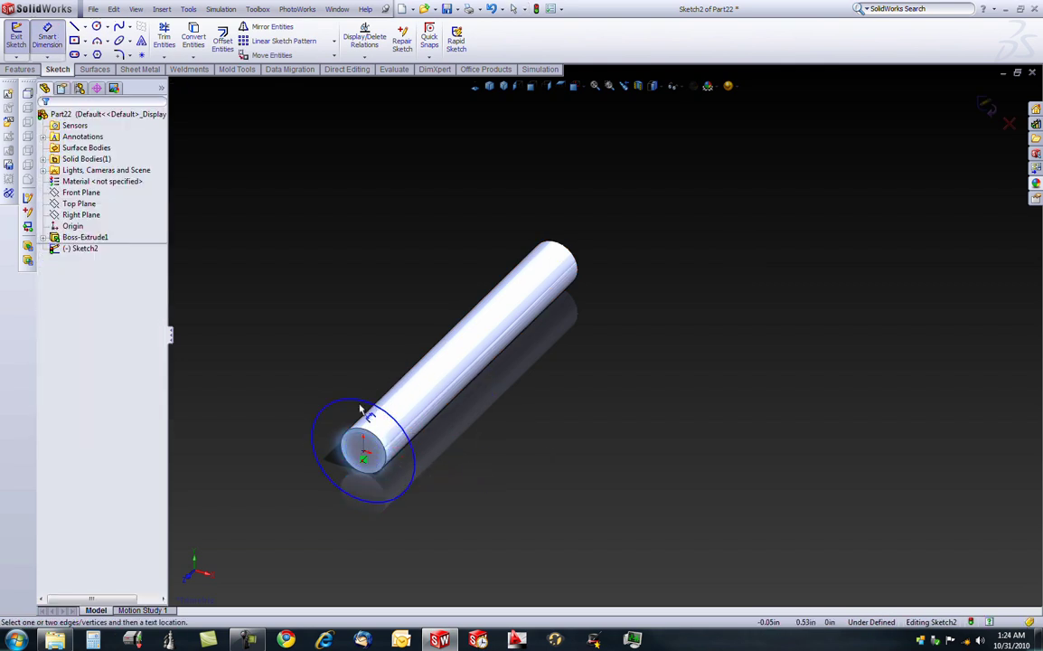
left_click(366, 405)
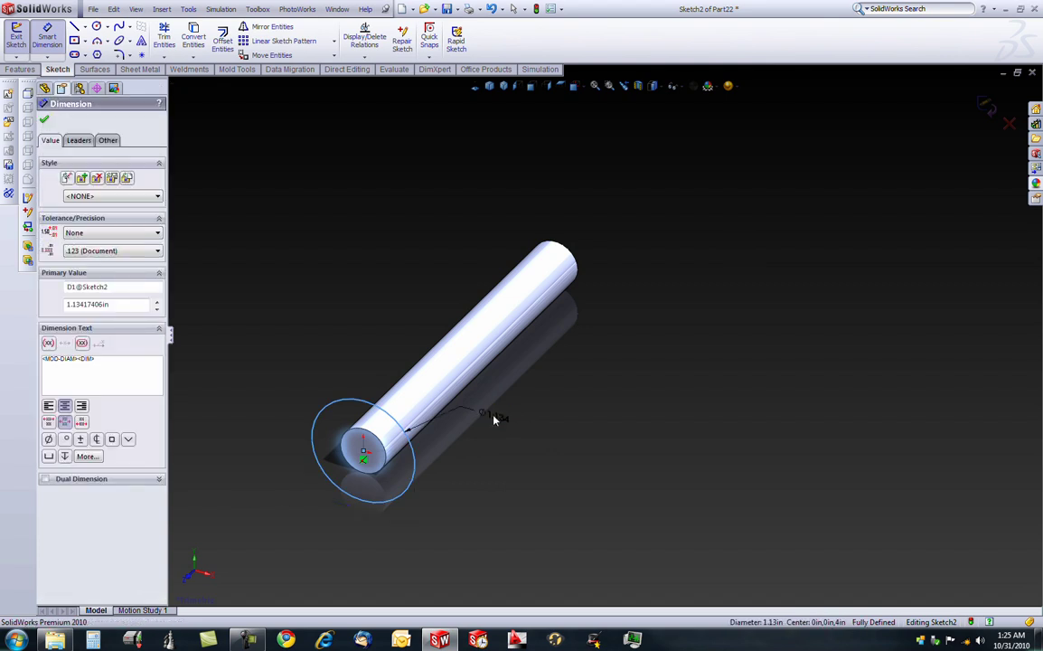
left_click(494, 418)
type("1")
key("Return")
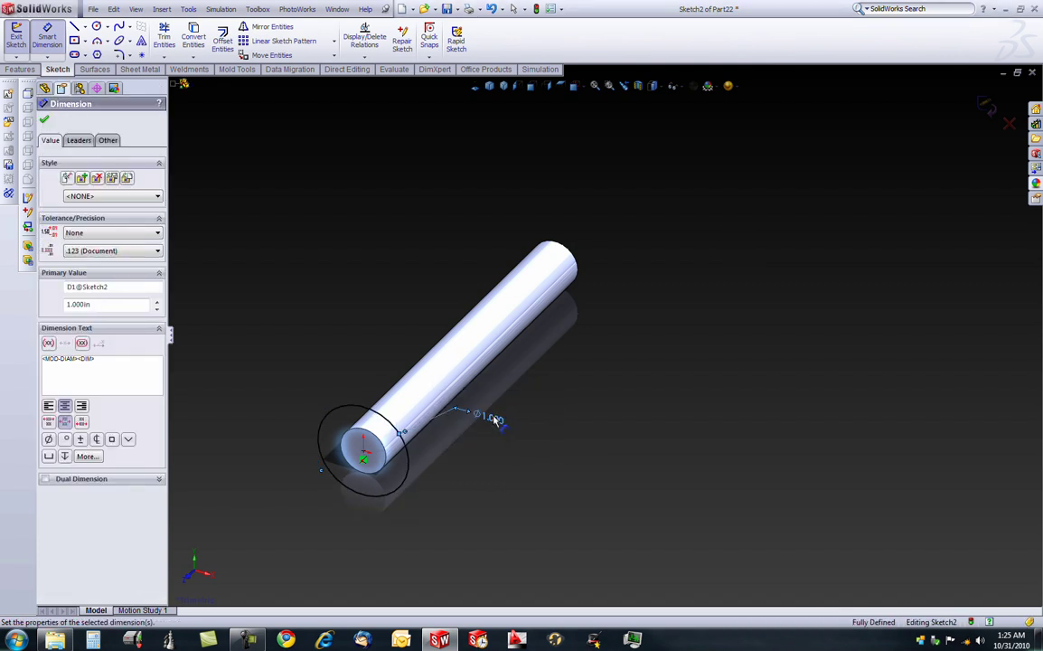
Extrude the head circle 0.25 in to form the pin head.
key("s")
left_click(541, 479)
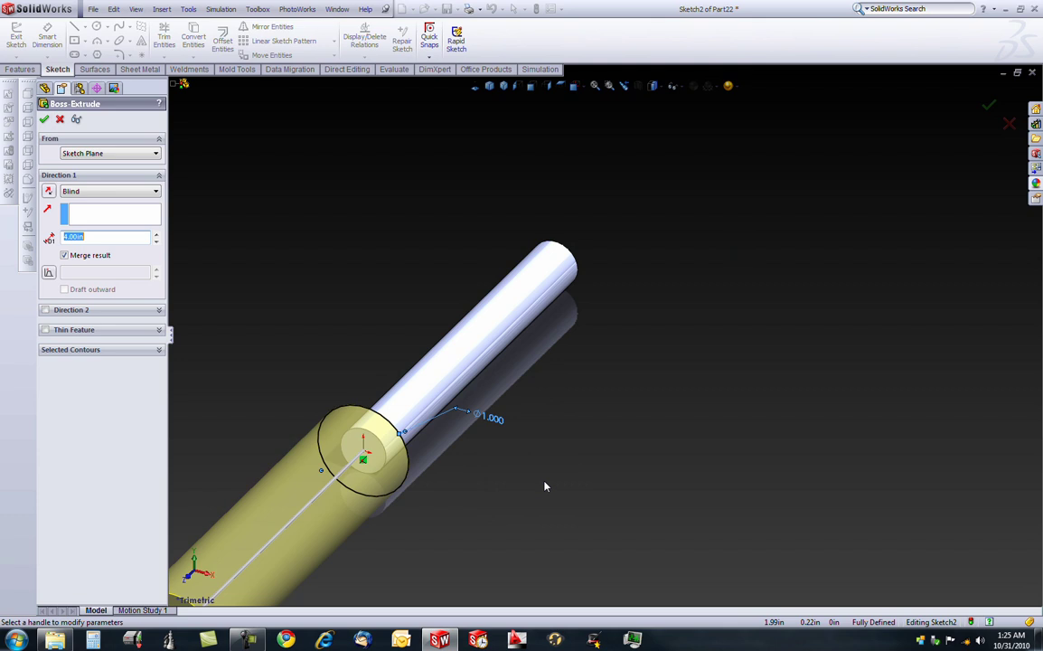
type(".25")
key("Return")
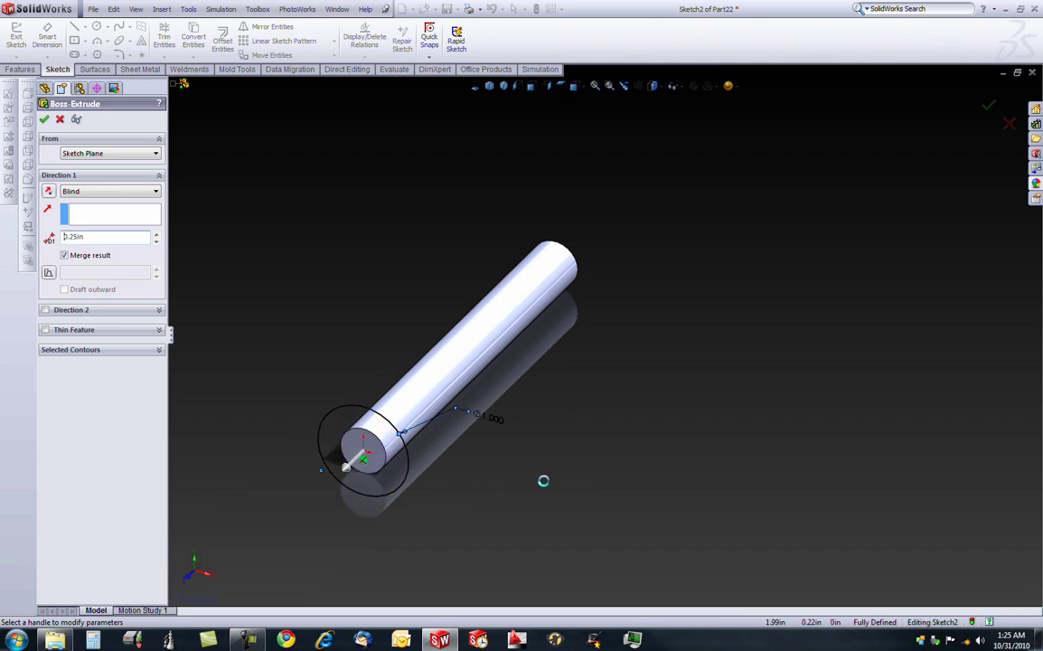
right_click(542, 482)
middle_click_drag(545, 486, 579, 332)
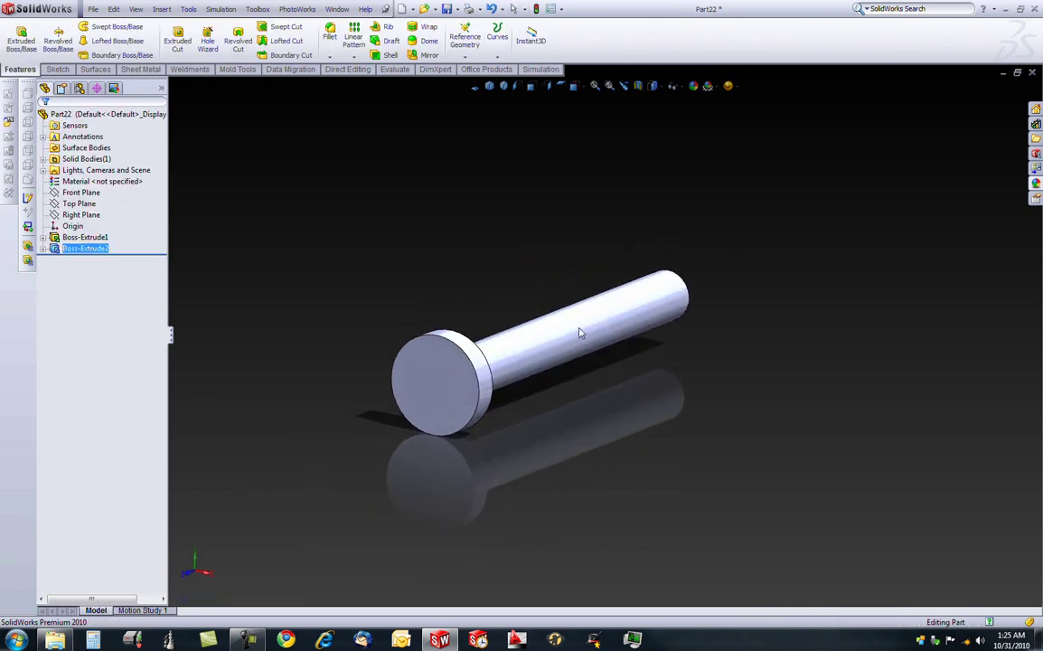
Assign Copper as the pin's material.
right_click(75, 183)
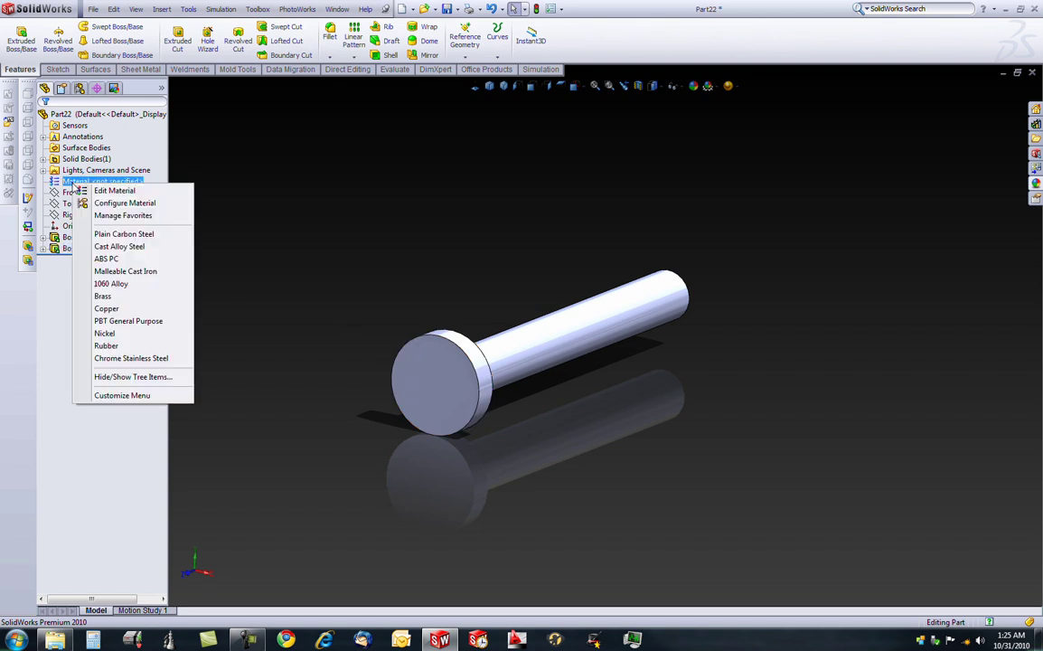
left_click(106, 309)
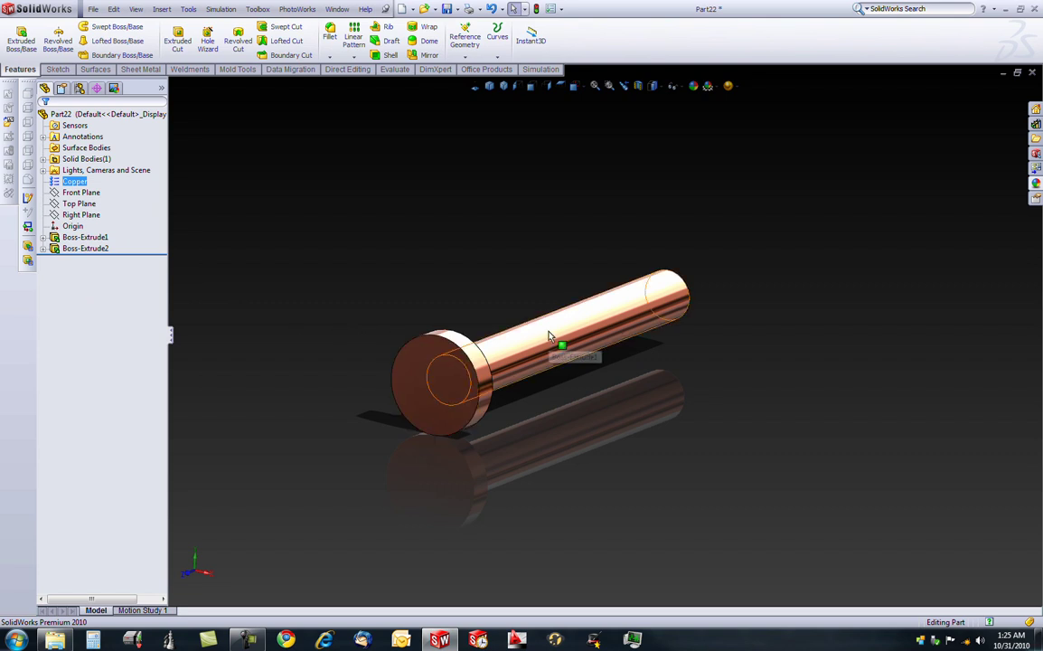
middle_click_drag(548, 336, 594, 364)
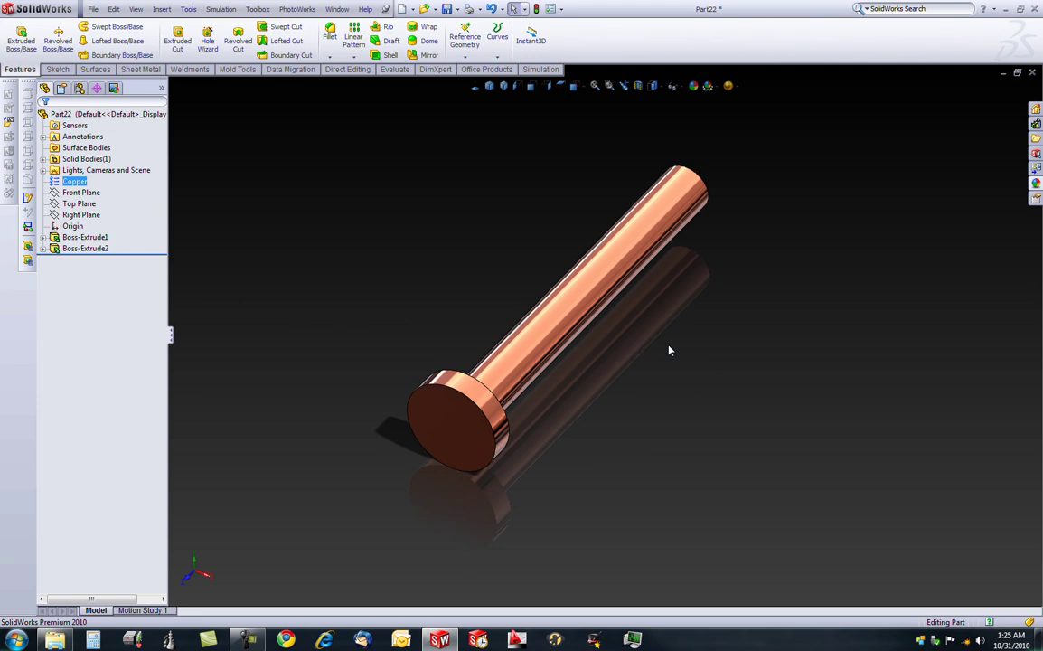
Save the part as Pin and minimize its window.
left_click(92, 9)
left_click(107, 126)
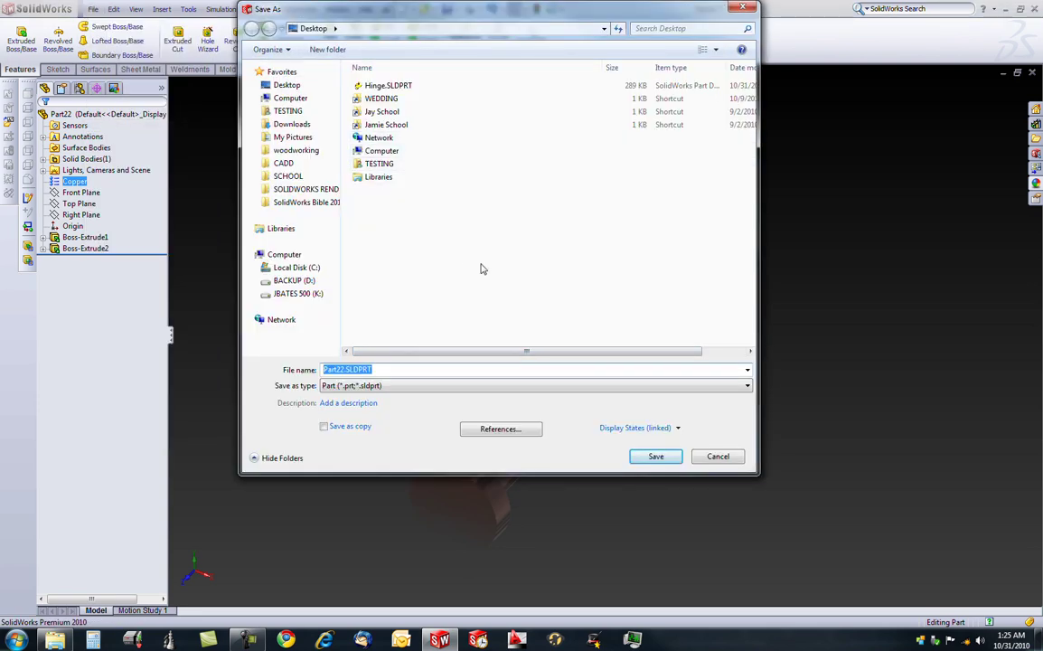
type("Pin")
key("Return")
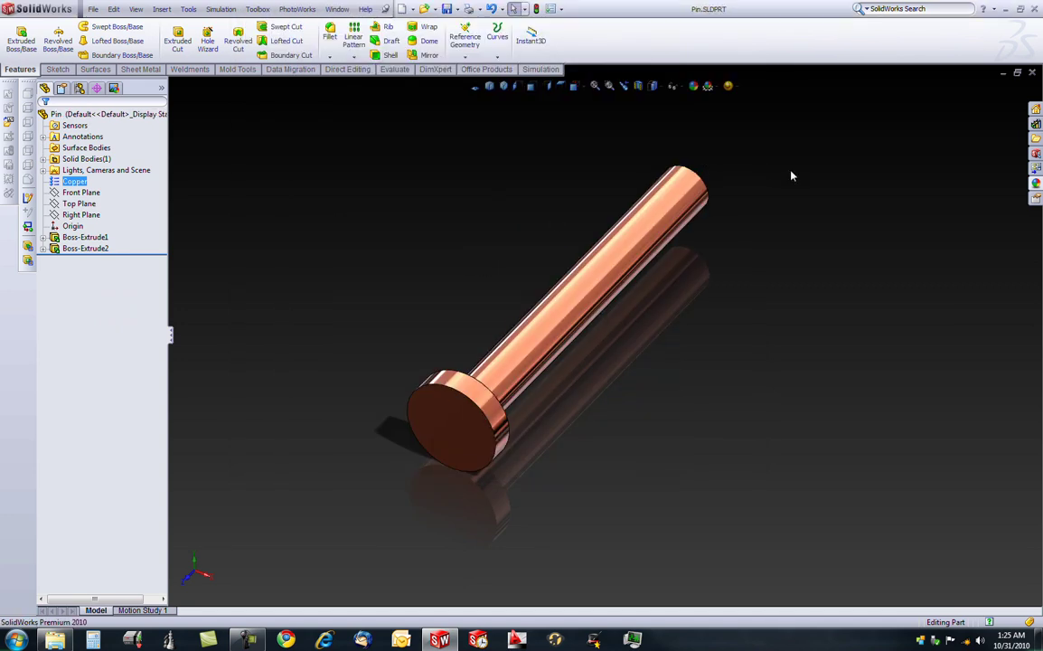
left_click(1003, 73)
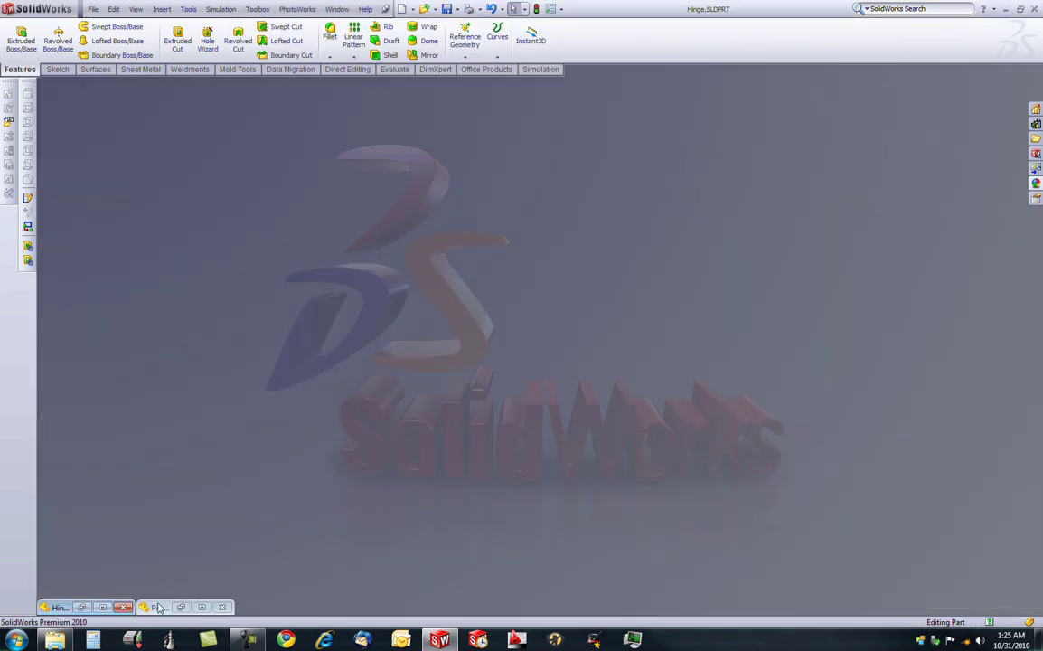
Switch to the Hinge window and create a new assembly document.
left_click(155, 606)
left_click(97, 608)
left_click(202, 482)
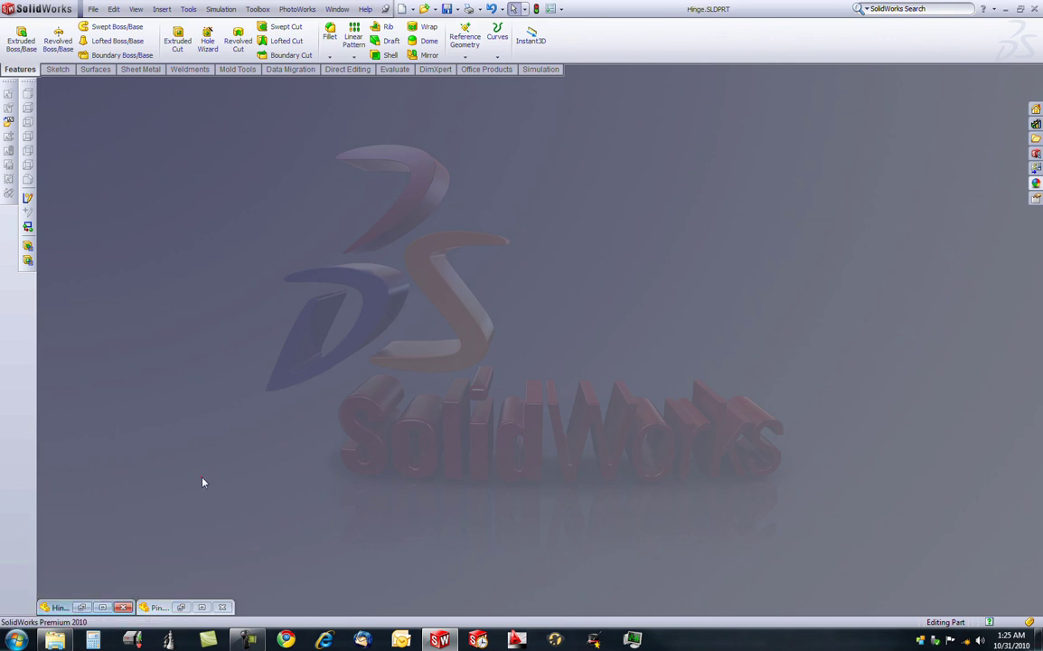
left_click(94, 9)
left_click(110, 24)
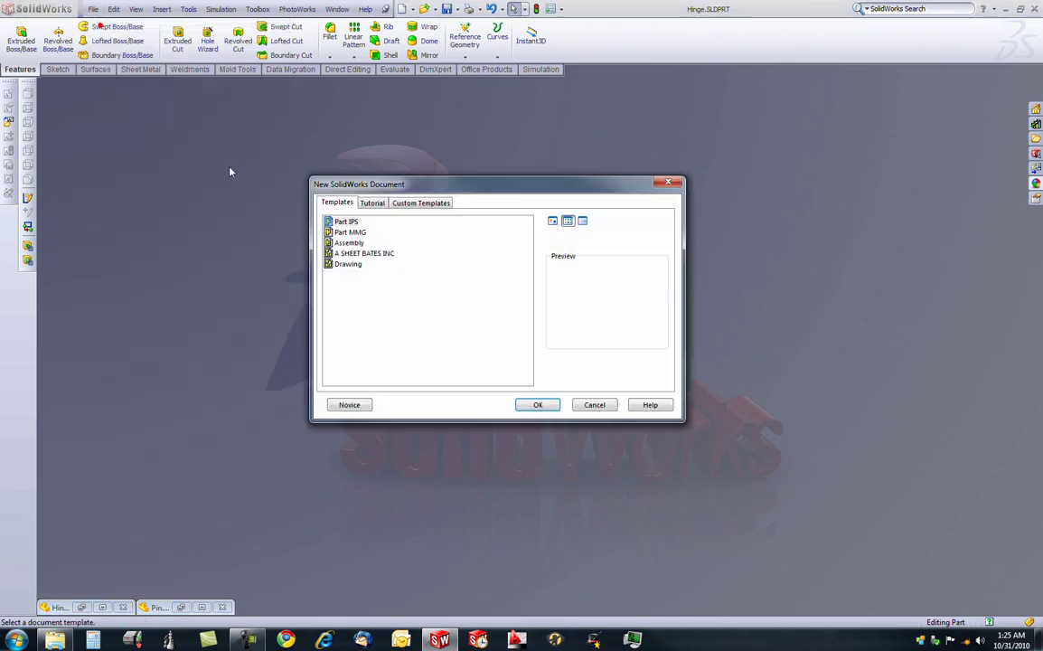
double_click(347, 244)
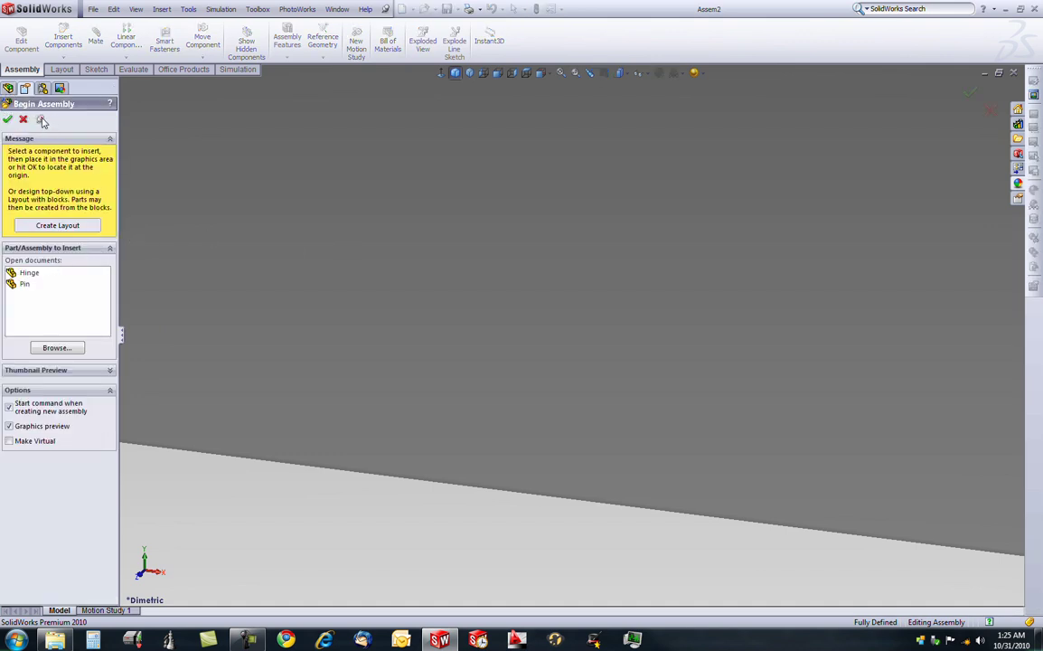
Place two Hinge leaves and one Pin part into the assembly.
left_click(29, 273)
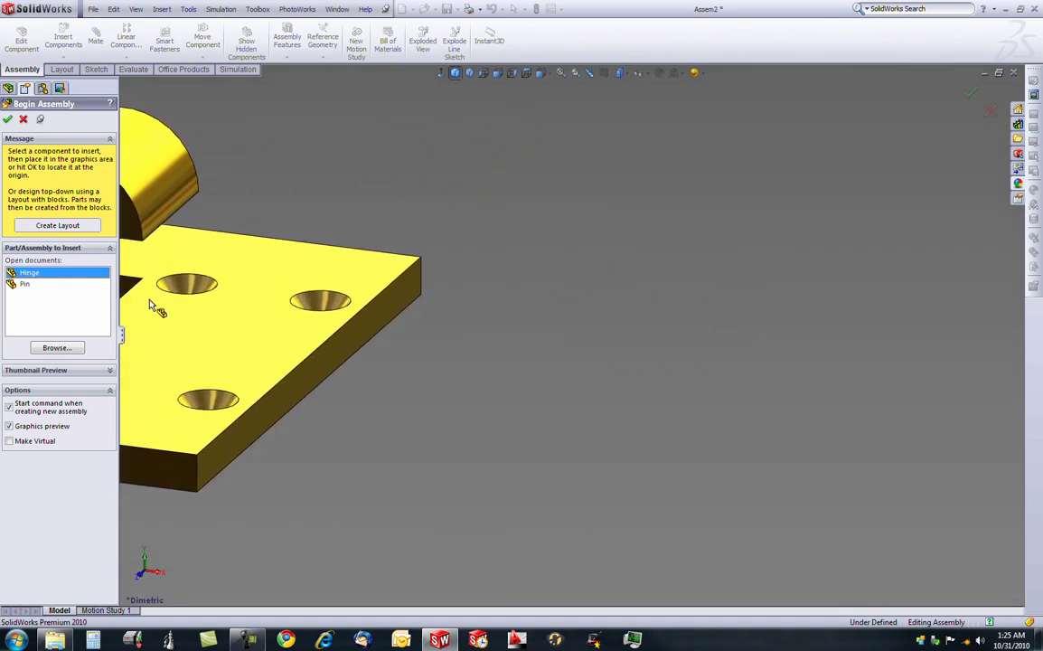
left_click(390, 323)
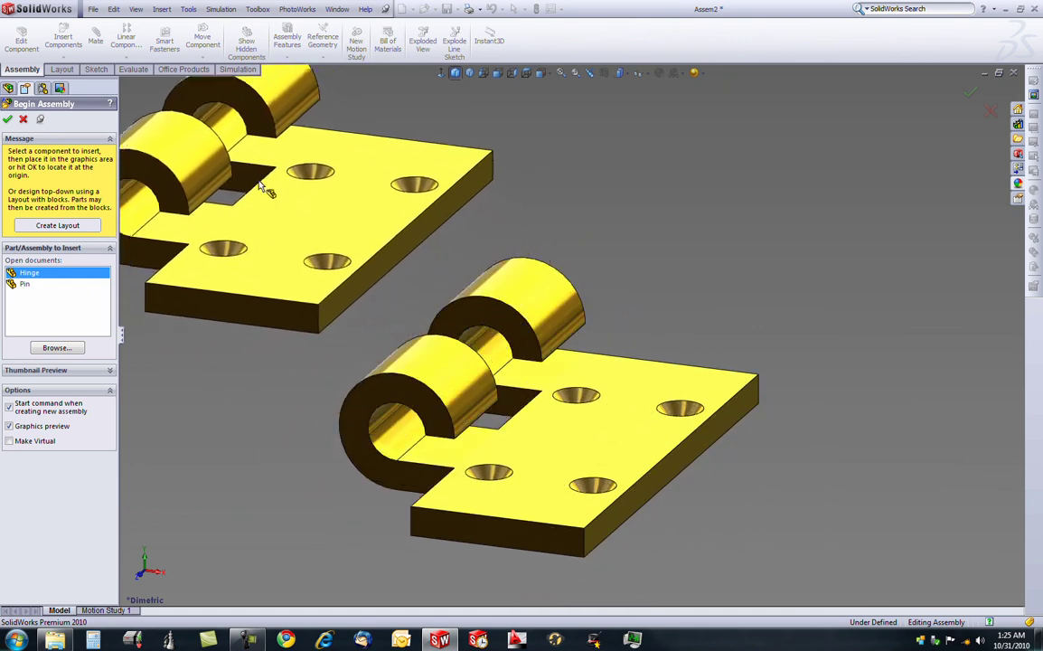
left_click(262, 174)
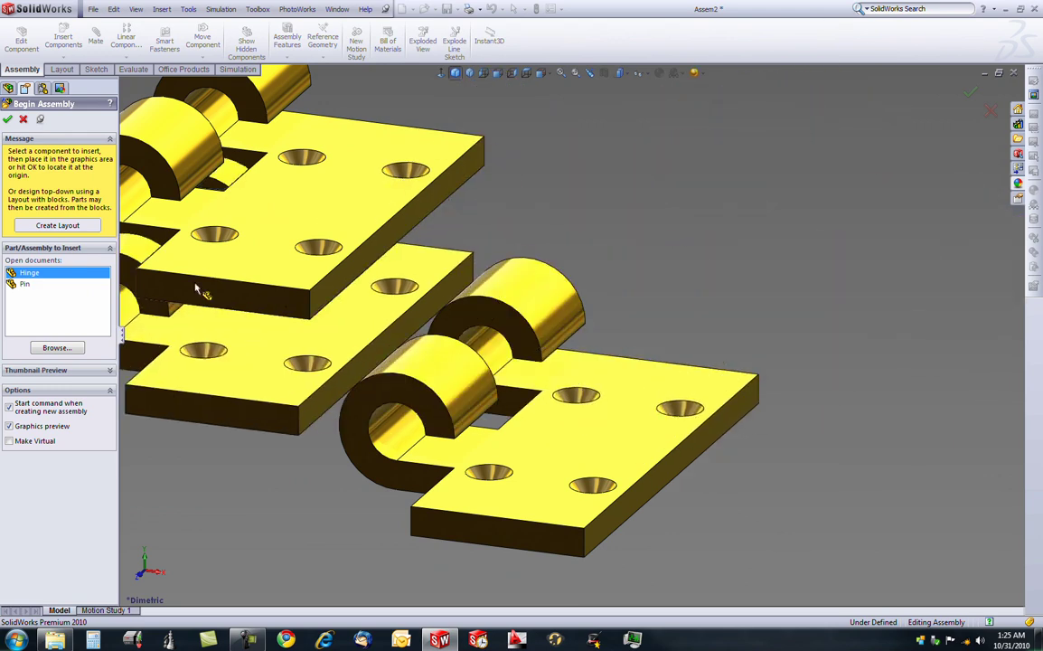
left_click(26, 284)
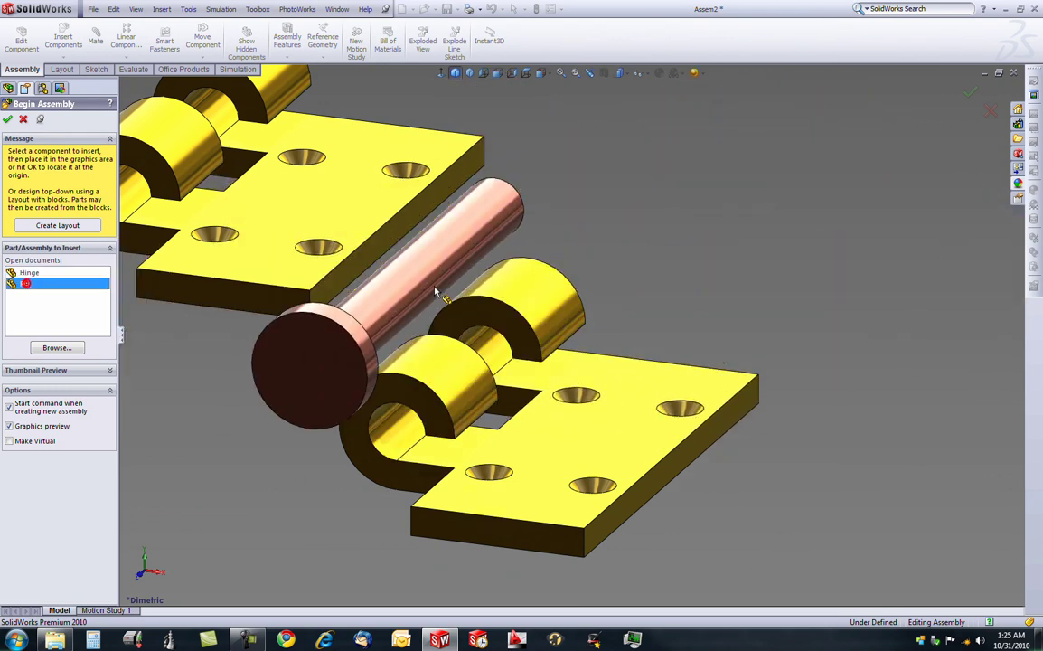
left_click(899, 179)
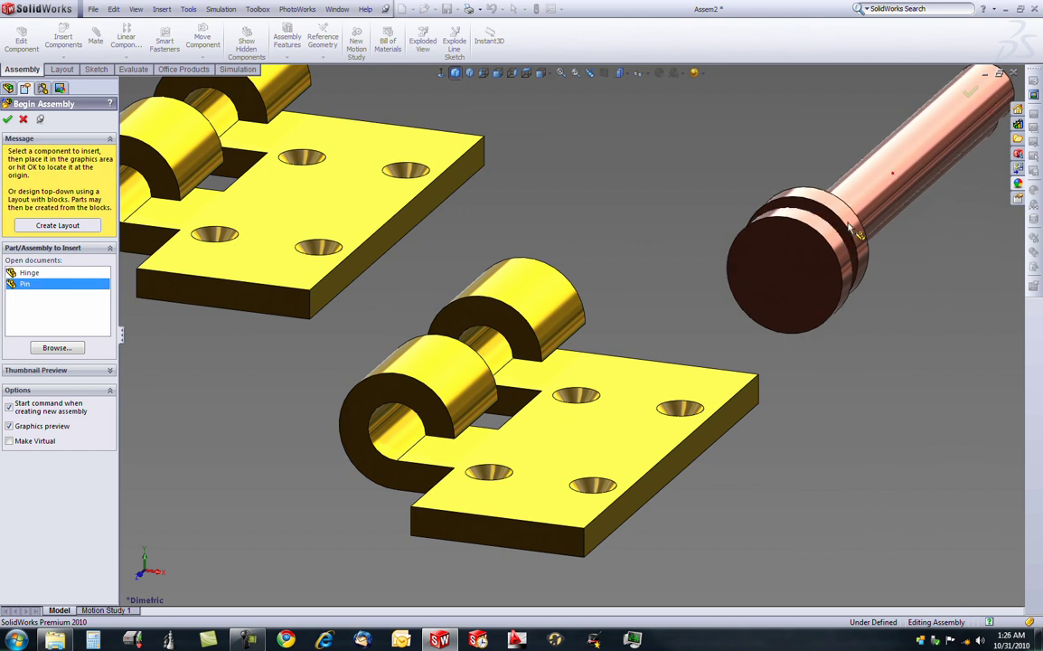
Finish inserting components and drag Hinge<2> toward the fixed first leaf.
key("Escape")
scroll(533, 237, "up", 4)
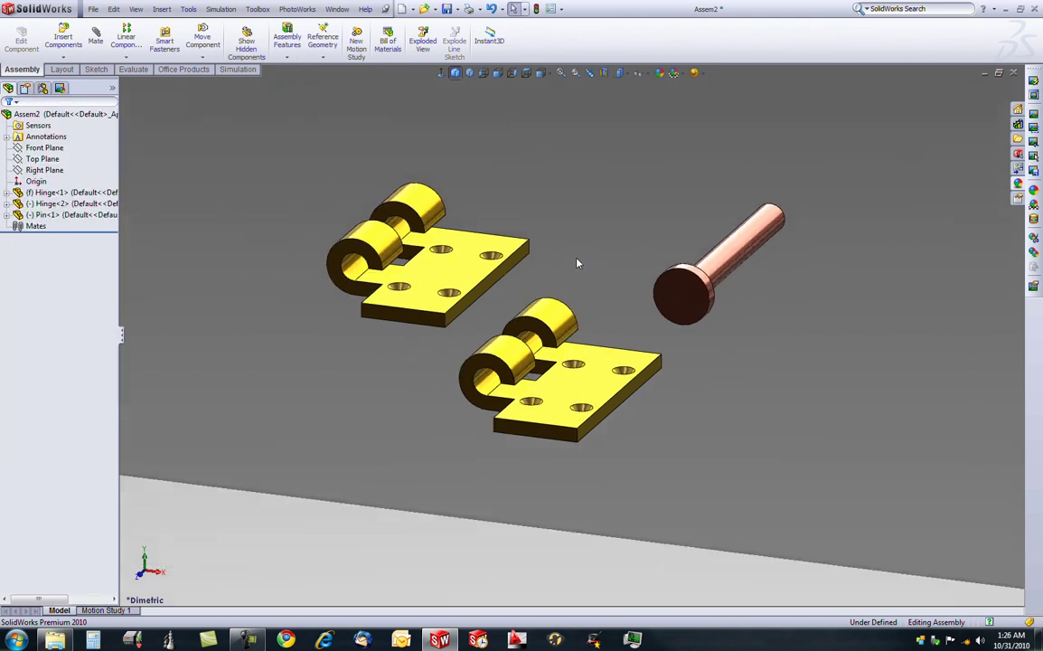
left_click_drag(428, 265, 337, 305)
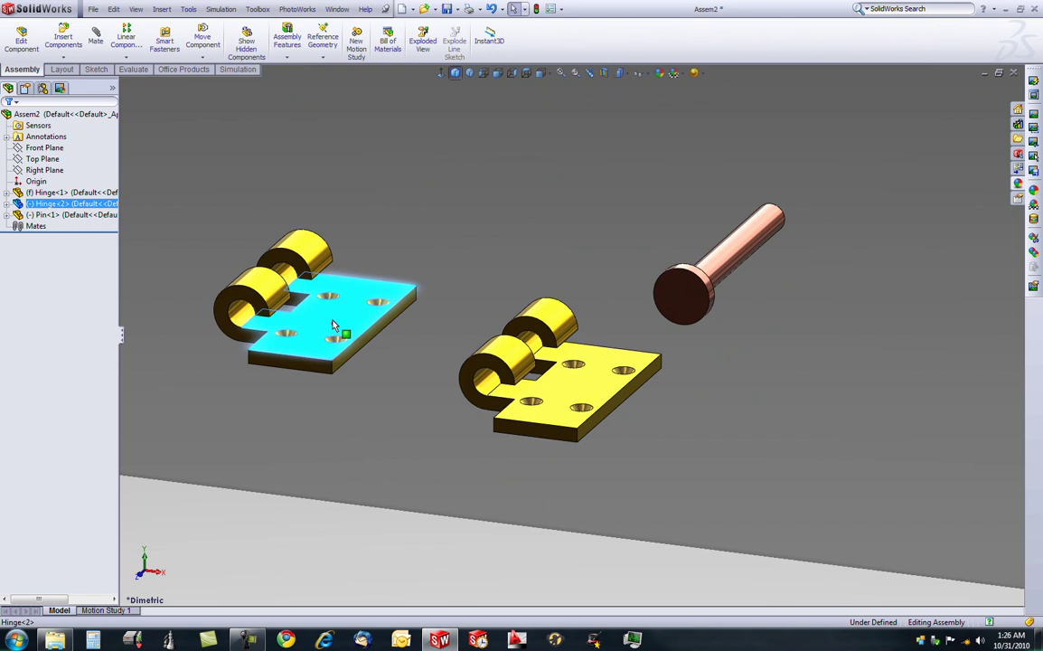
left_click(563, 390)
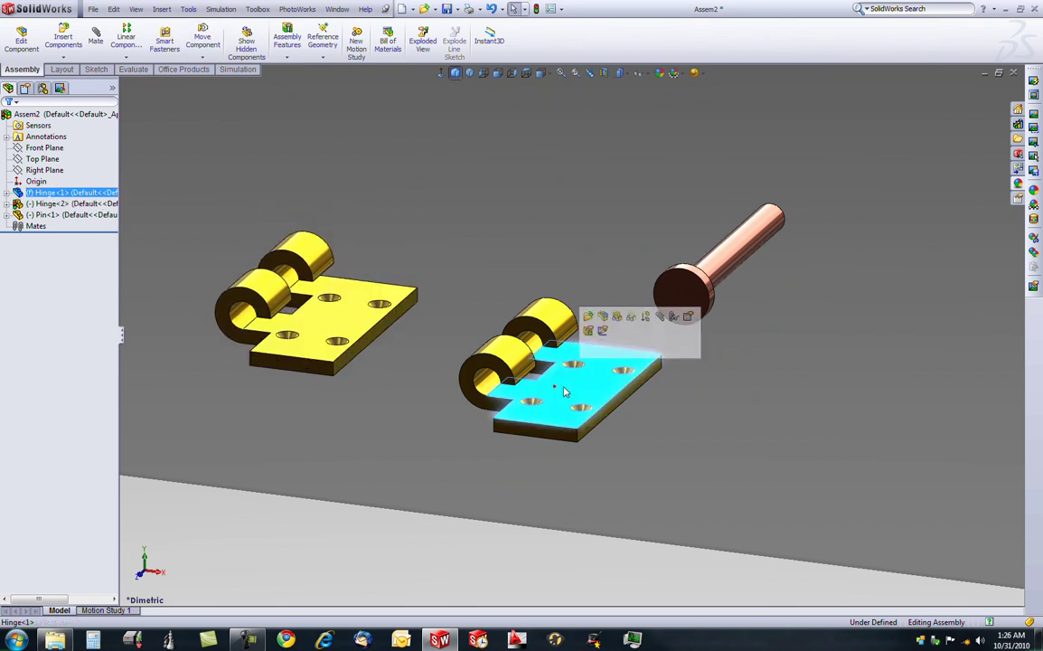
mouse_move(563, 391)
left_mouse_down()
mouse_move(535, 395)
mouse_move(542, 356)
mouse_move(574, 391)
left_mouse_up()
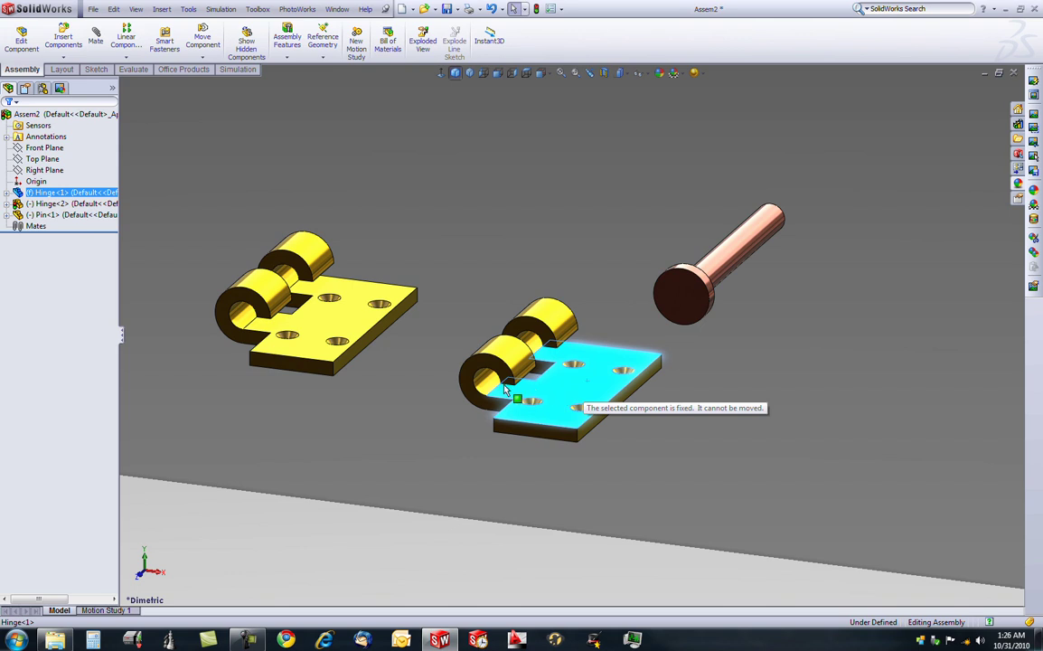
left_click_drag(506, 389, 477, 410)
left_click(476, 410)
Float Hinge<1>, reposition it, then fix it in place again.
right_click(577, 392)
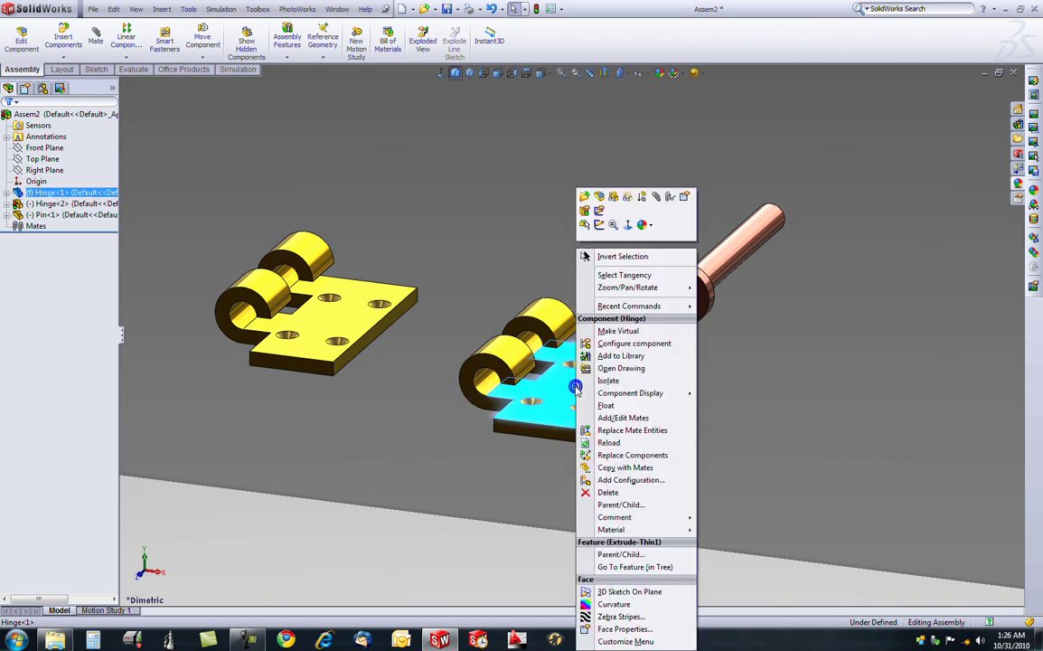
left_click(606, 407)
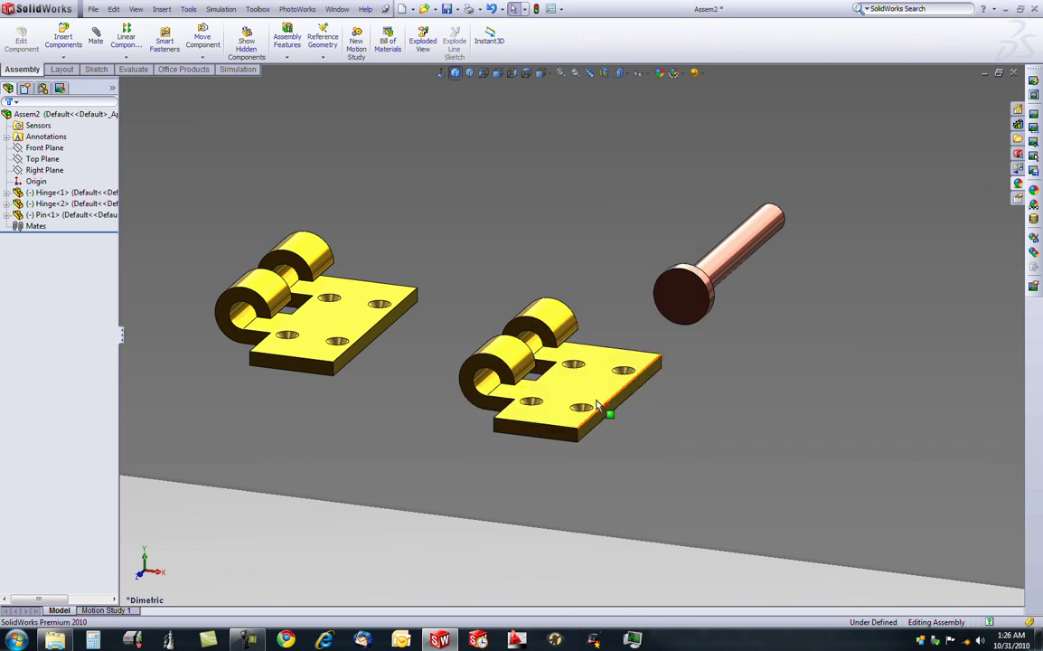
left_click_drag(600, 414, 586, 393)
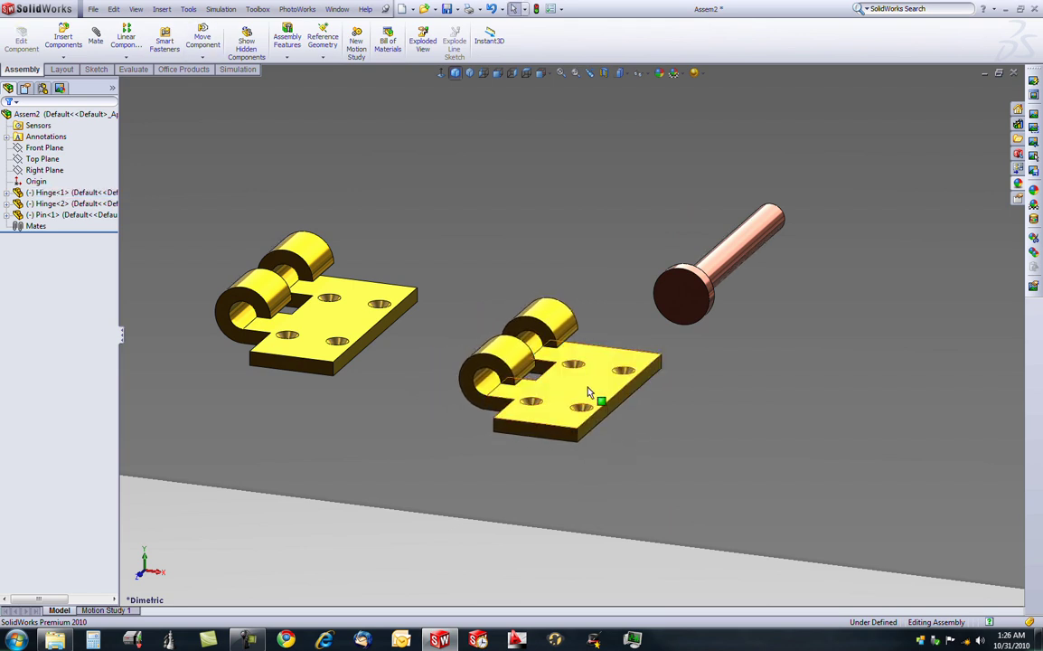
right_click(593, 390)
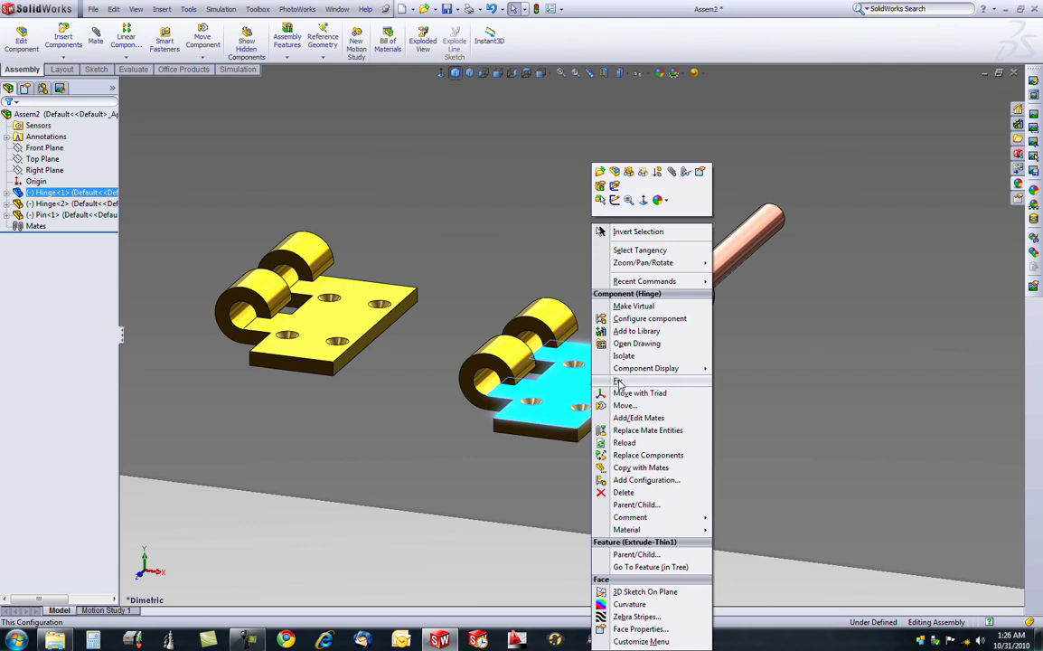
left_click(619, 381)
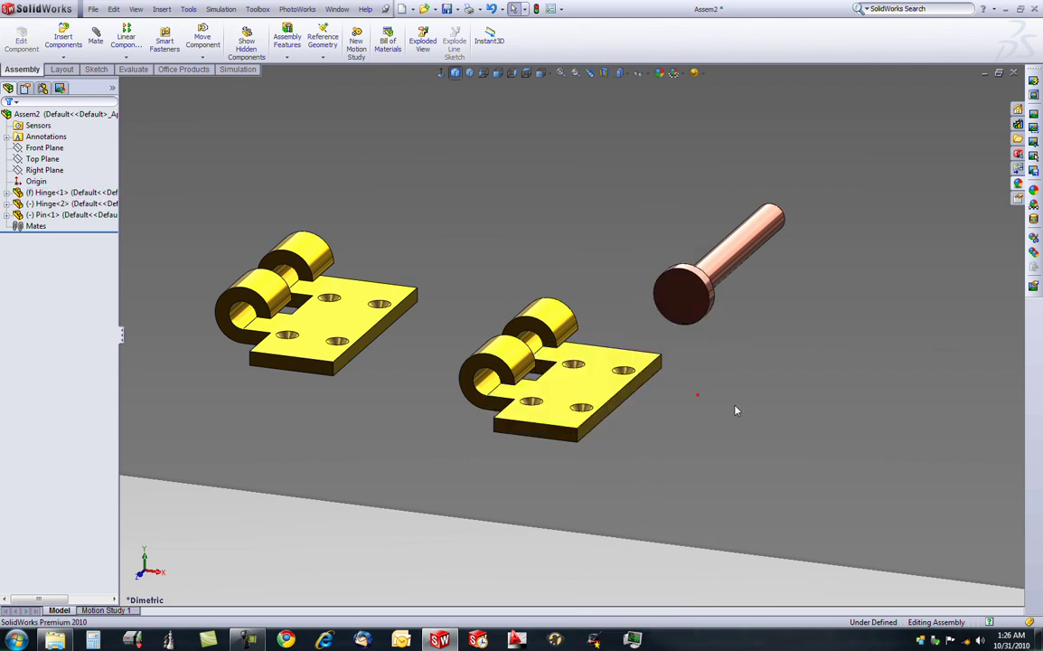
Drag Hinge<2> up and right beside the first leaf.
left_click_drag(318, 301, 440, 226)
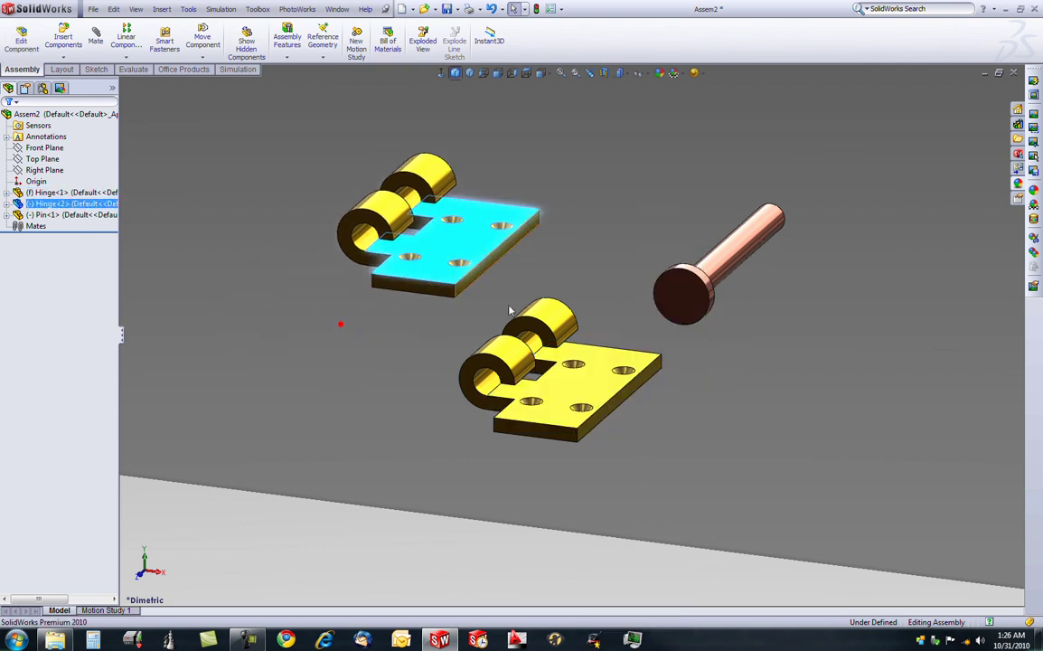
left_click(585, 279)
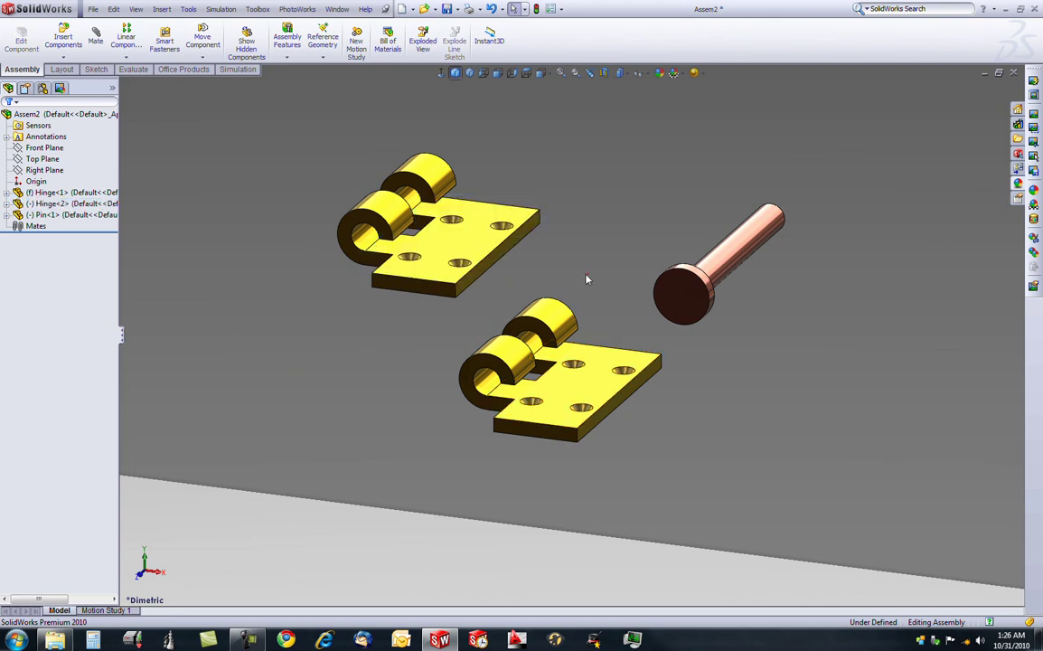
middle_click_drag(526, 269, 511, 217)
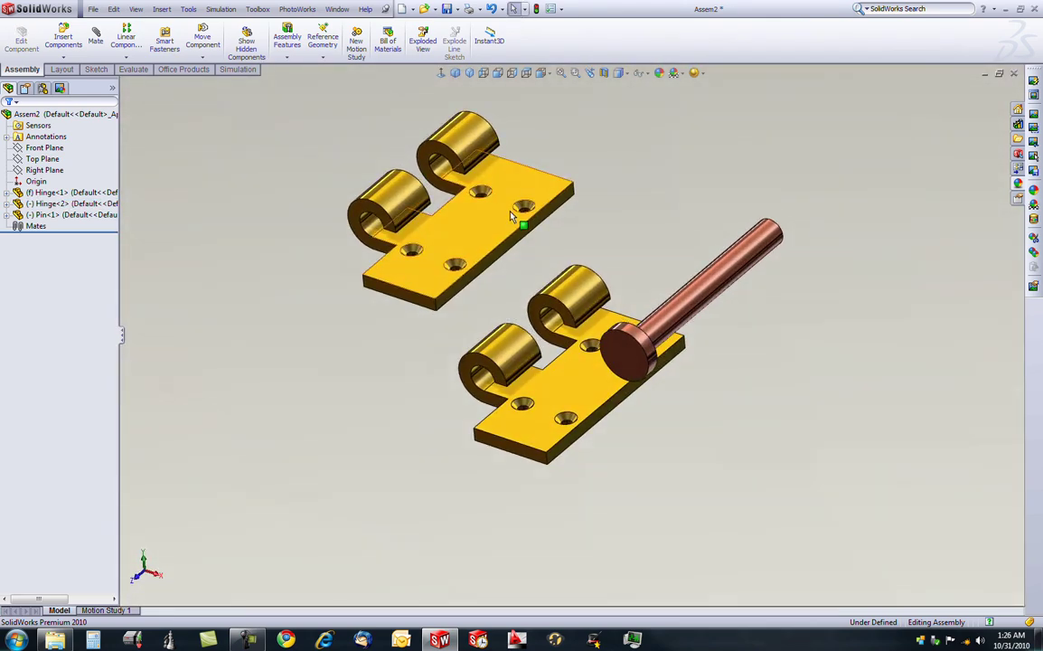
Delete the second hinge leaf, Hinge<2>, from the assembly.
left_click_drag(535, 187, 649, 177)
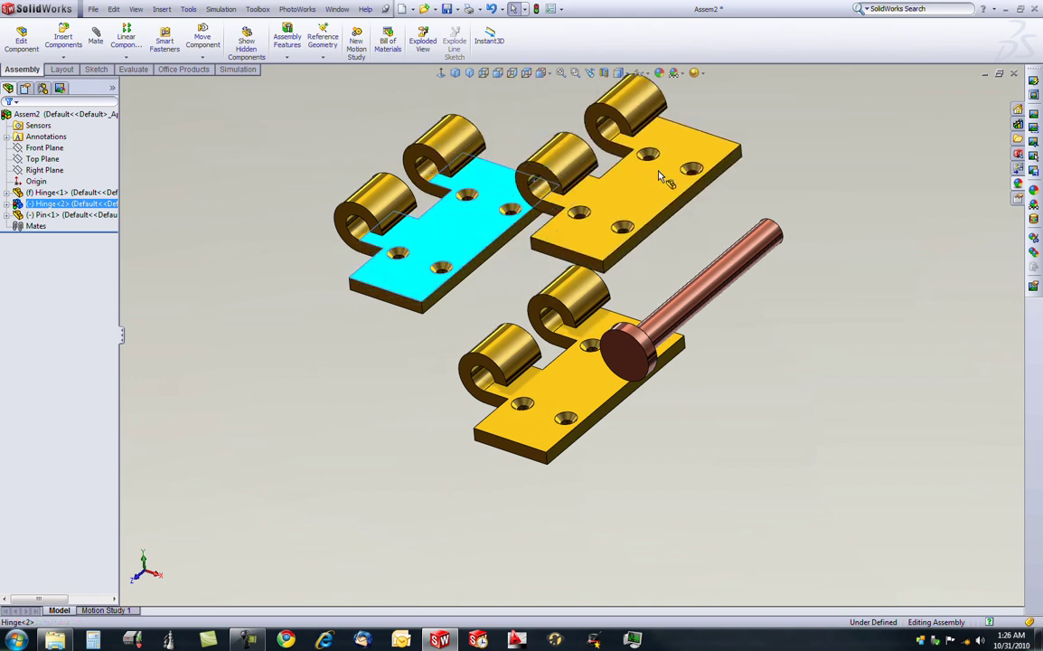
key("Escape")
key("Delete")
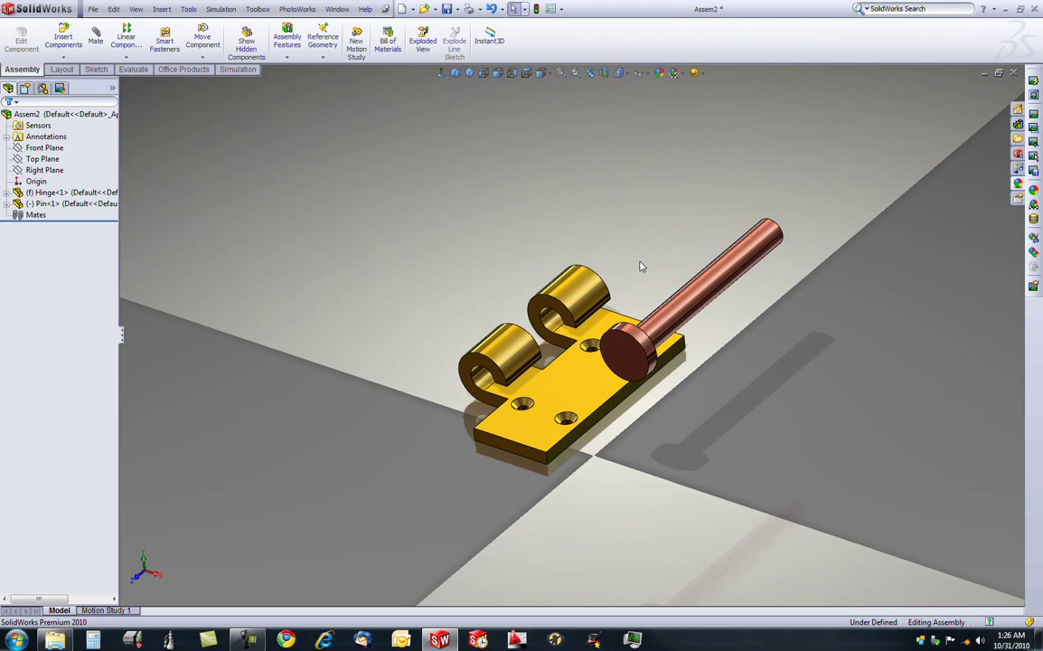
middle_click_drag(640, 265, 658, 260)
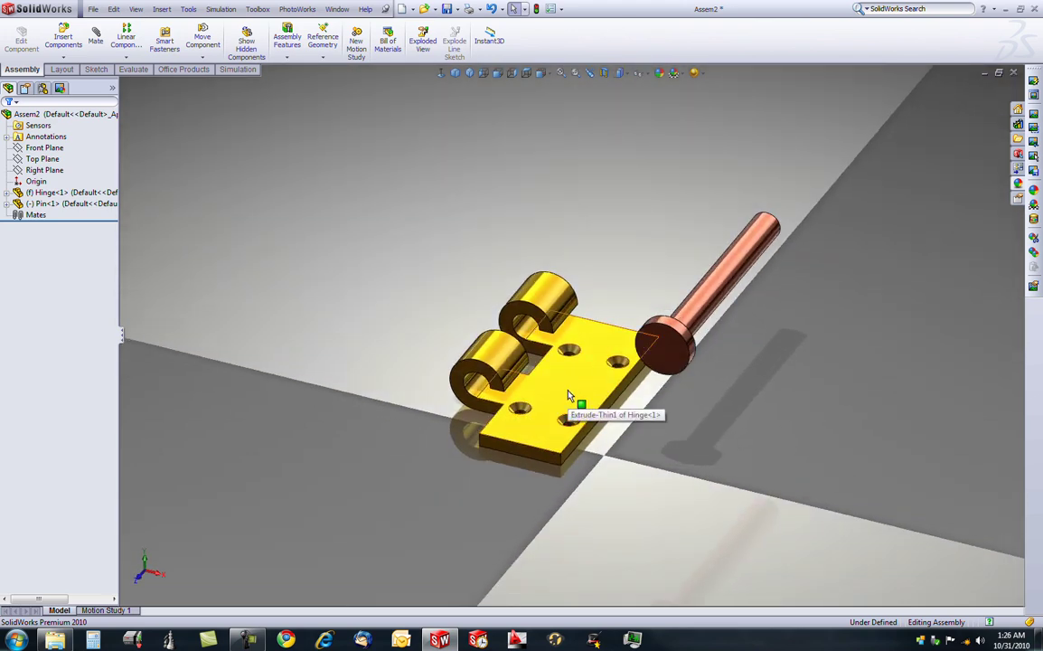
Ctrl-drag a copy of Hinge<1> as Hinge<3> and flip it upside down.
left_click_drag(568, 397, 365, 253, "ctrl")
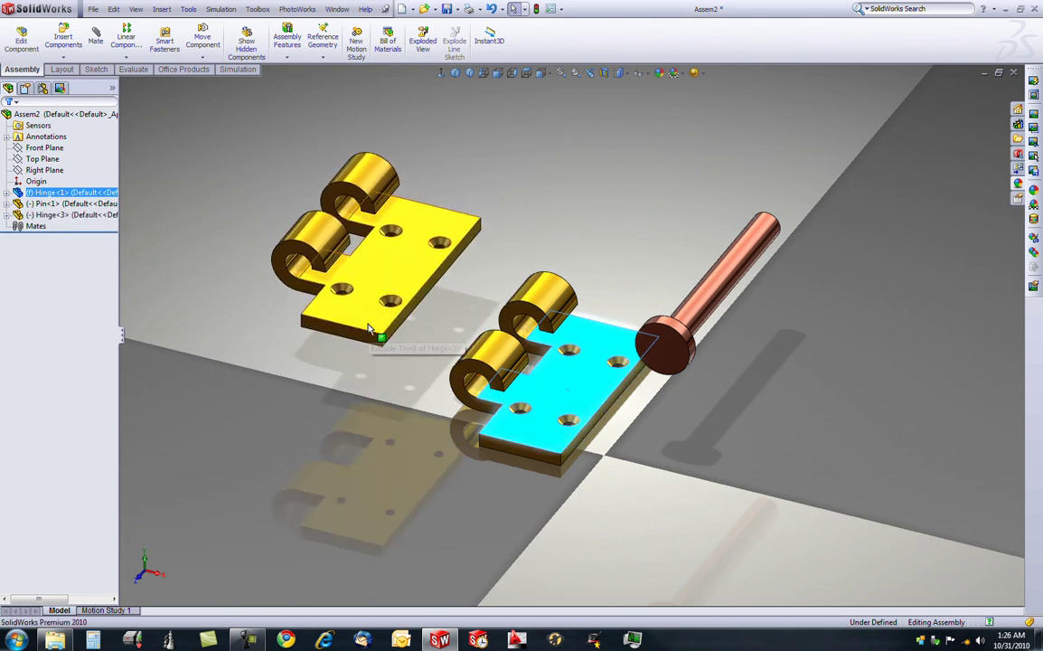
right_click_drag(365, 324, 424, 277)
scroll(440, 286, "down", 2)
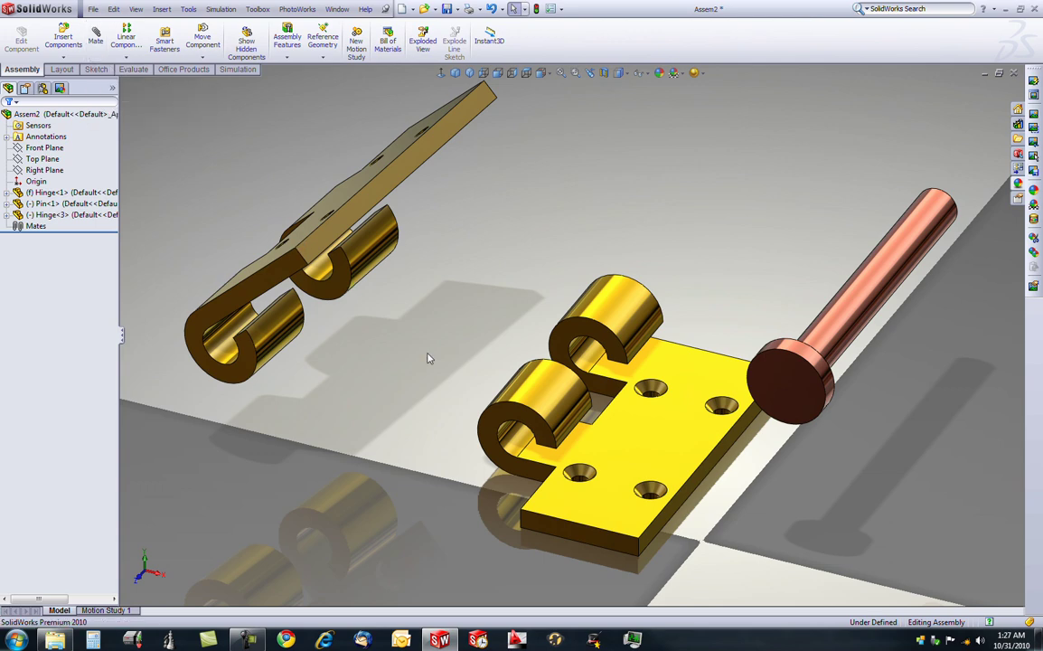
Mate the knuckle end faces of Hinge-3 and Hinge-1 coincident as Coincident1.
middle_click_drag(388, 344, 318, 355)
left_click(481, 311)
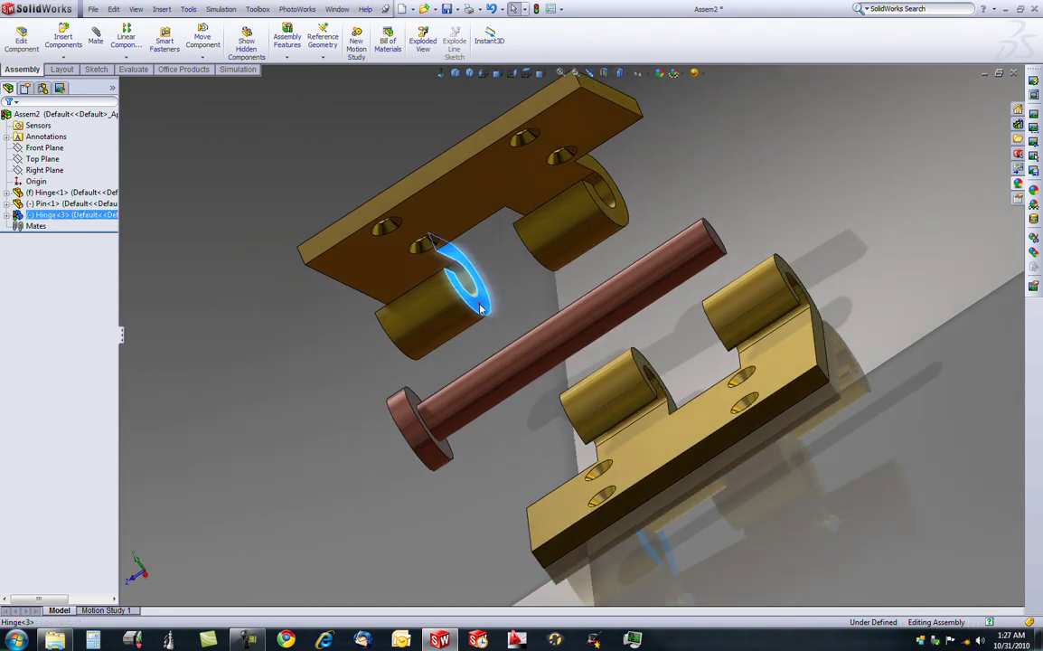
middle_click_drag(482, 311, 559, 311)
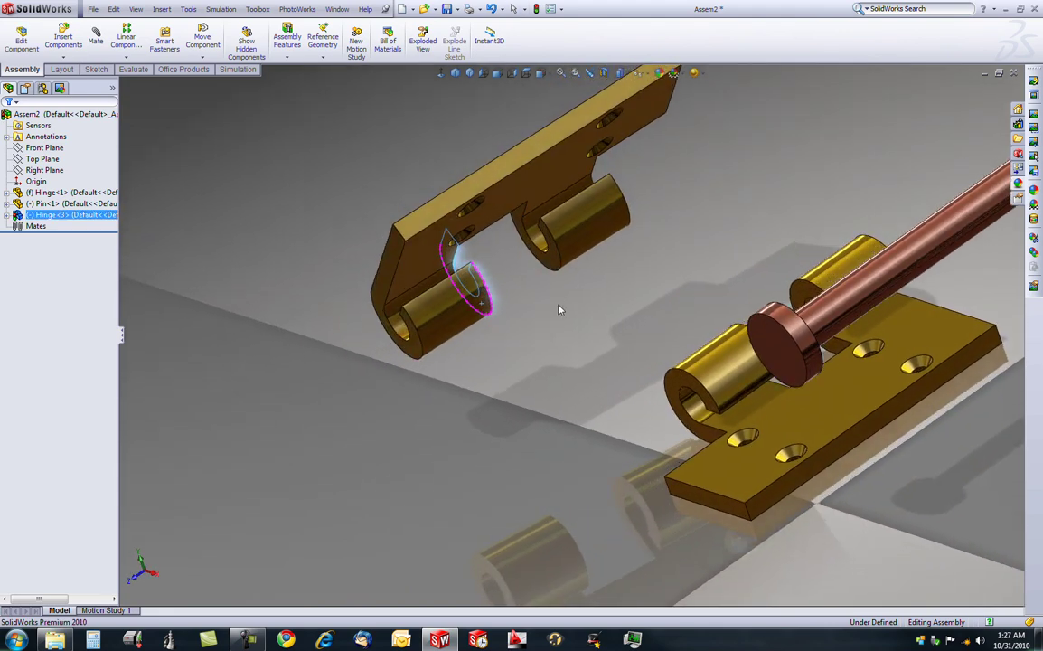
left_click(680, 389, "ctrl")
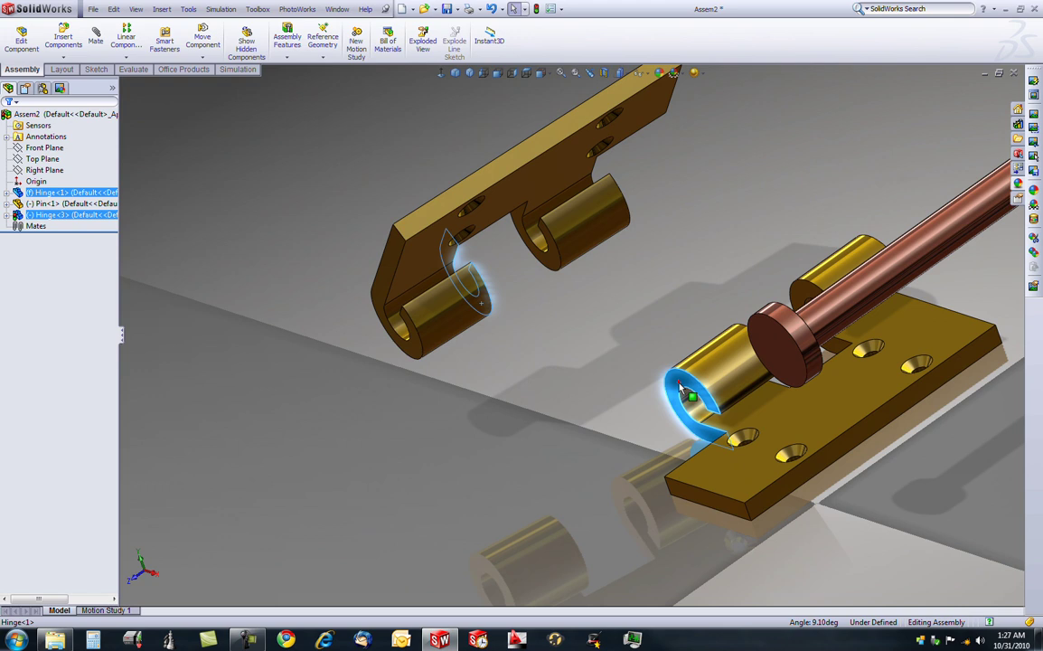
left_click(97, 43)
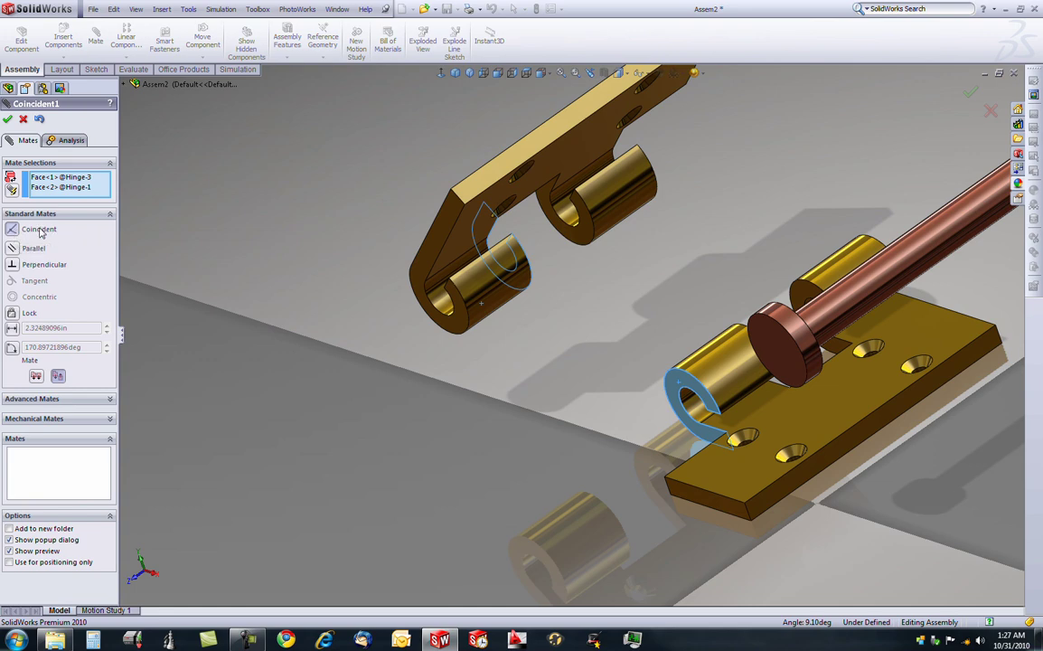
middle_click_drag(502, 314, 430, 235)
key("ctrl+shift+z")
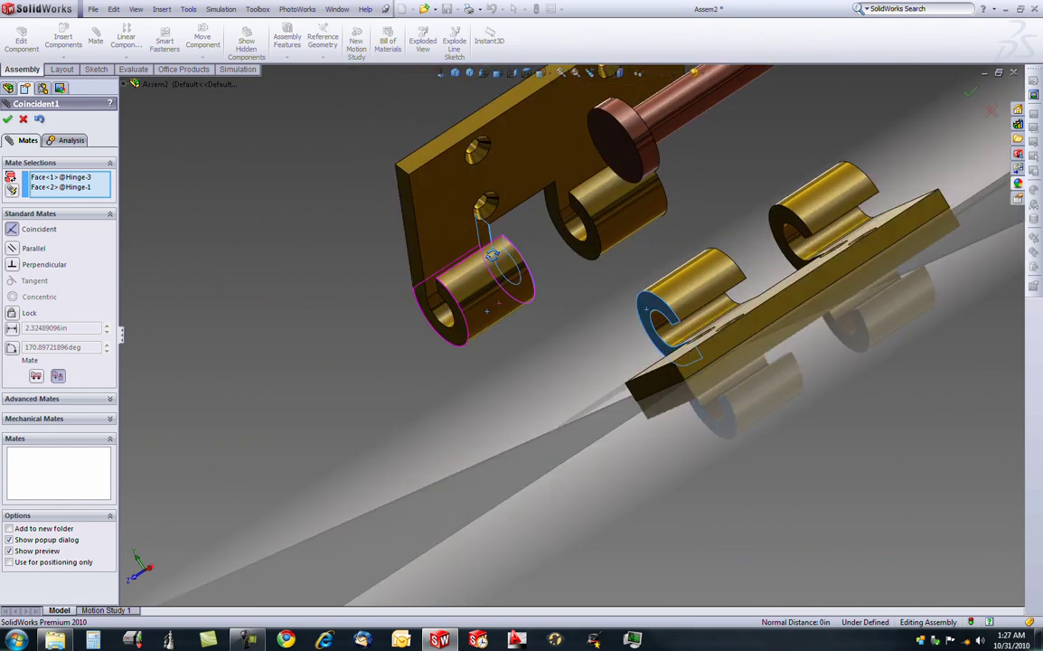
left_click(7, 120)
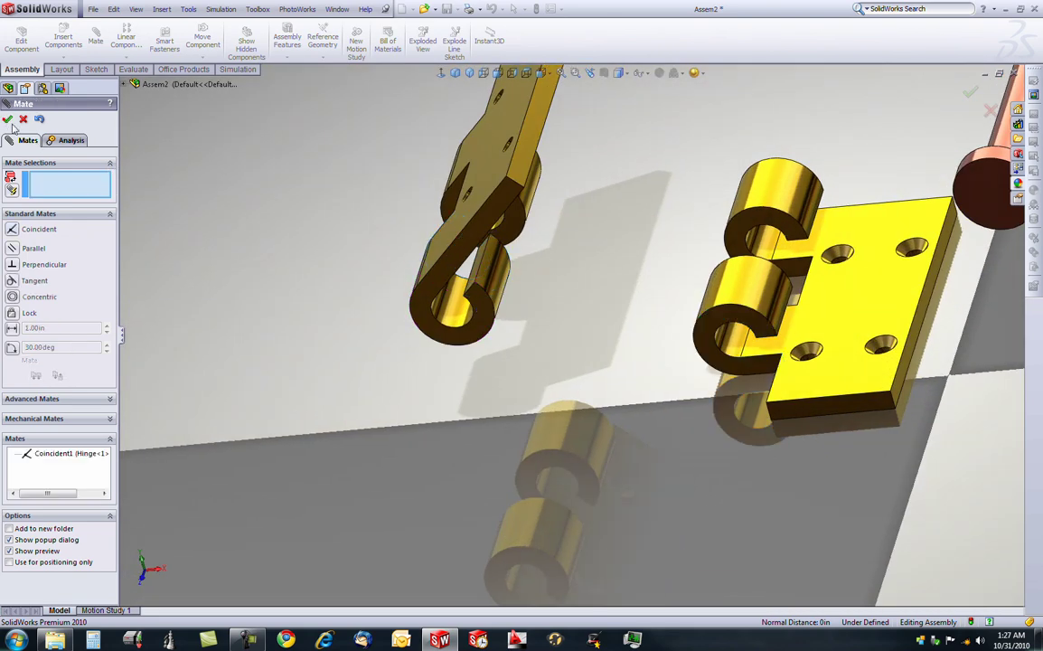
Add a Concentric mate between the knuckle bores of Hinge-3 and Hinge-1.
left_click_drag(442, 275, 529, 297)
middle_click_drag(529, 297, 676, 346)
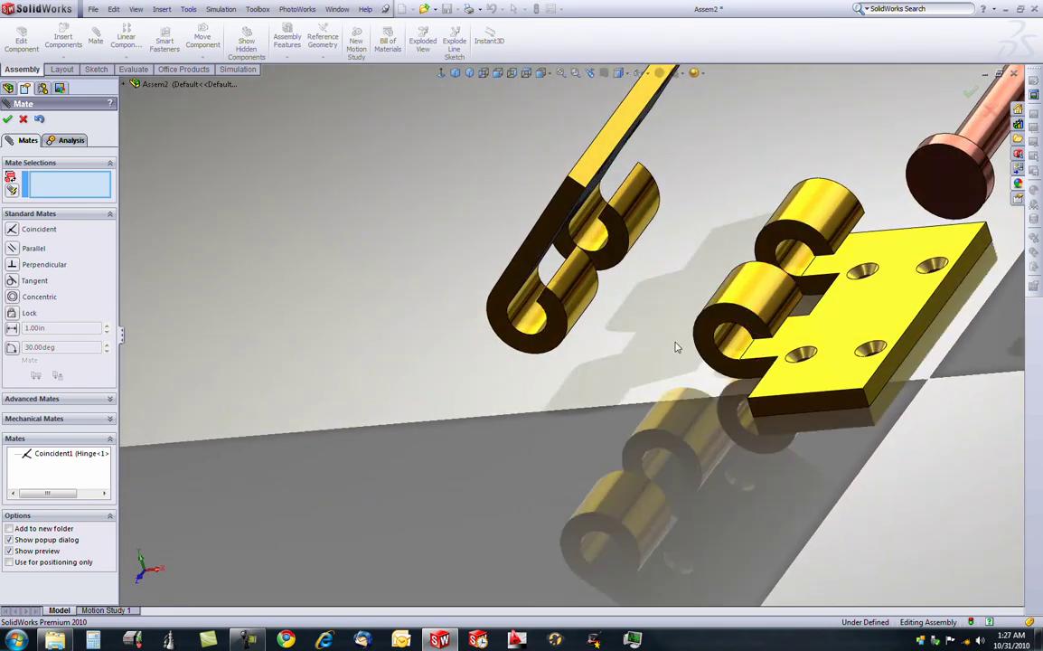
left_click(533, 323)
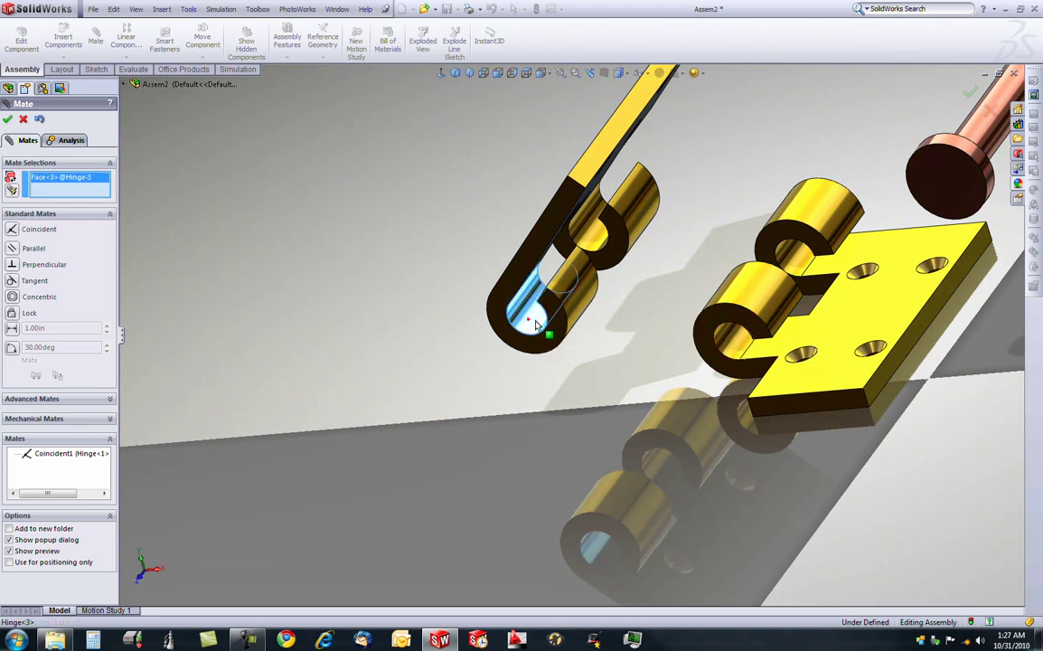
left_click(729, 348)
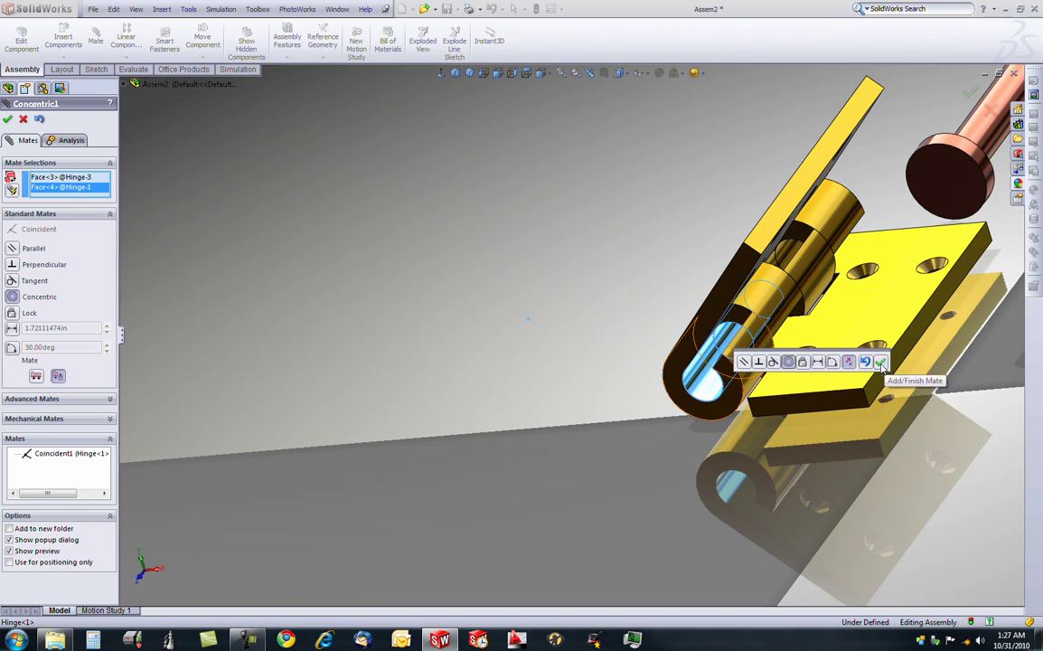
left_click(881, 363)
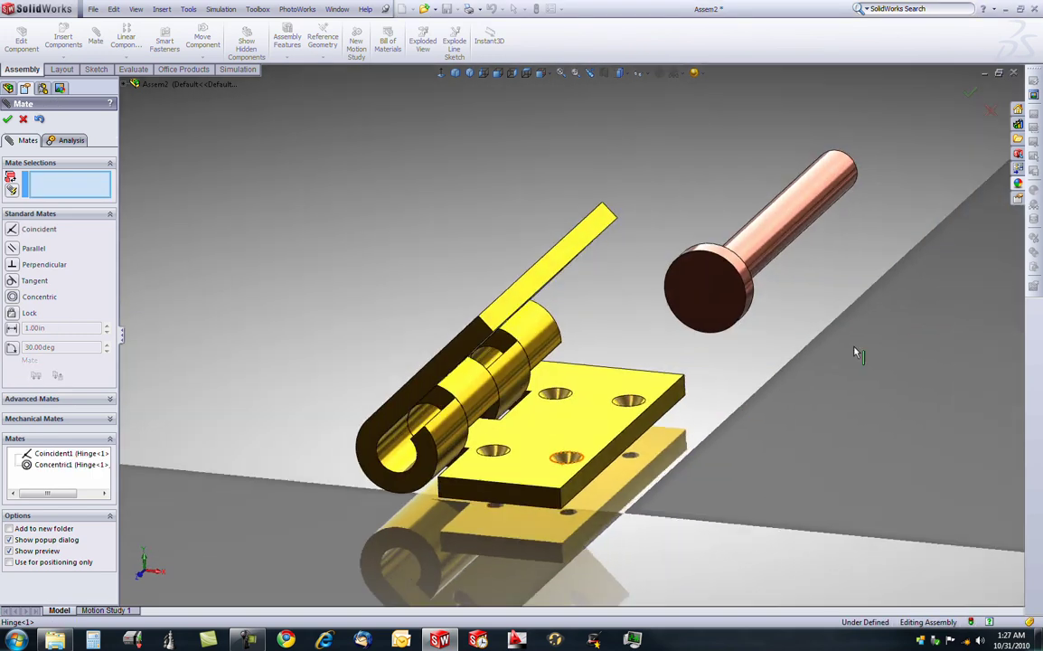
Swing the upper leaf about the knuckle axis and check rotation from side and angled views.
left_click_drag(458, 338, 379, 443)
scroll(380, 443, "down", 5)
middle_click_drag(389, 458, 761, 328)
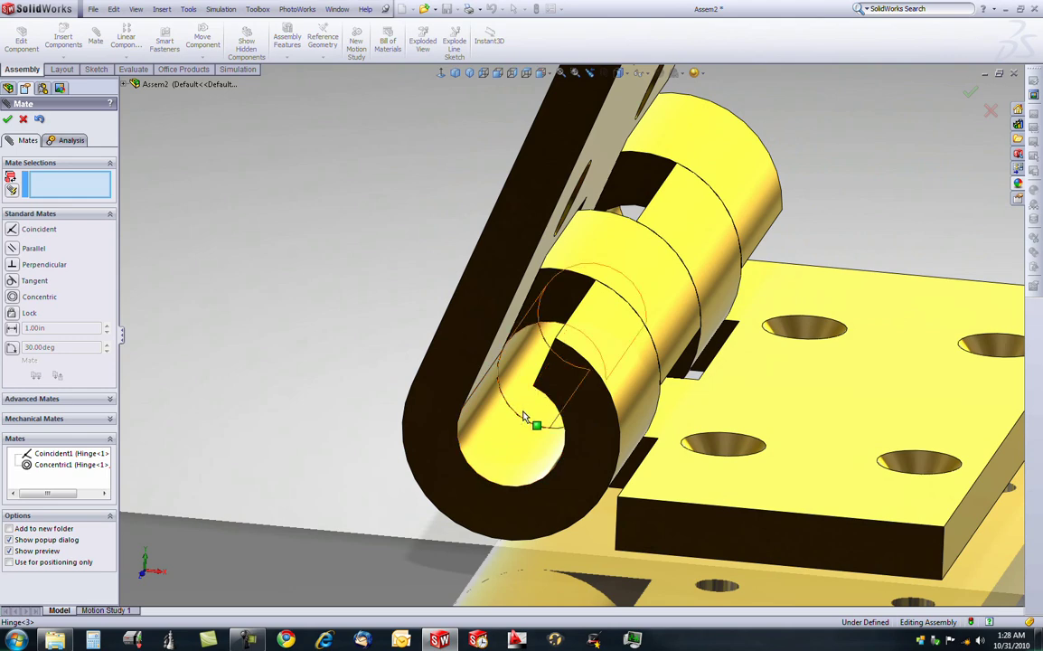
key("ctrl+1")
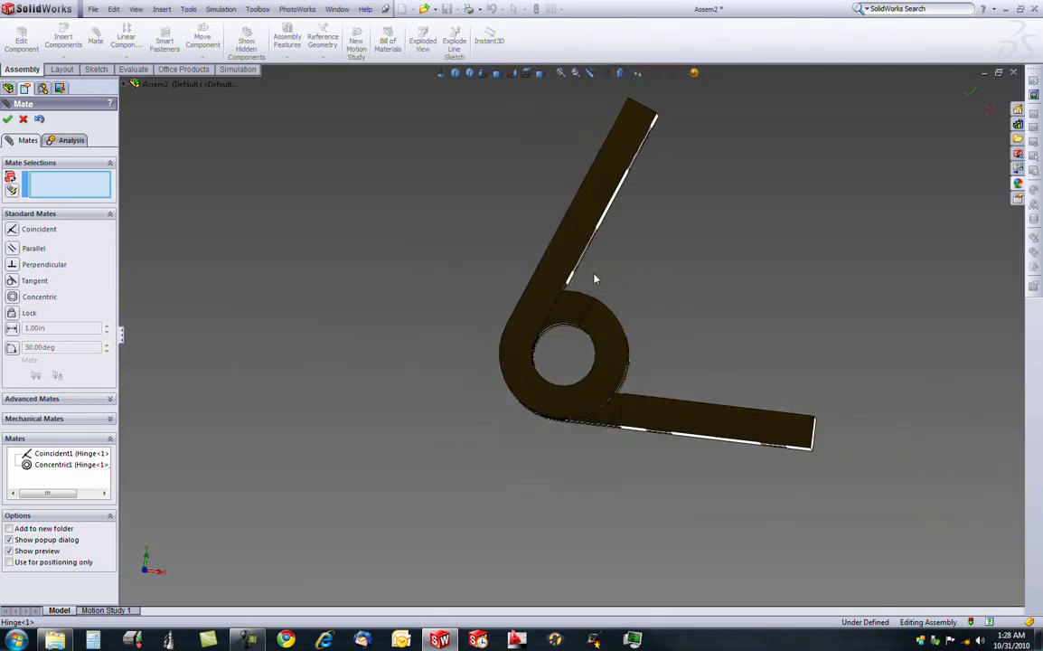
mouse_move(603, 231)
left_mouse_down()
mouse_move(668, 300)
mouse_move(678, 356)
mouse_move(614, 218)
mouse_move(550, 156)
mouse_move(612, 205)
mouse_move(668, 289)
mouse_move(594, 247)
left_mouse_up()
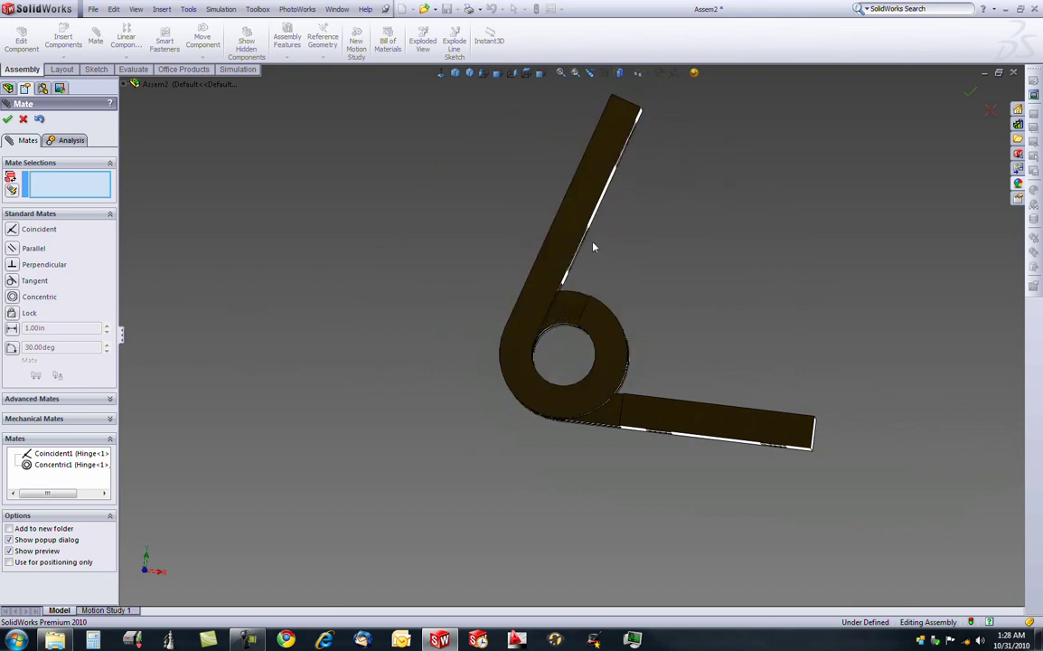
key("ctrl+7")
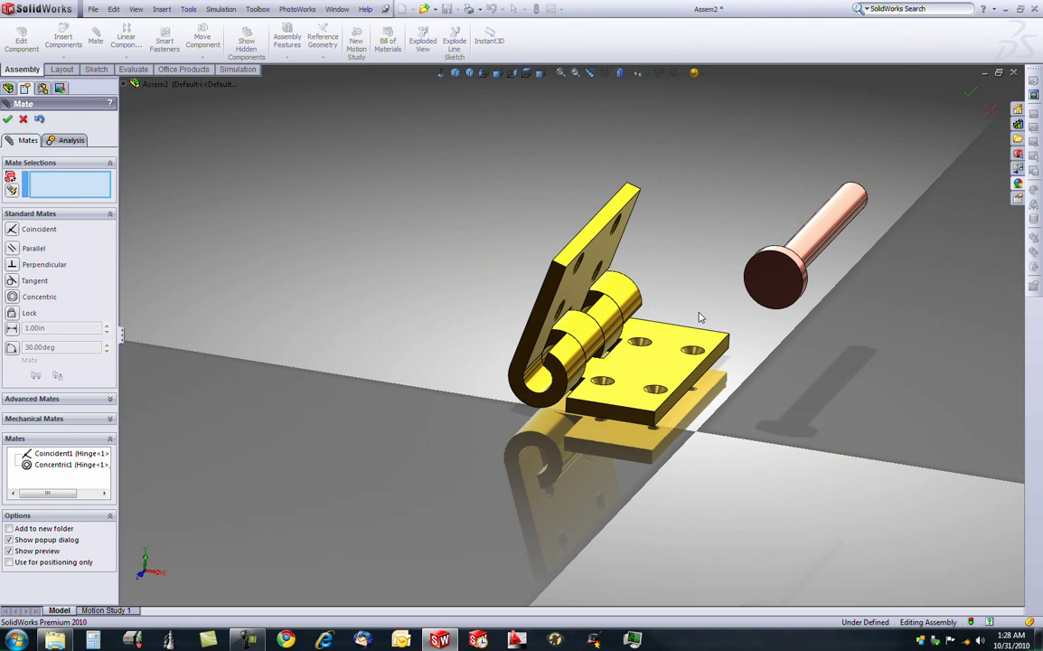
Mate the copper pin's shaft face concentric with the Hinge-3 knuckle bore.
left_click_drag(815, 252, 398, 334)
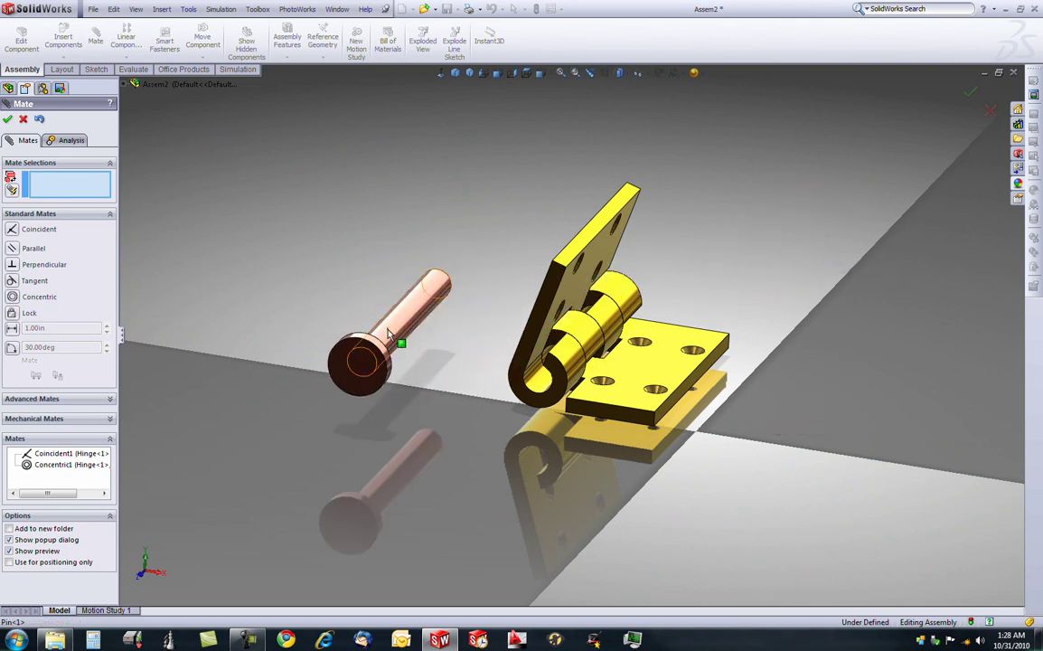
left_click(391, 334)
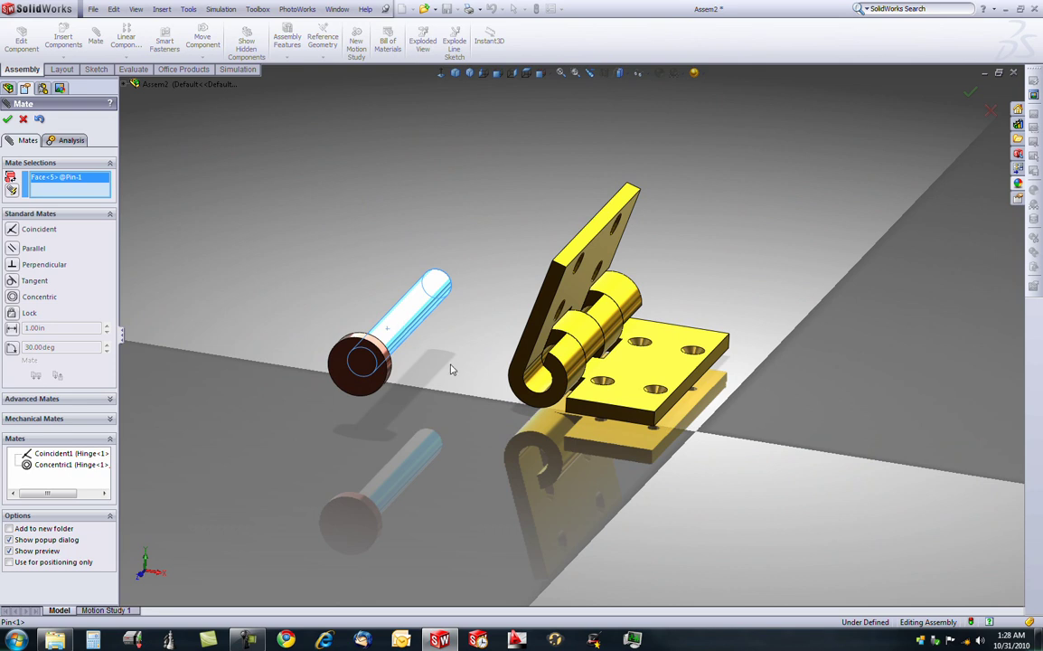
left_click(542, 387)
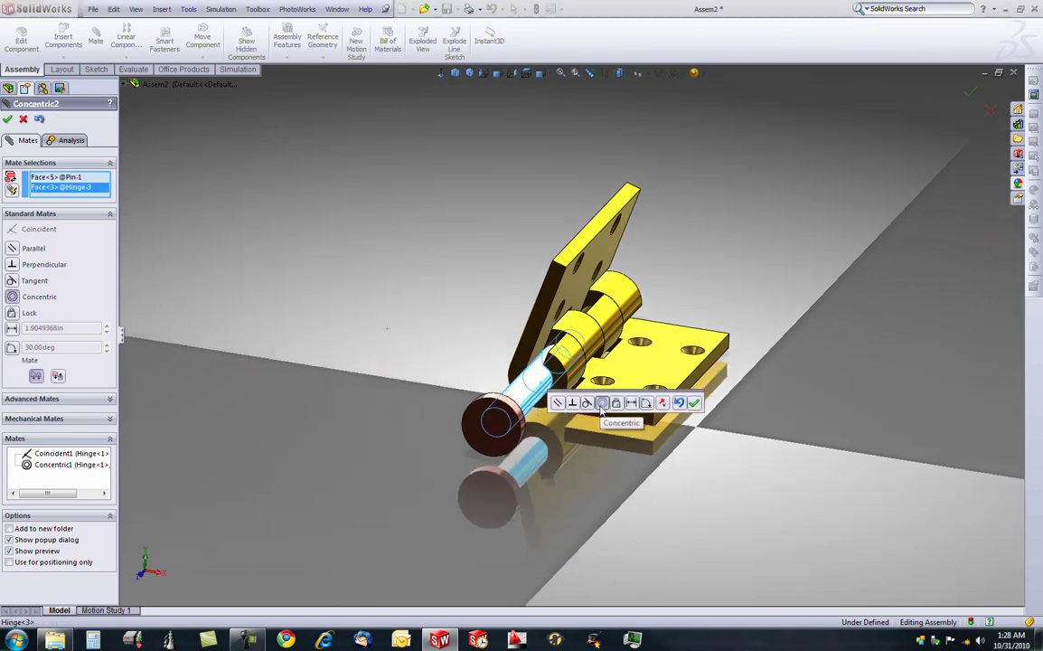
left_click(693, 407)
middle_click_drag(693, 407, 486, 393)
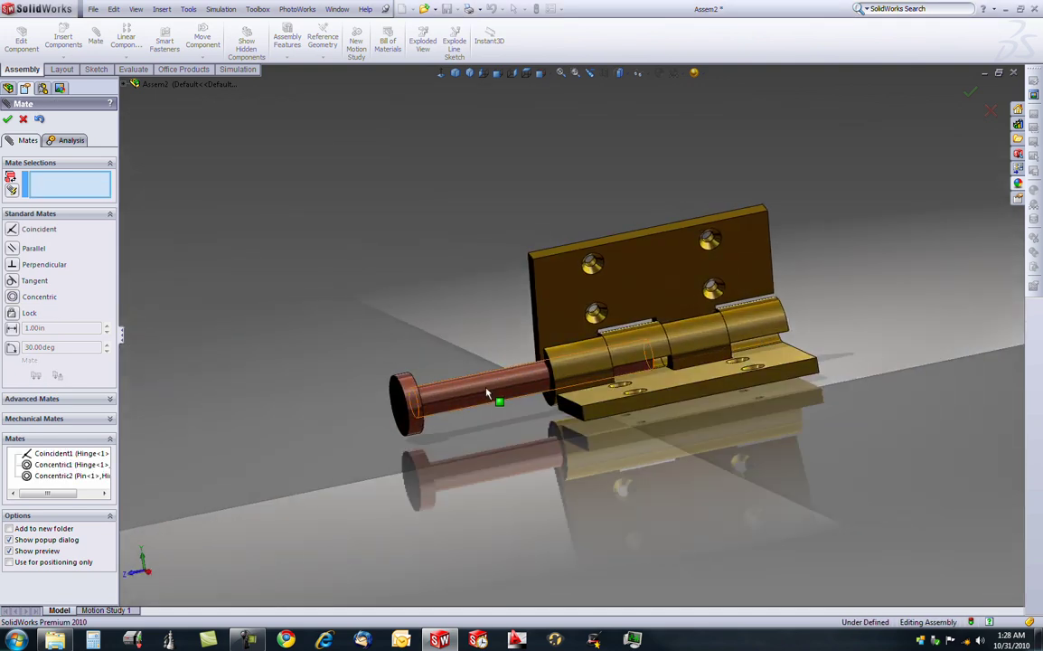
left_click_drag(487, 393, 533, 387)
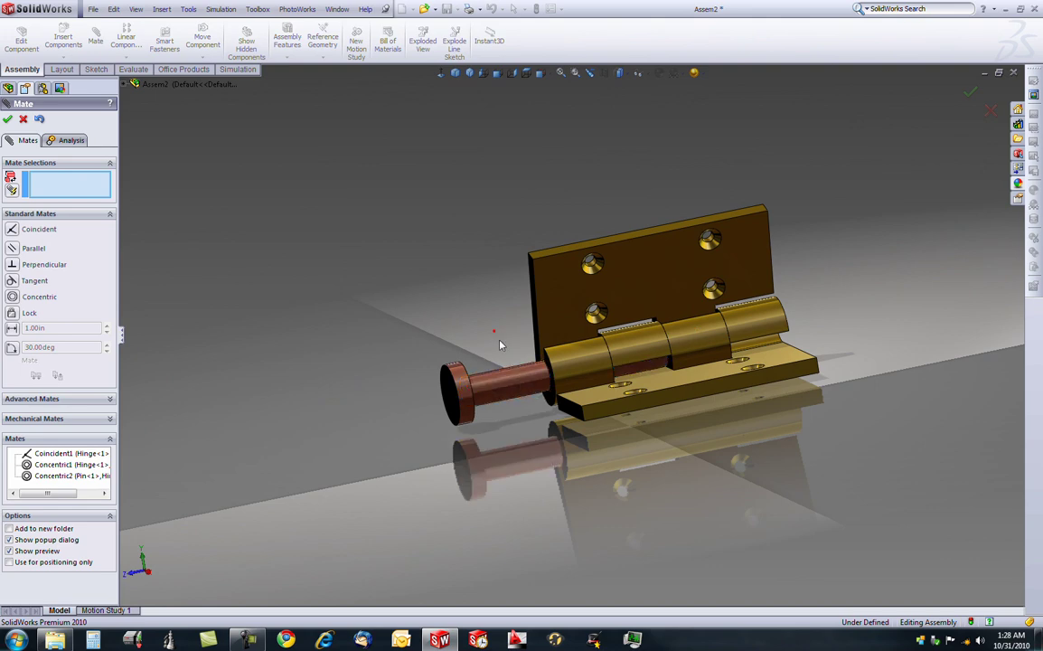
Seat the pin head's underside coincident against the knuckle end face, then show the dimetric view.
scroll(500, 344, "down", 8)
left_click(704, 363)
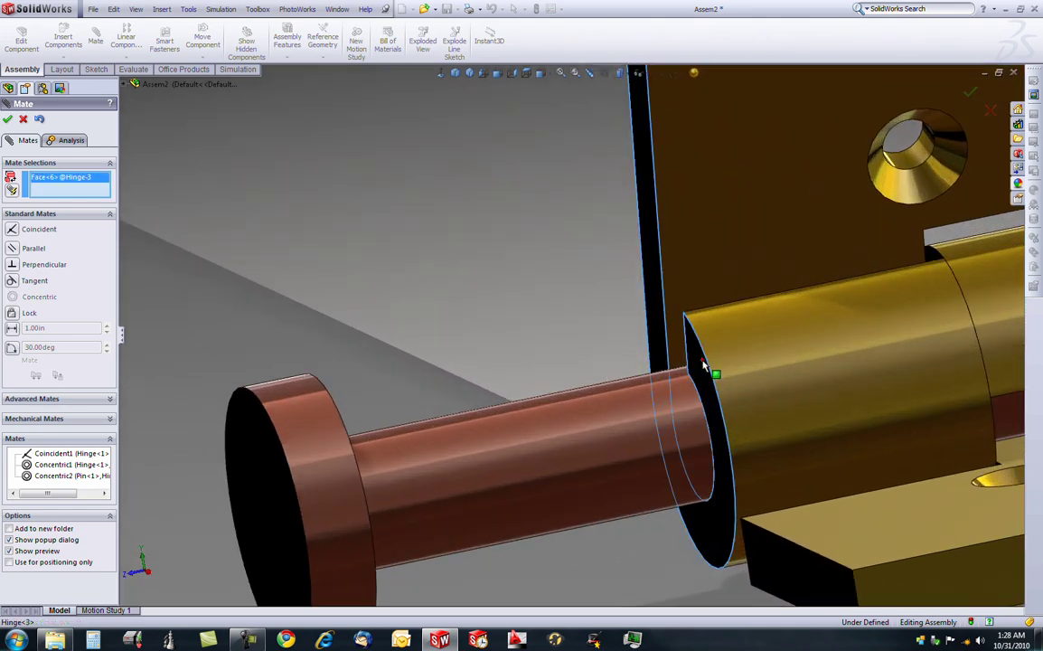
middle_click_drag(636, 378, 461, 389)
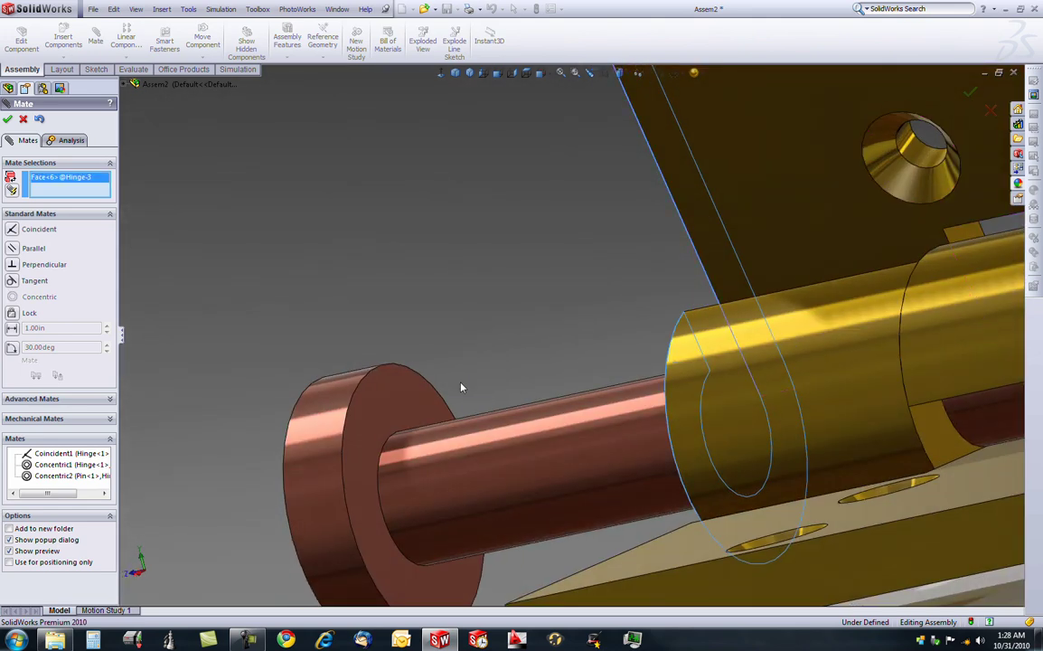
left_click(413, 404)
left_click(398, 416)
middle_click_drag(450, 422, 539, 431)
scroll(716, 395, "up", 5)
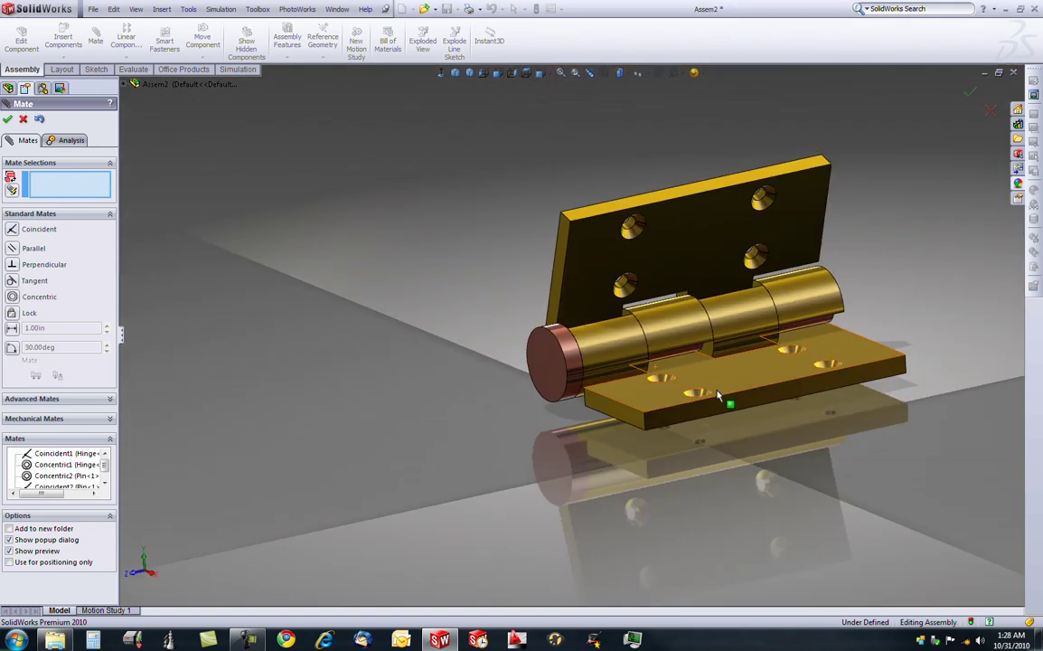
middle_click_drag(717, 395, 761, 395)
key("ctrl+7")
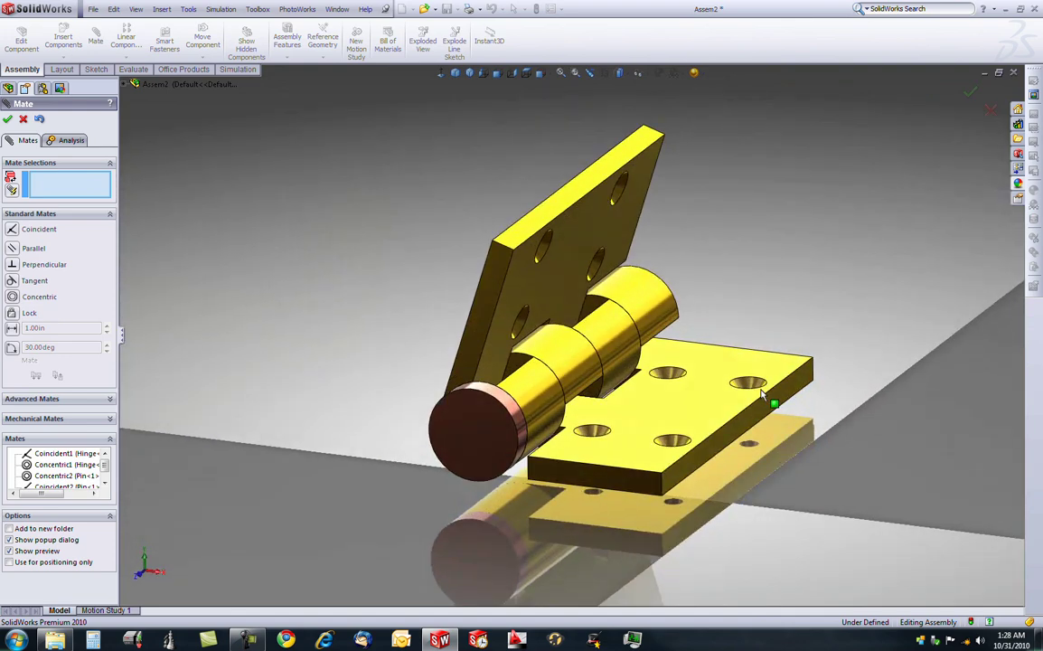
Close the Mate PropertyManager and swing Hinge<3> upright about the pin.
left_click(8, 121)
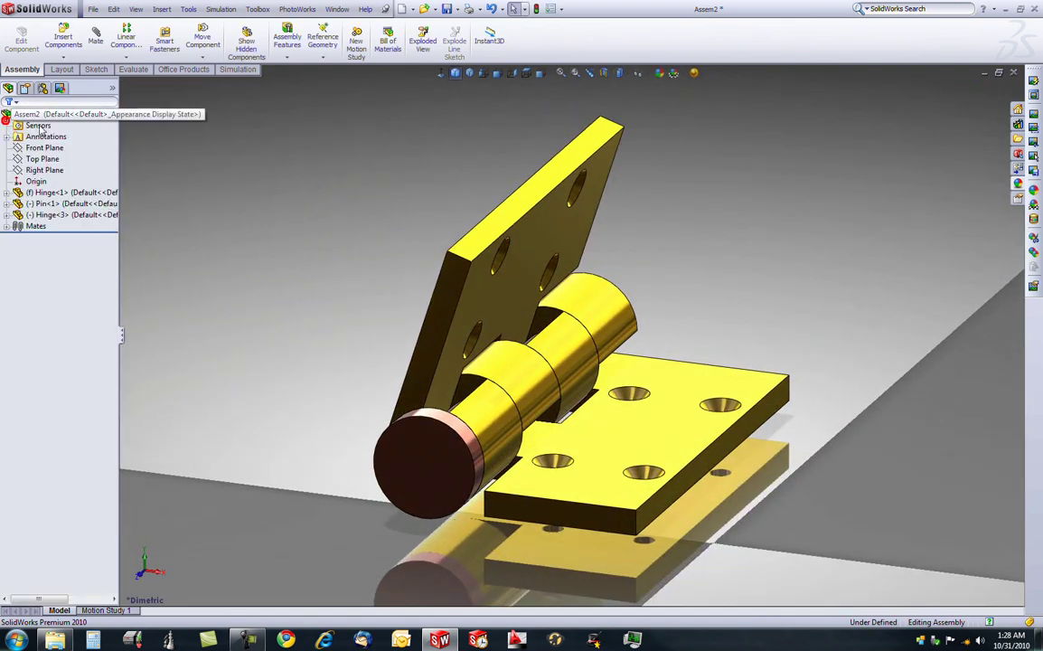
left_click_drag(446, 210, 491, 226)
With Move Component's Collision Detection on, fold the upper leaf down until it stops on the base leaf.
left_click(199, 87)
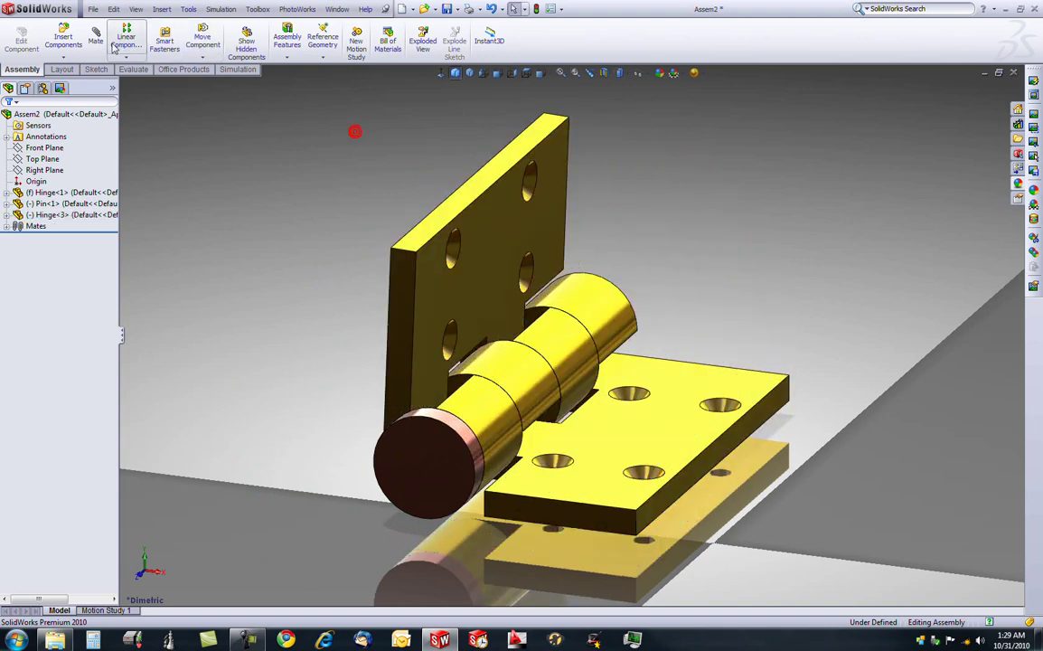
left_click(204, 43)
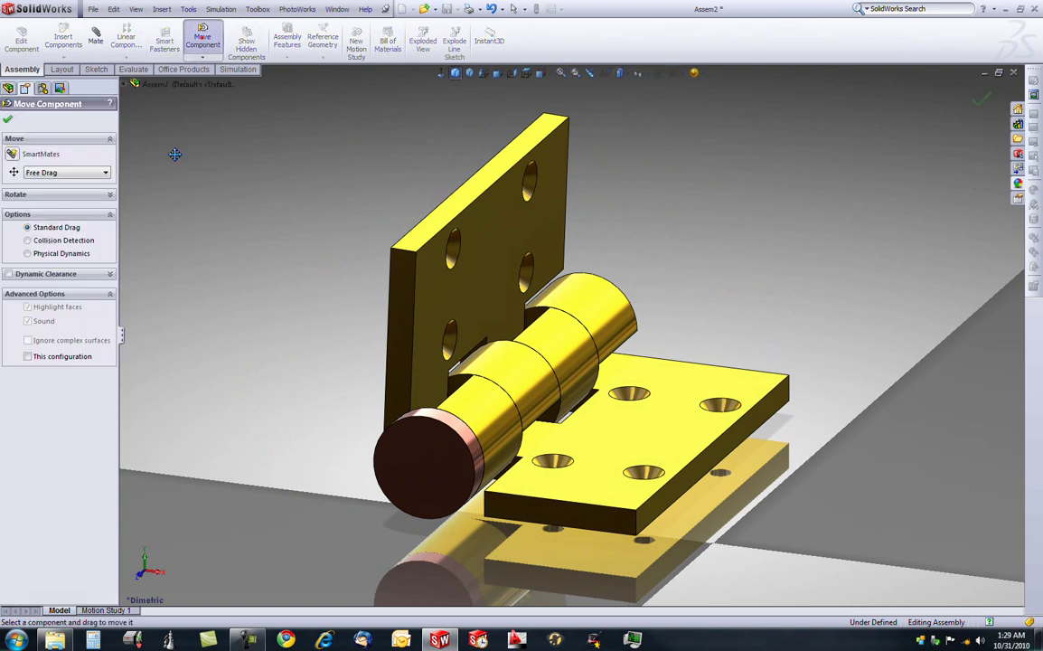
left_click(28, 241)
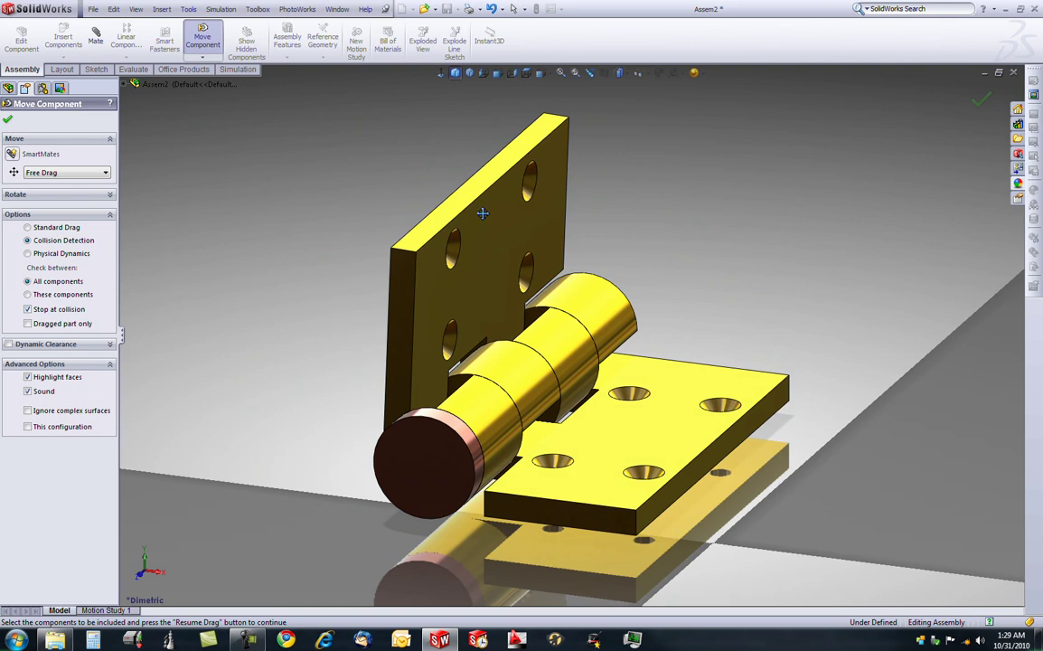
left_click_drag(479, 202, 809, 488)
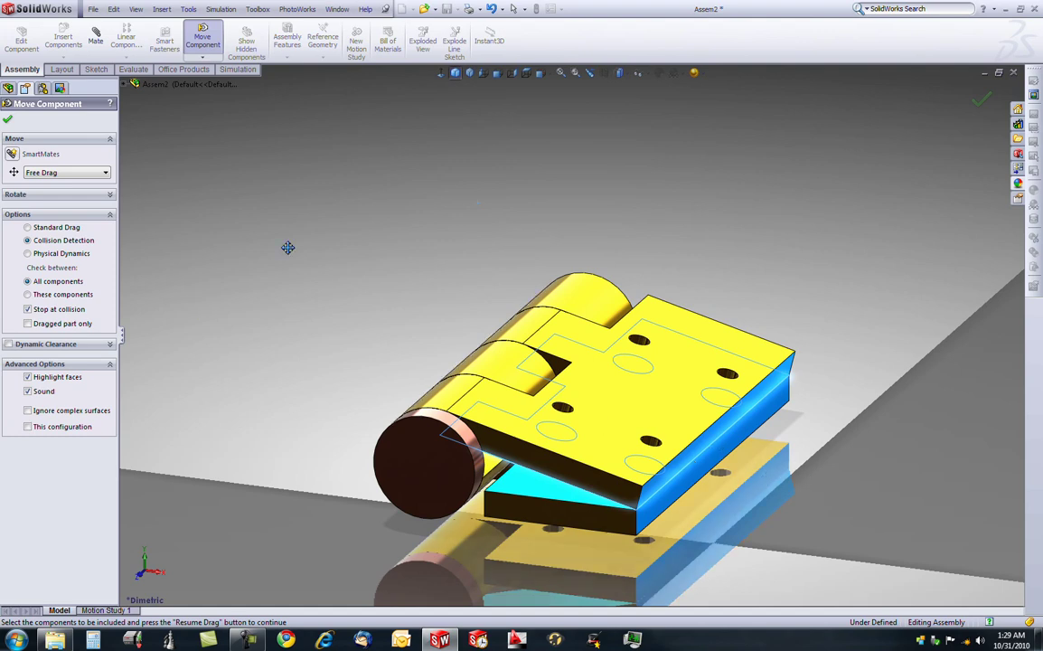
left_click(7, 118)
Swing the upper leaf back up and orbit to a lower, more frontal view.
left_click_drag(656, 425, 337, 189)
scroll(582, 193, "up", 3)
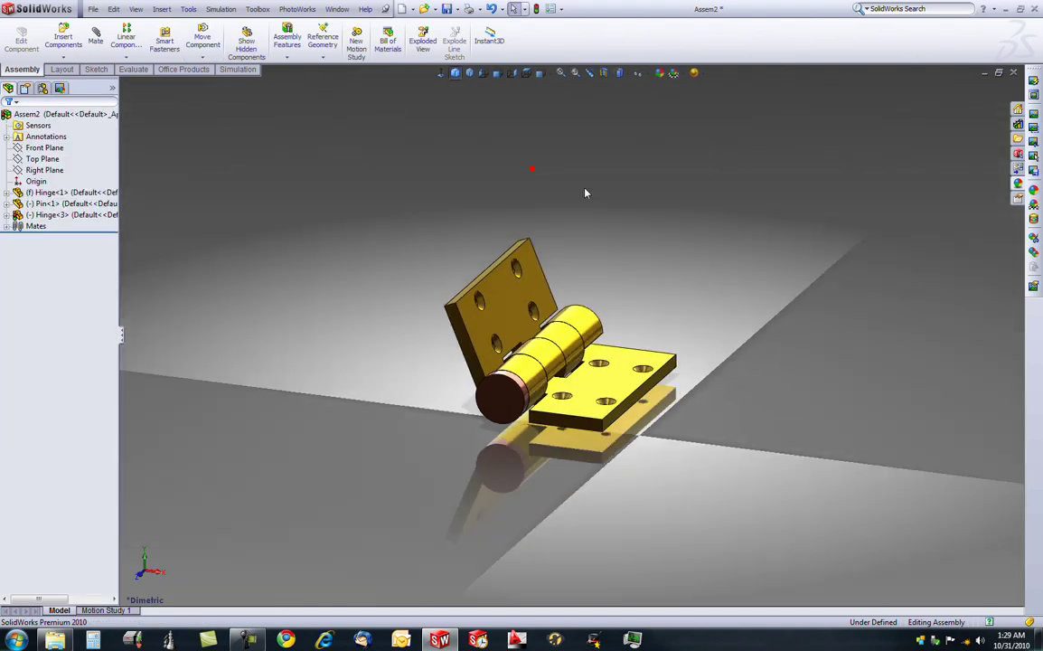
scroll(586, 311, "down", 3)
middle_click_drag(561, 489, 540, 453)
mouse_move(569, 479)
middle_mouse_down()
mouse_move(564, 469)
mouse_move(614, 436)
mouse_move(555, 458)
mouse_move(555, 471)
middle_mouse_up()
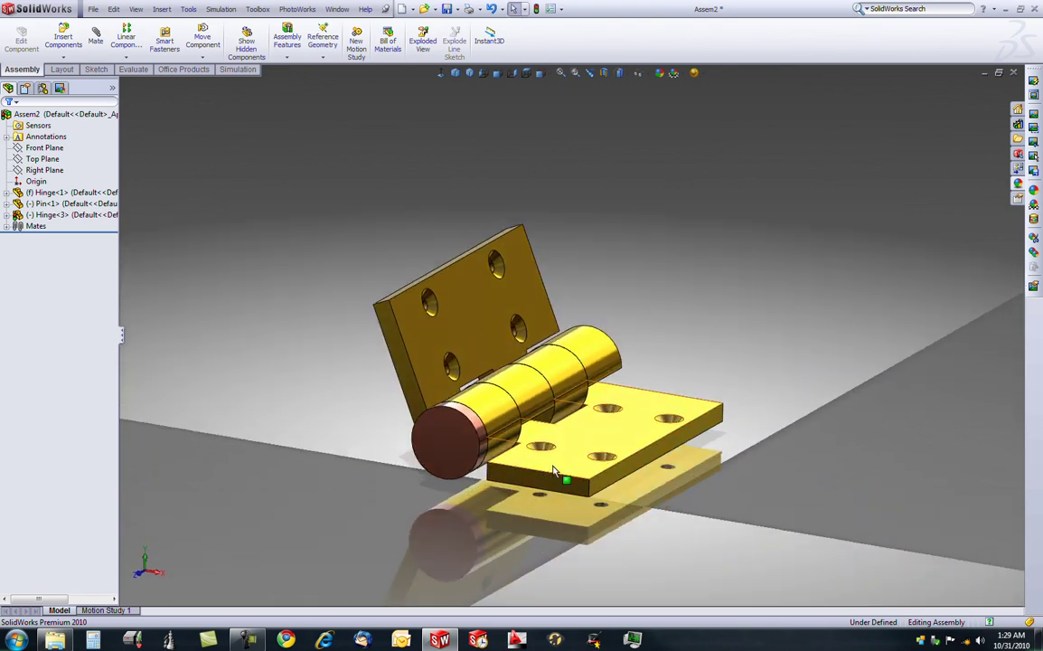